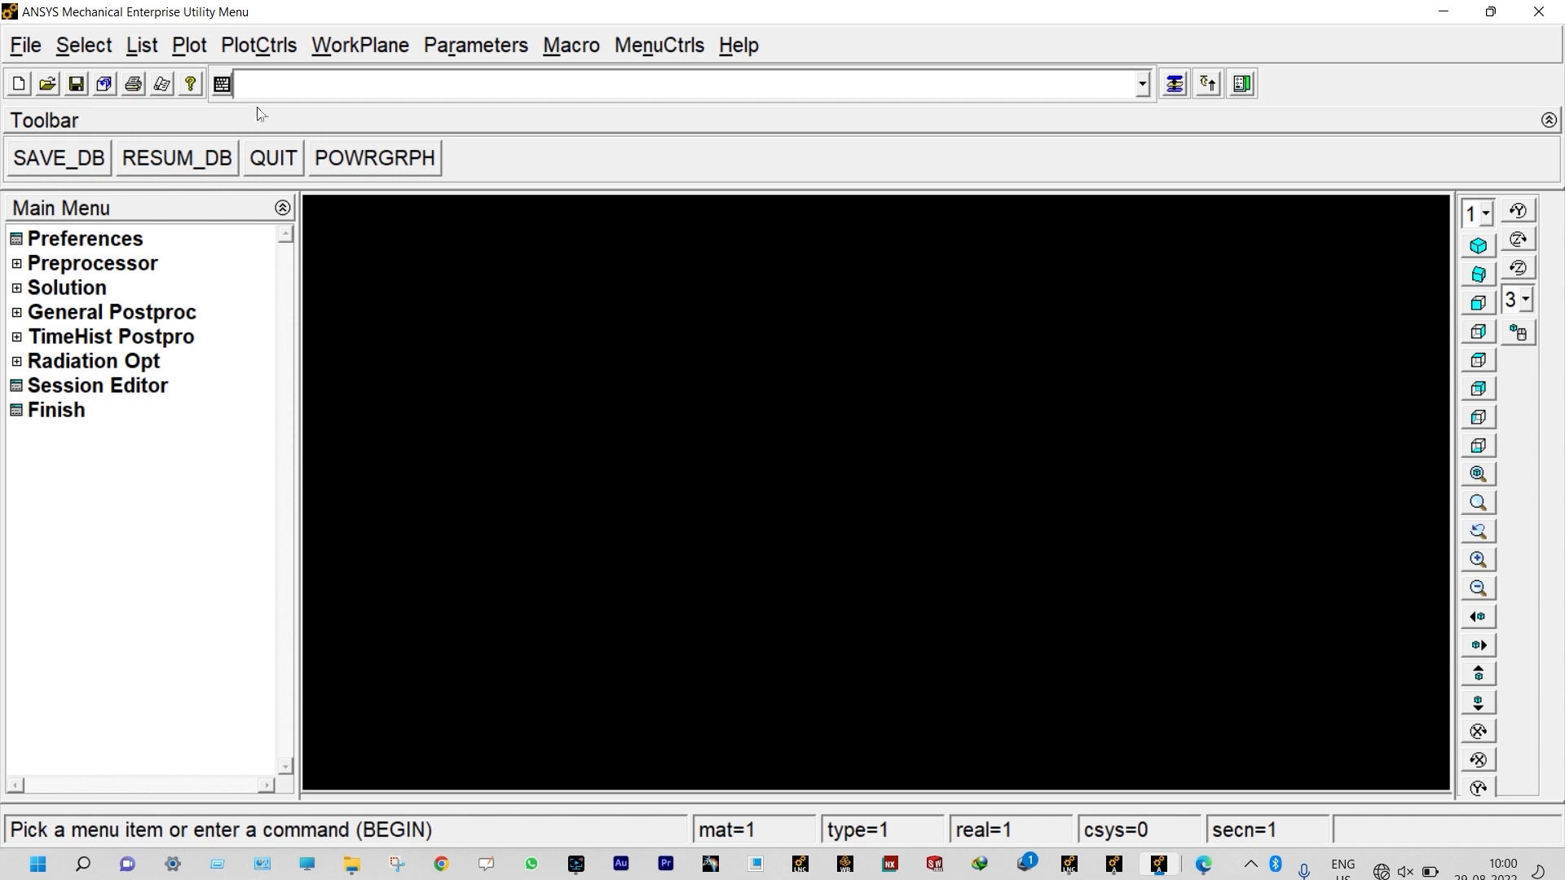
Replot the graphics window and filter the interface preferences to the Structural discipline.
click(189, 45)
click(193, 72)
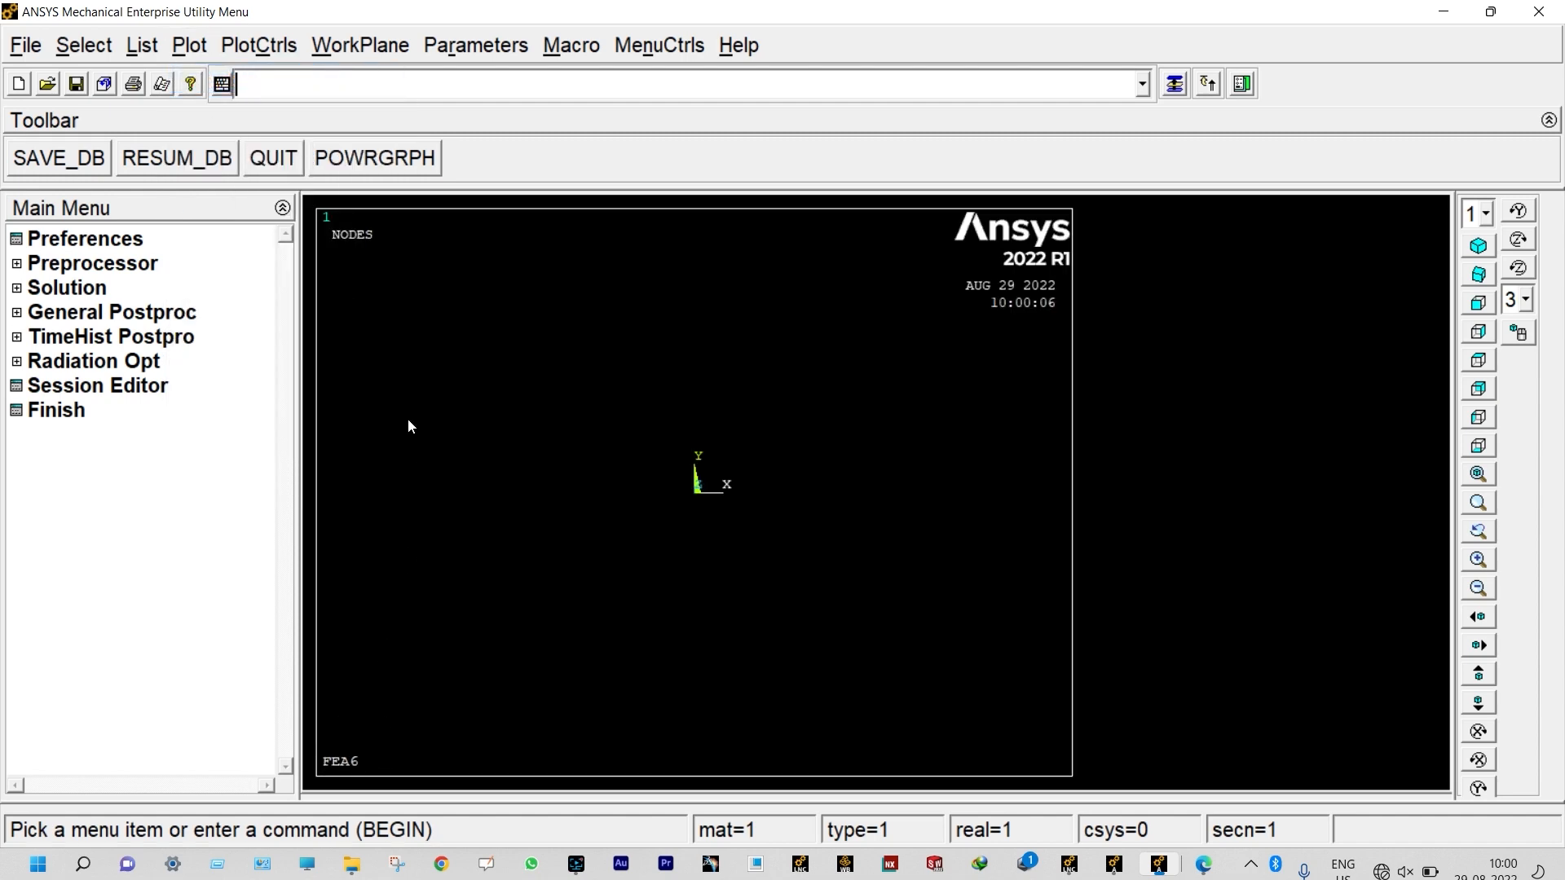
click(127, 244)
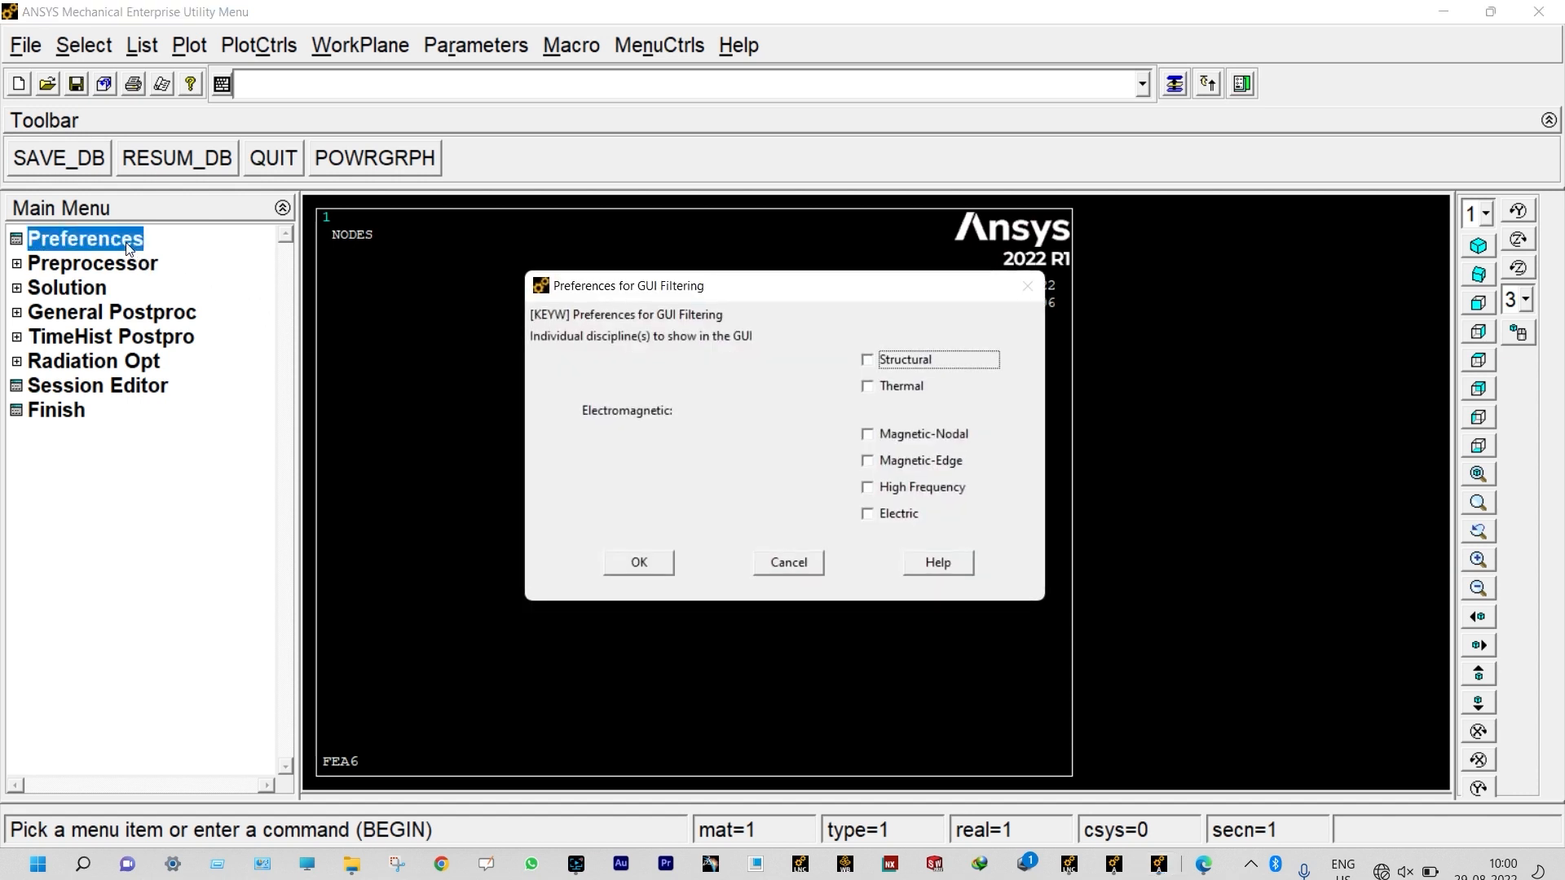
click(880, 363)
click(639, 562)
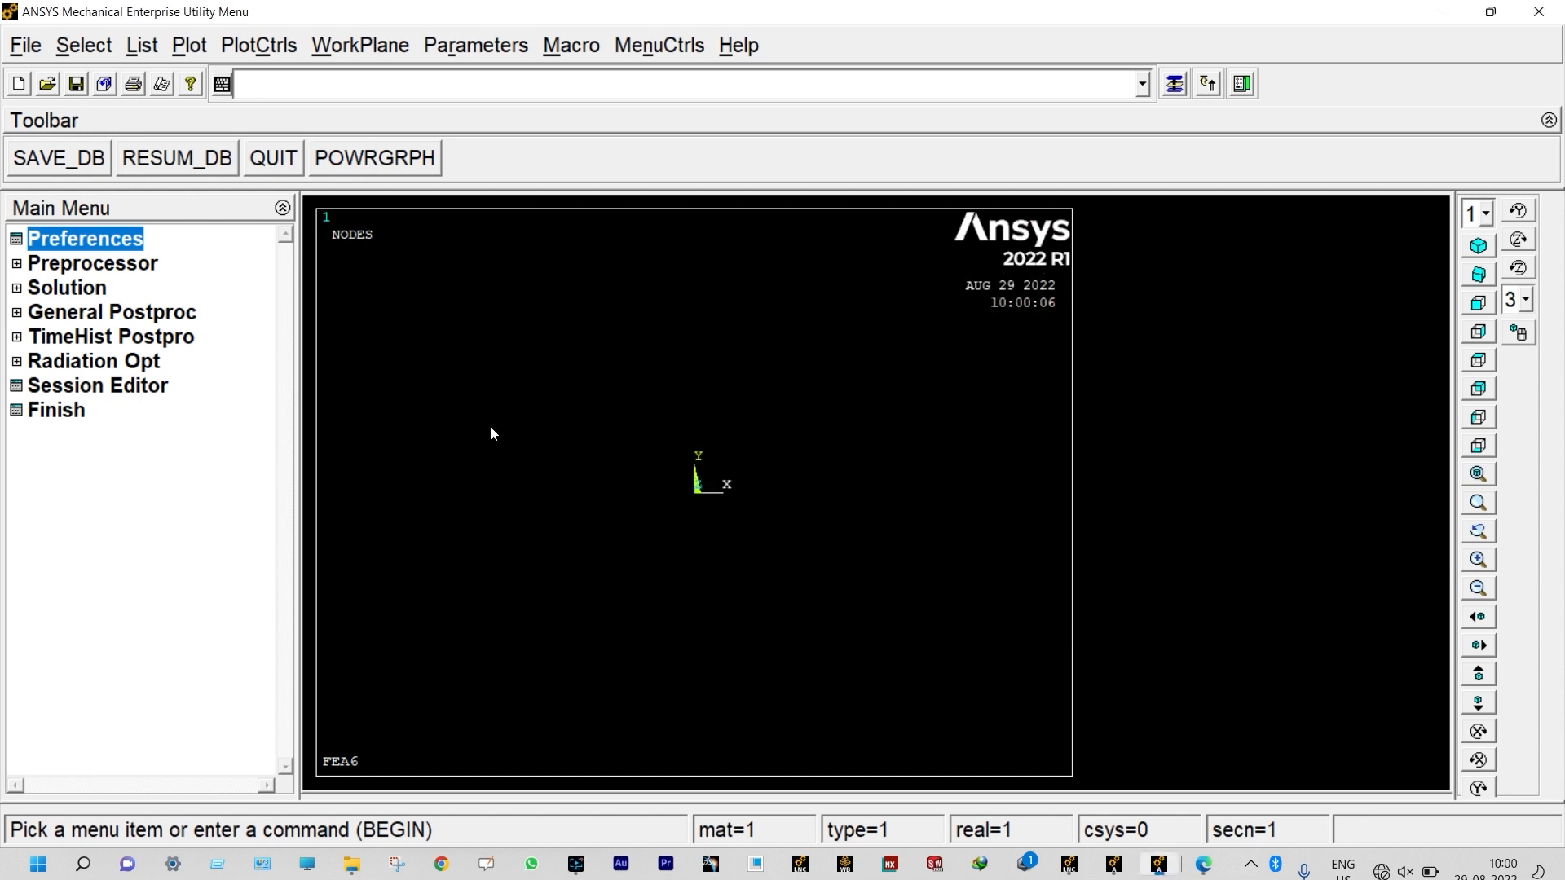
Add a 2 node 188 beam as element type 1 in the preprocessor.
click(128, 267)
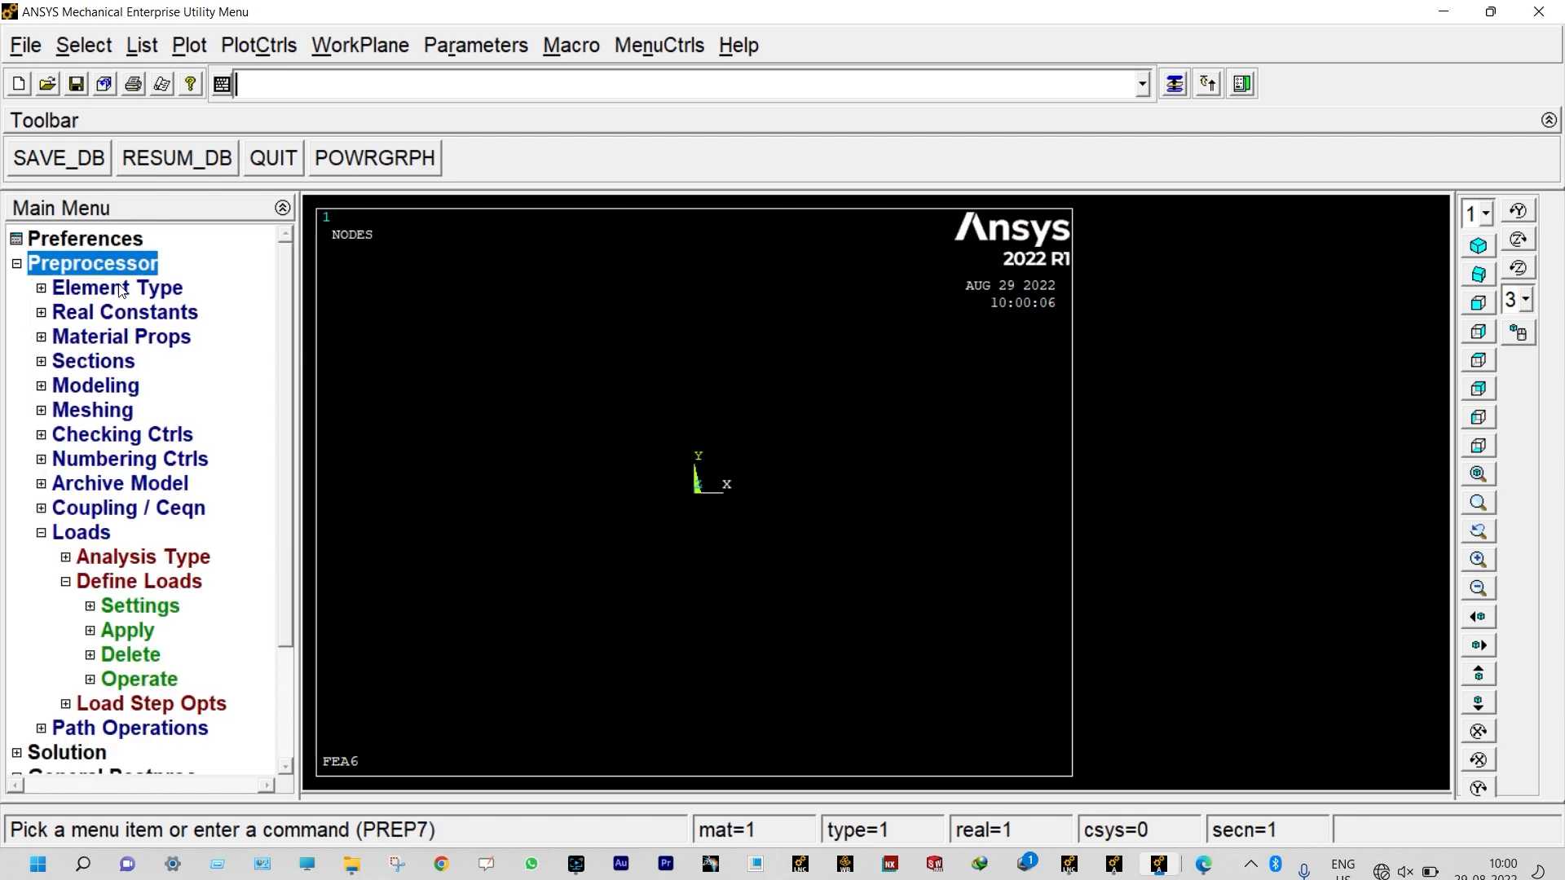
click(121, 289)
click(135, 314)
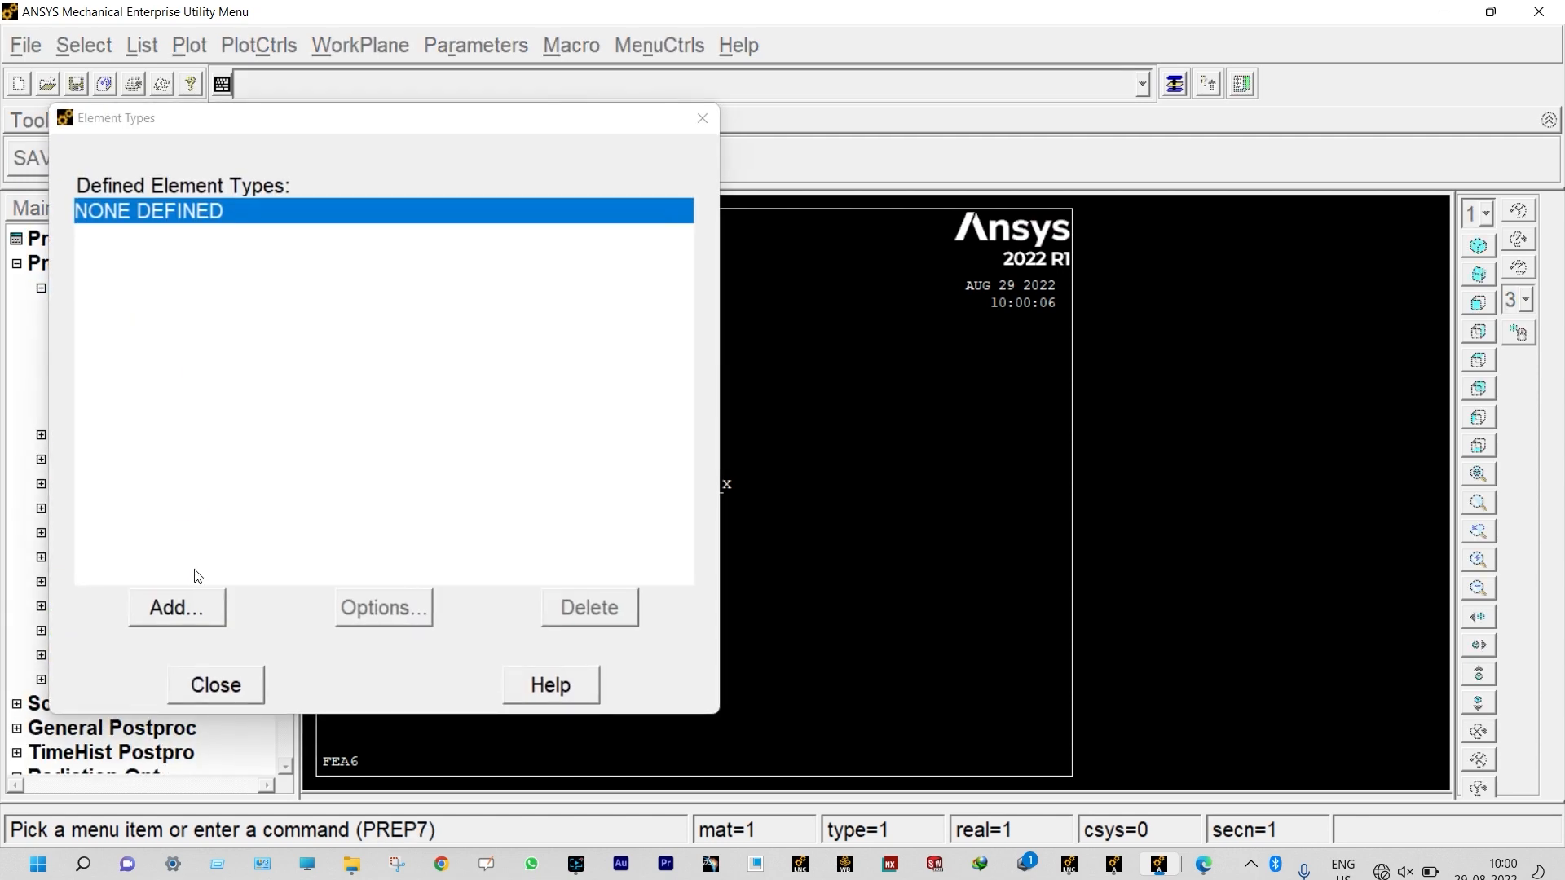
click(186, 609)
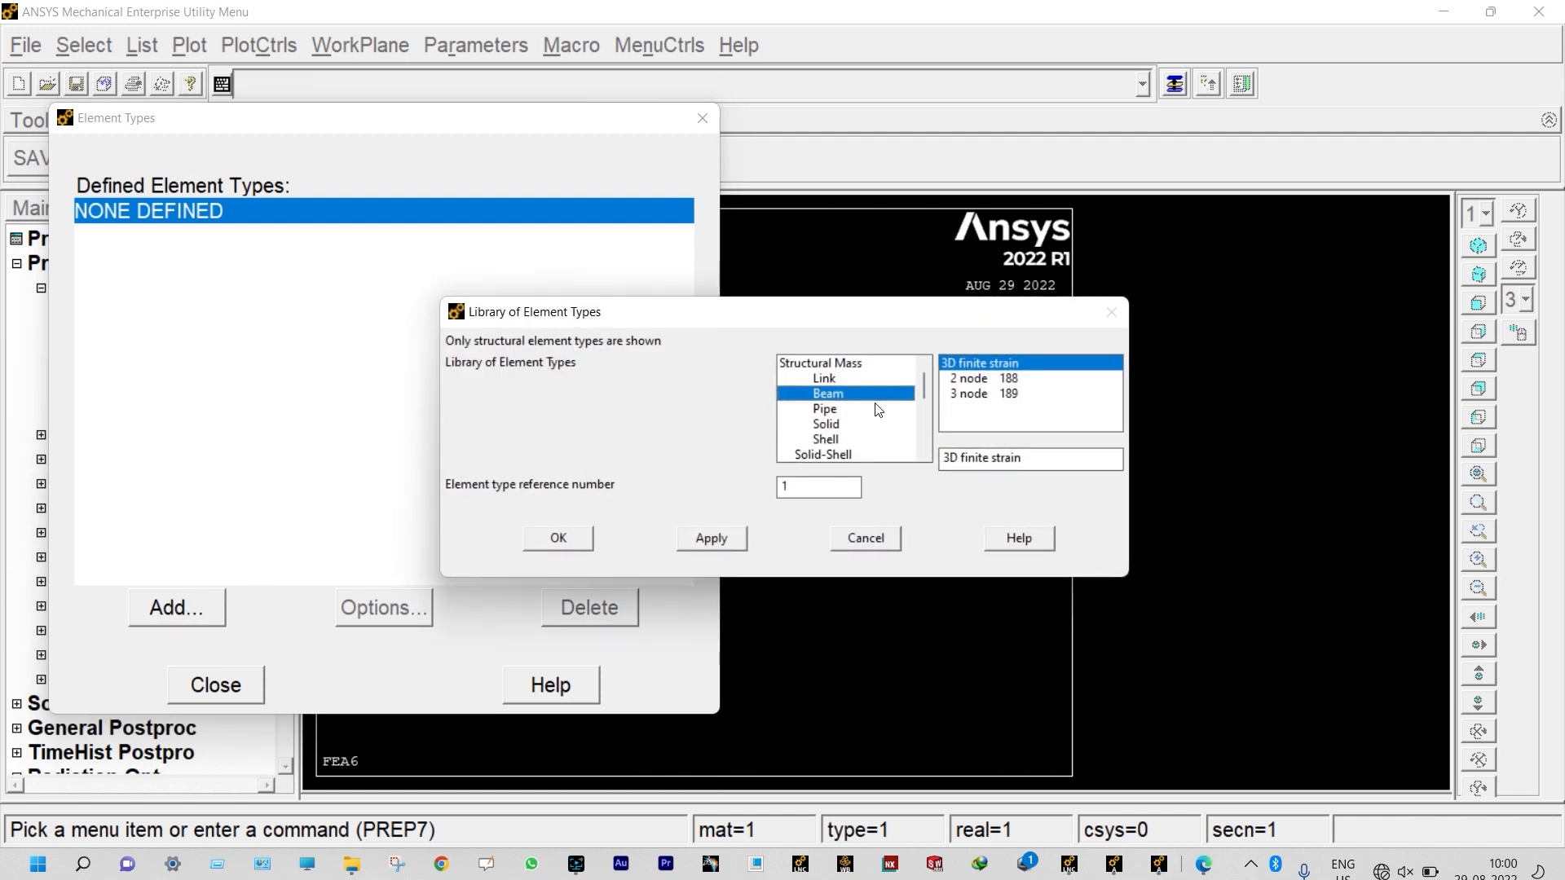
click(589, 539)
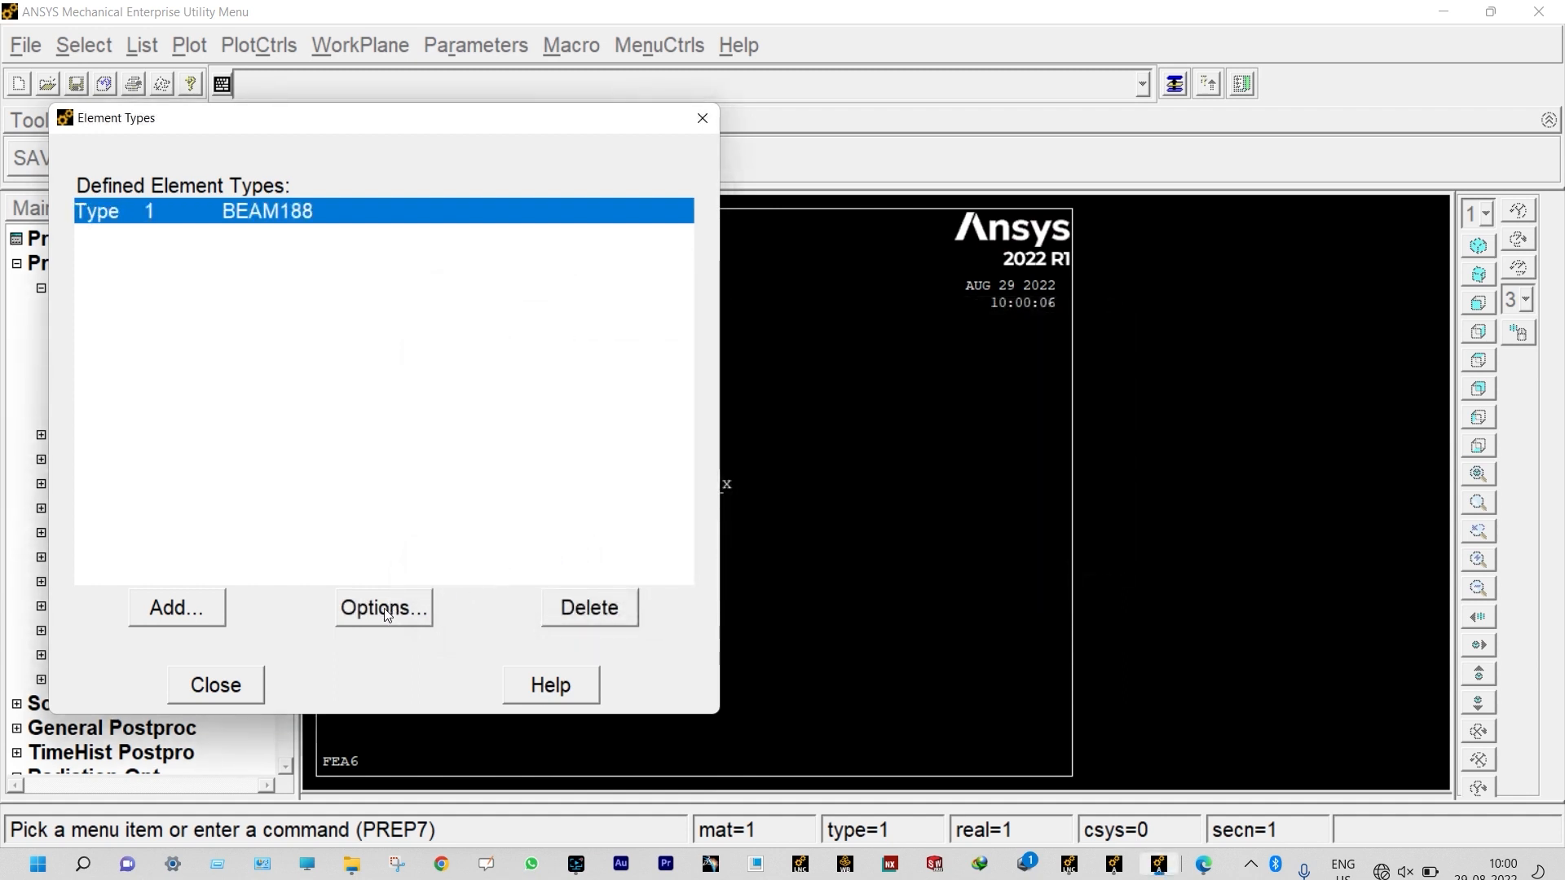
Set the BEAM188 element behavior (K3) to Cubic Form. and finish defining element types.
click(385, 610)
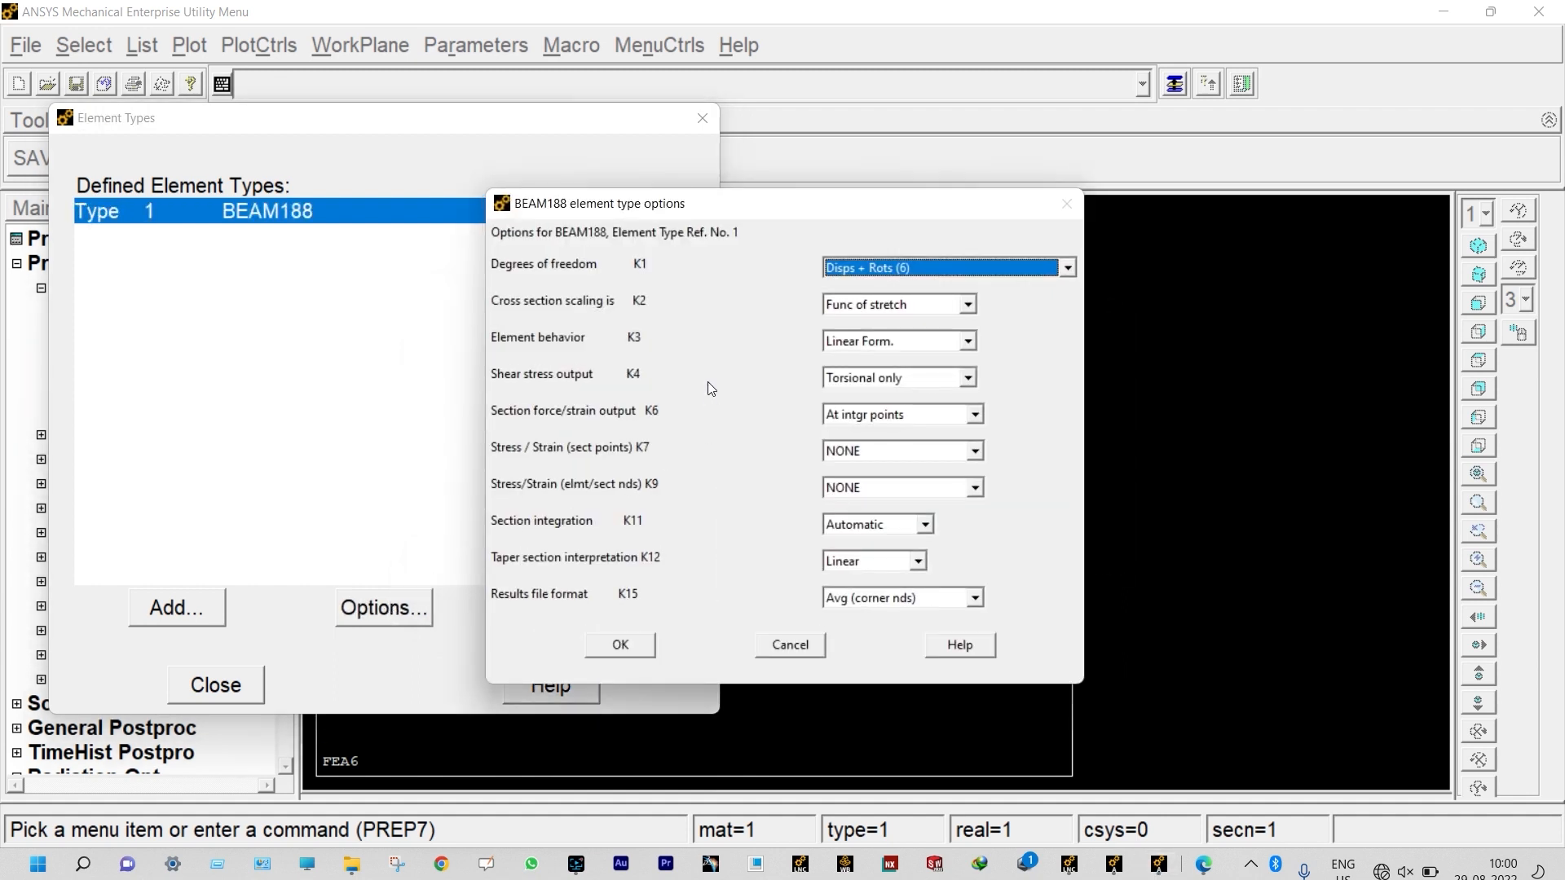
click(910, 346)
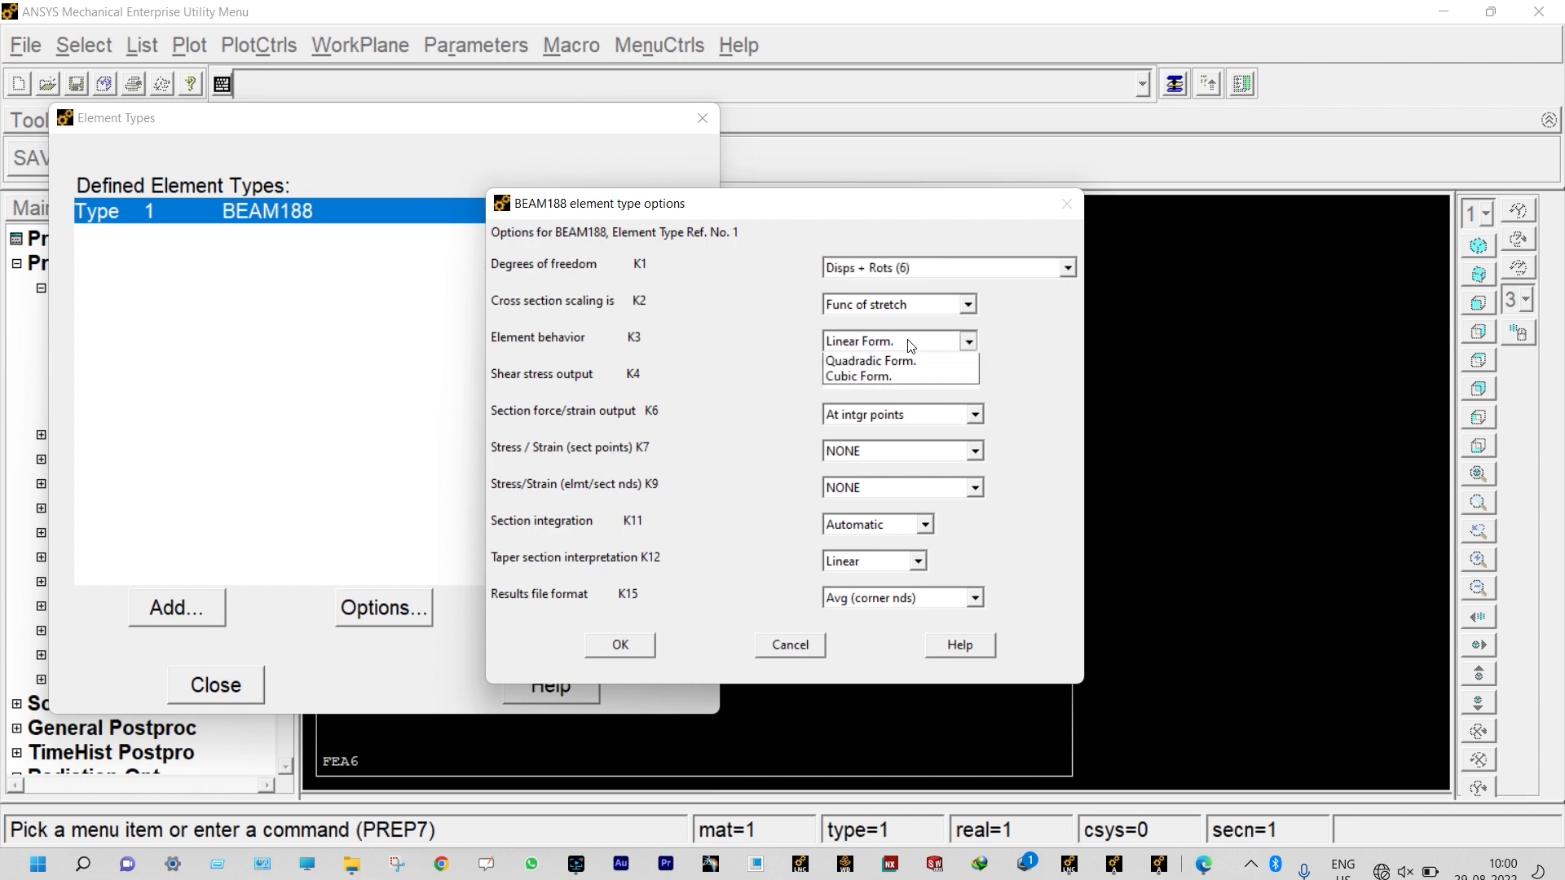
click(887, 389)
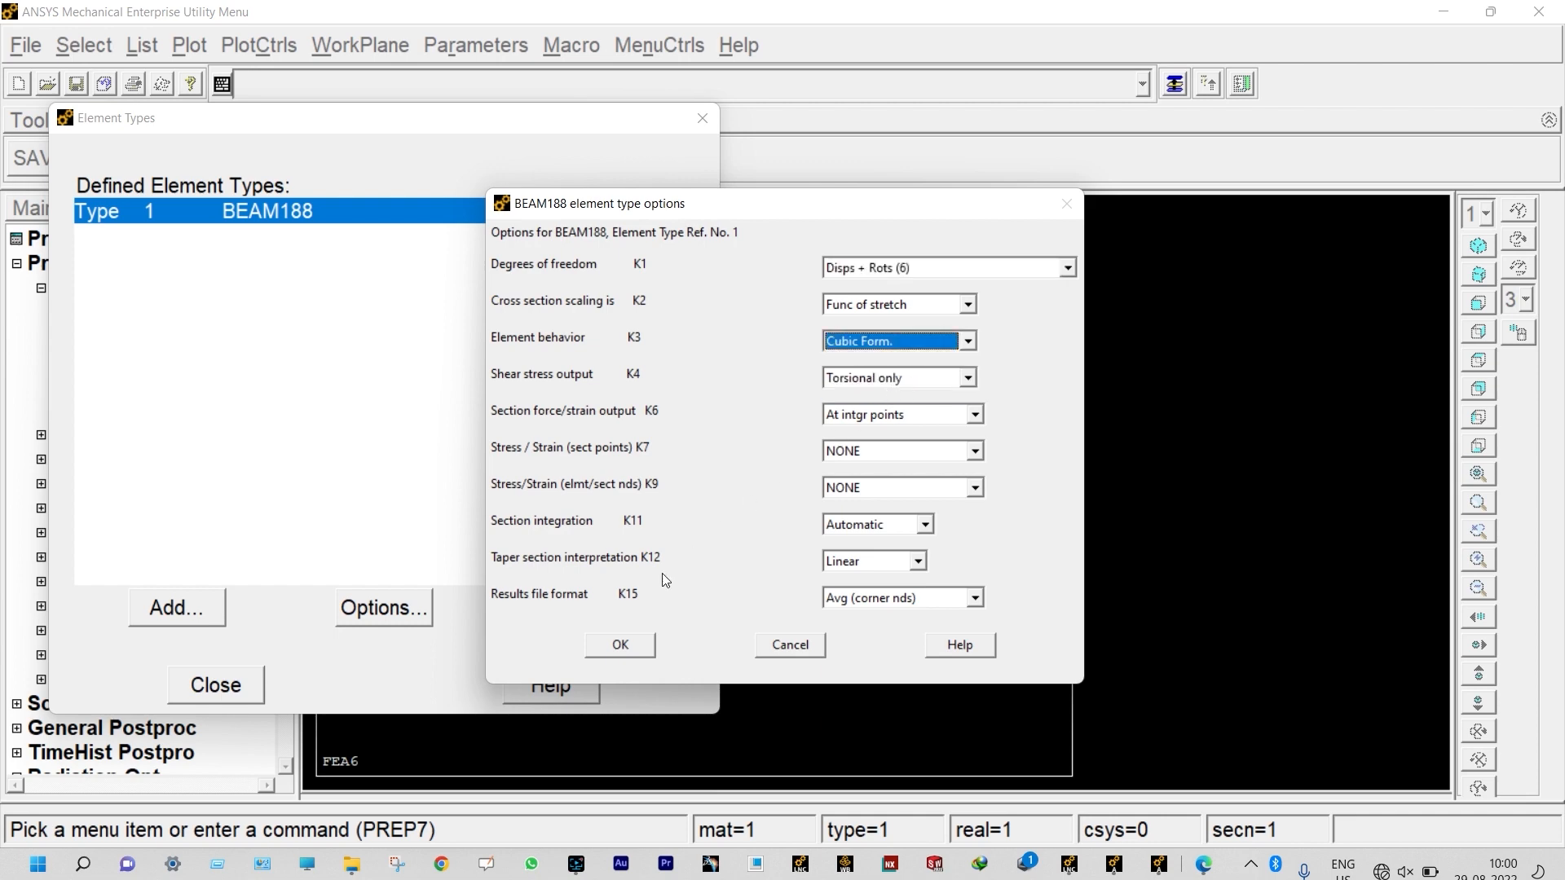
click(626, 648)
click(238, 688)
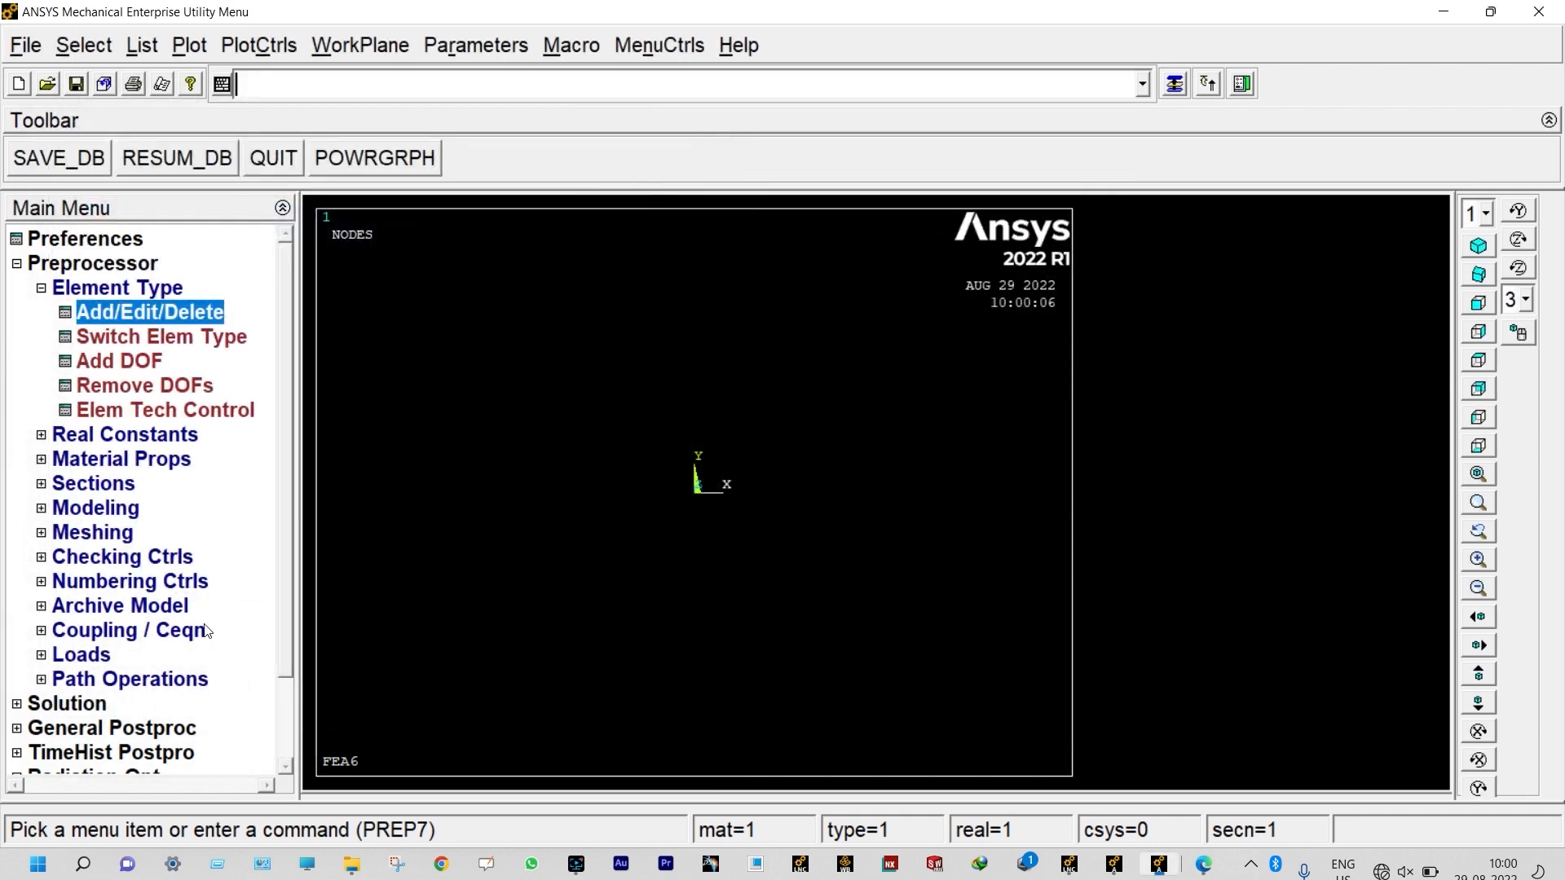
Define material 1 as structural linear elastic isotropic with EX 2E11 and PRXY 0.3.
click(75, 464)
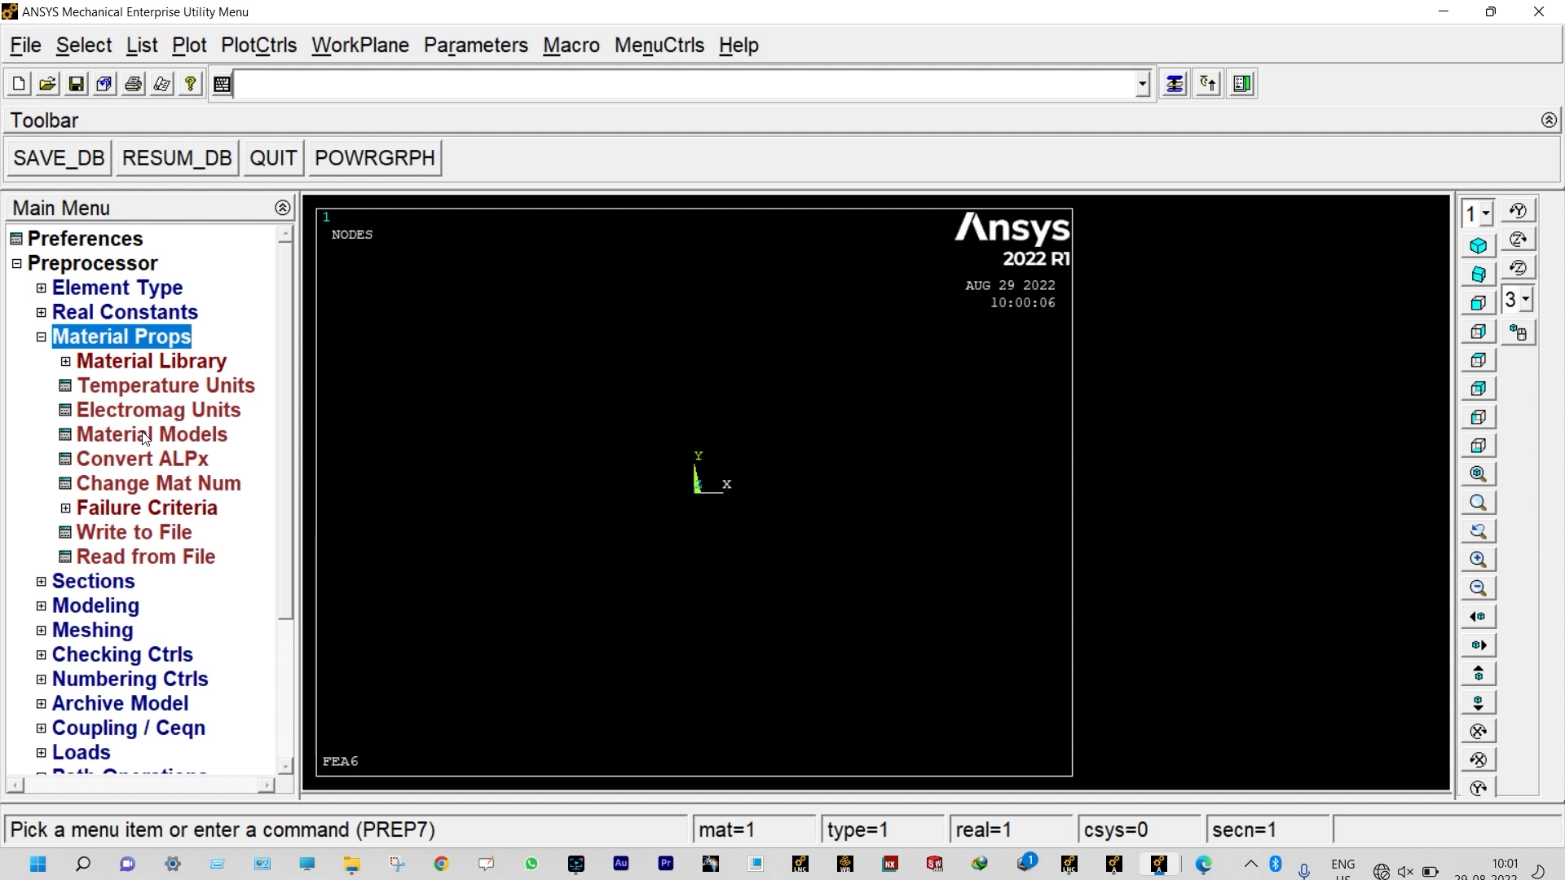
click(143, 439)
double_click(866, 408)
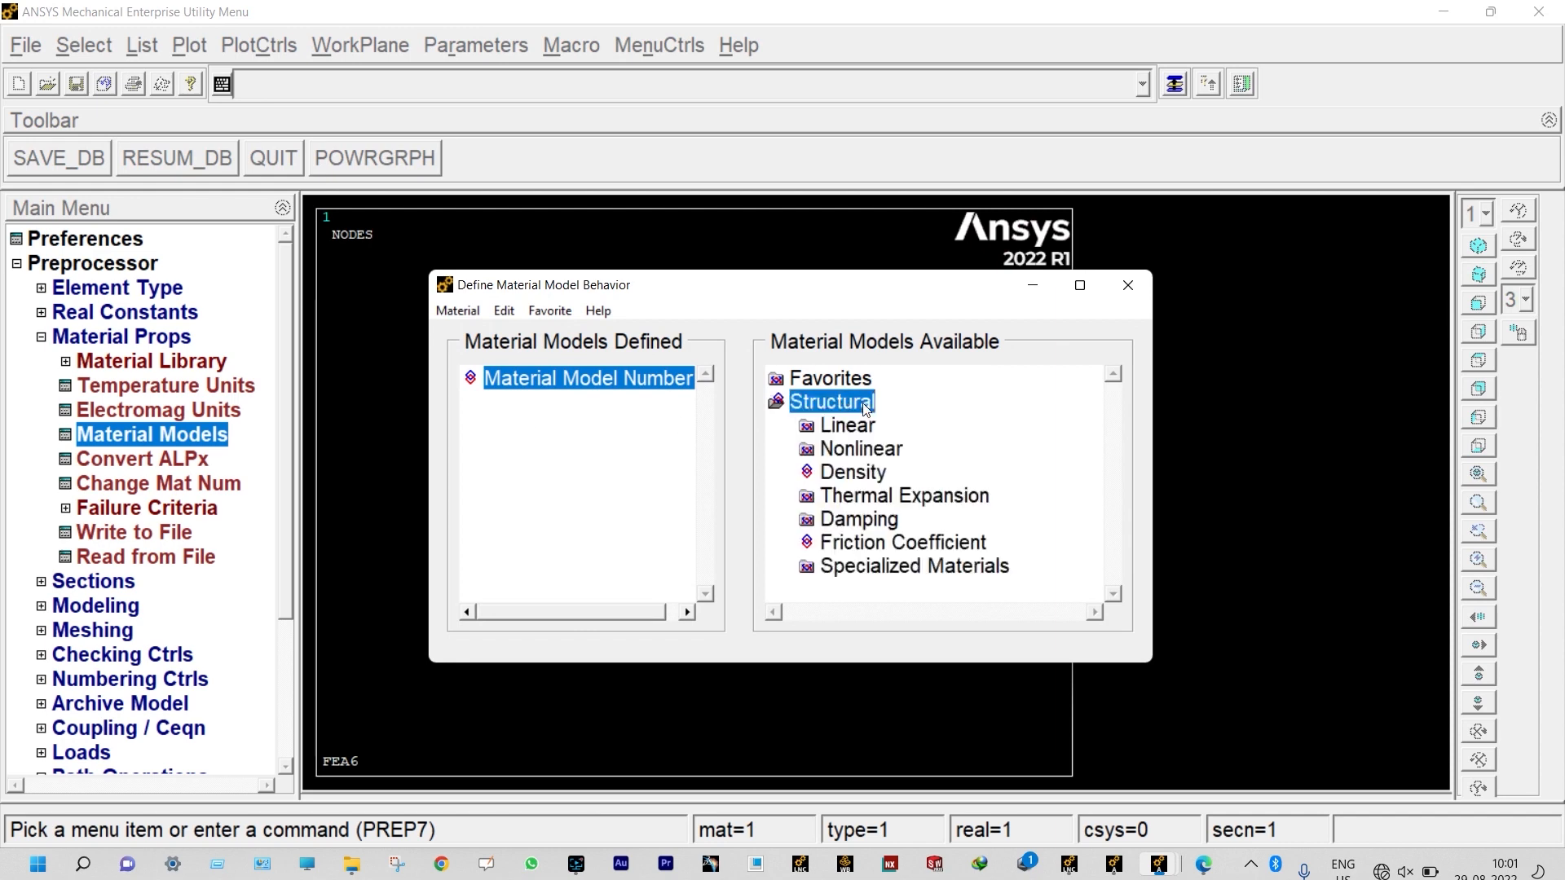
double_click(878, 426)
double_click(900, 450)
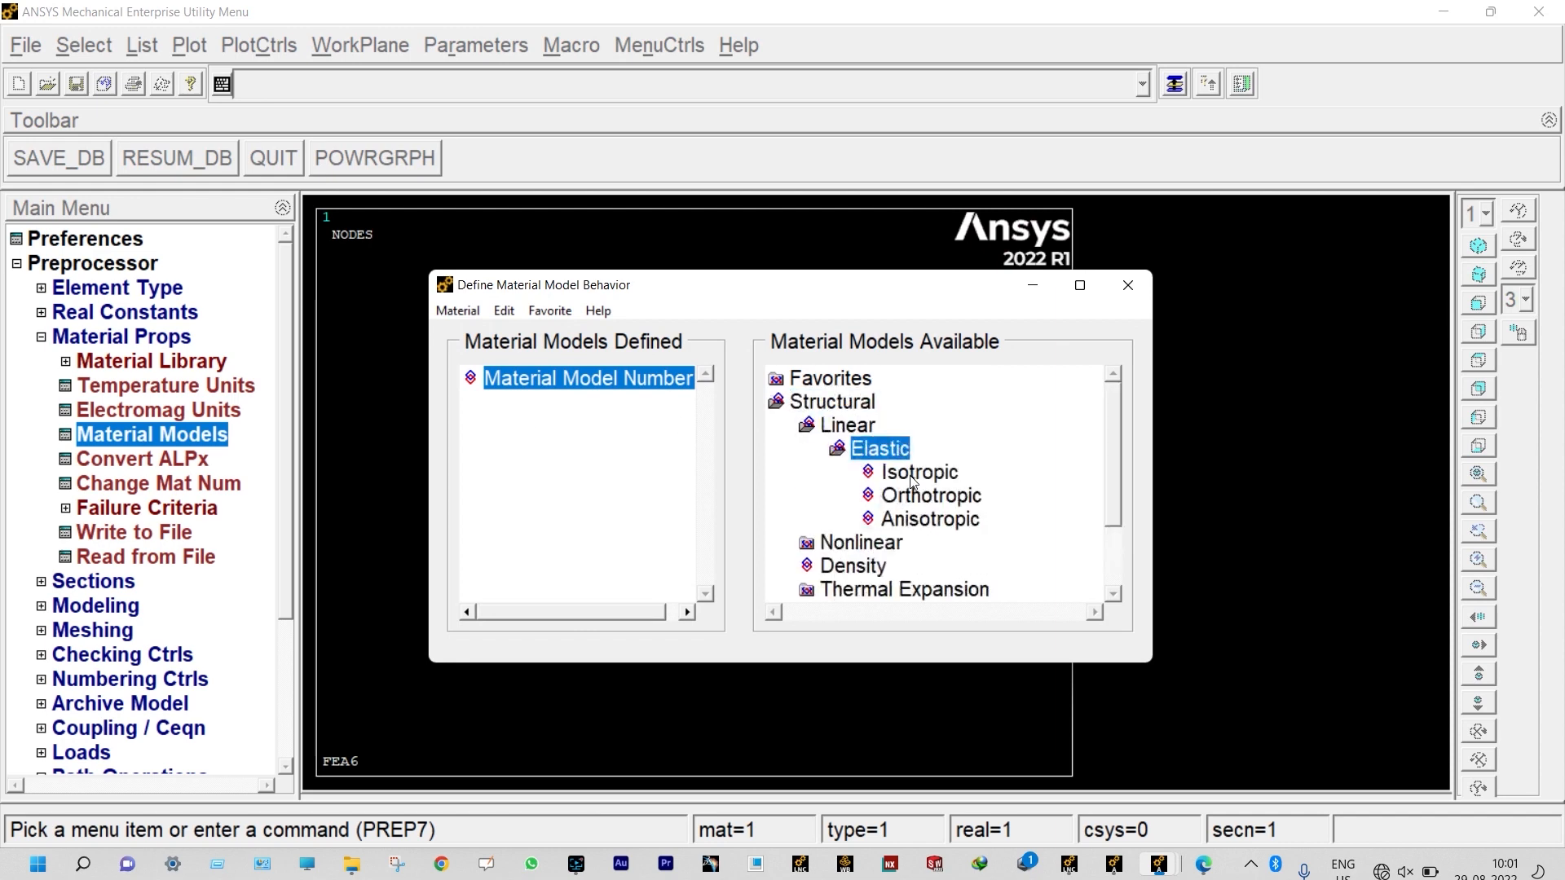
double_click(918, 473)
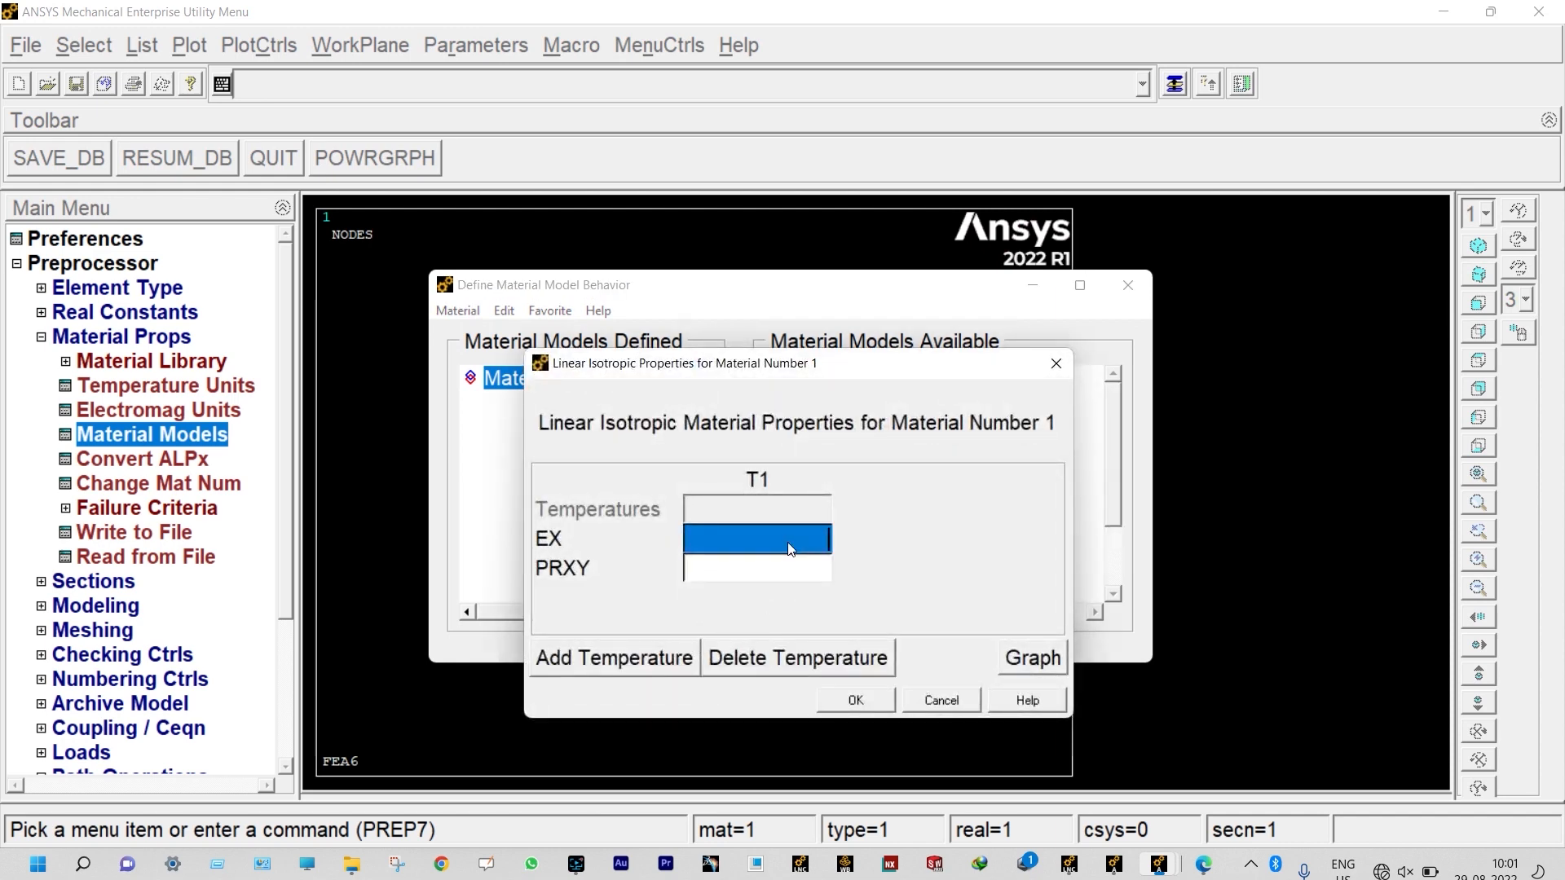
text(2E11)
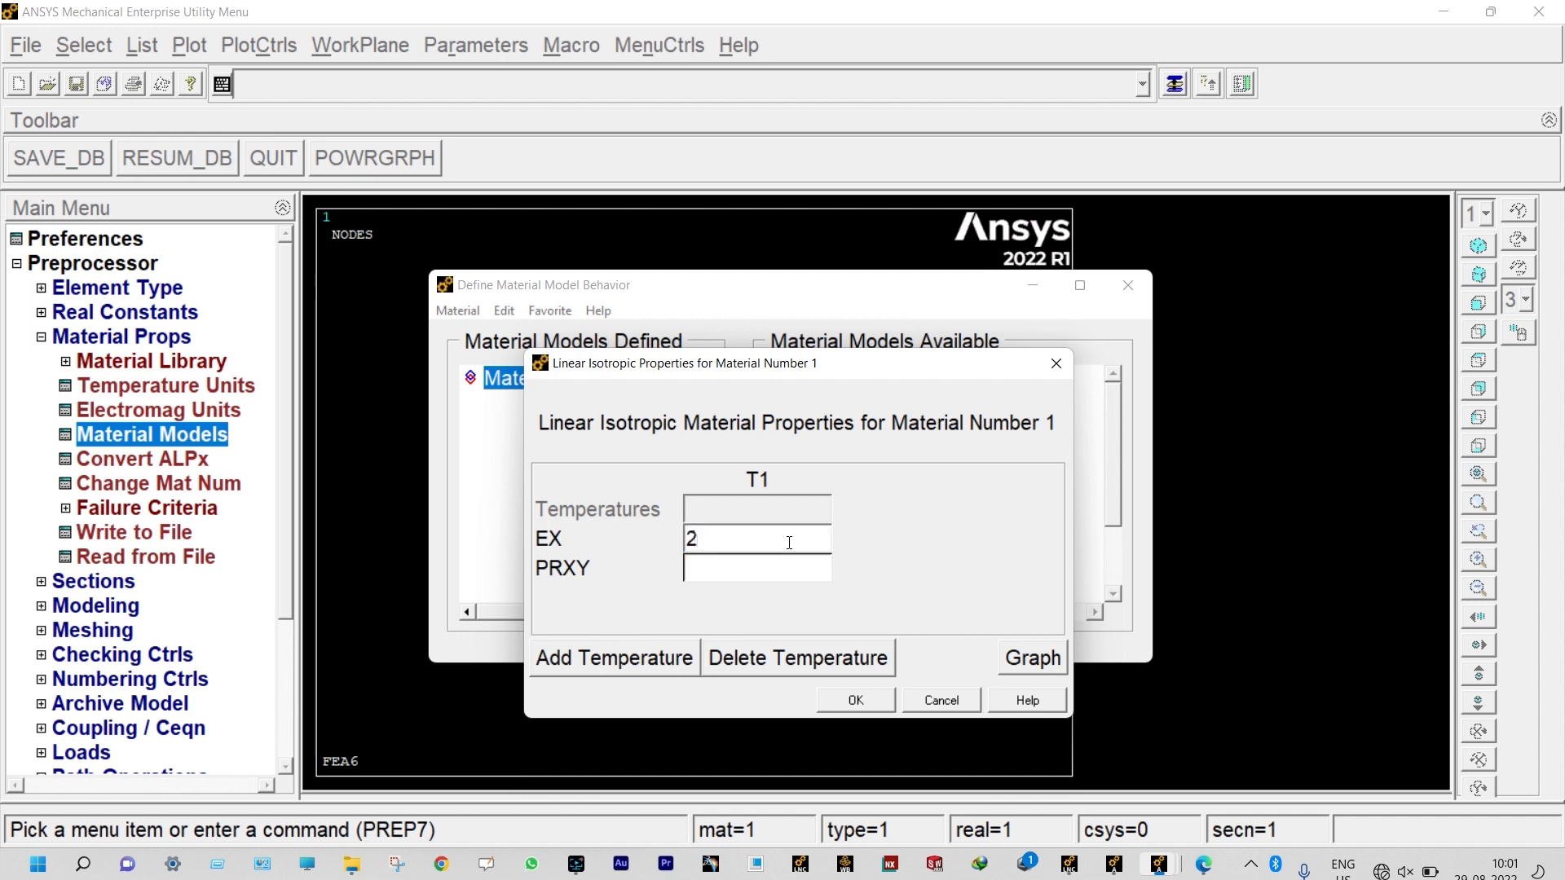
key(Tab)
text(0.3)
click(843, 699)
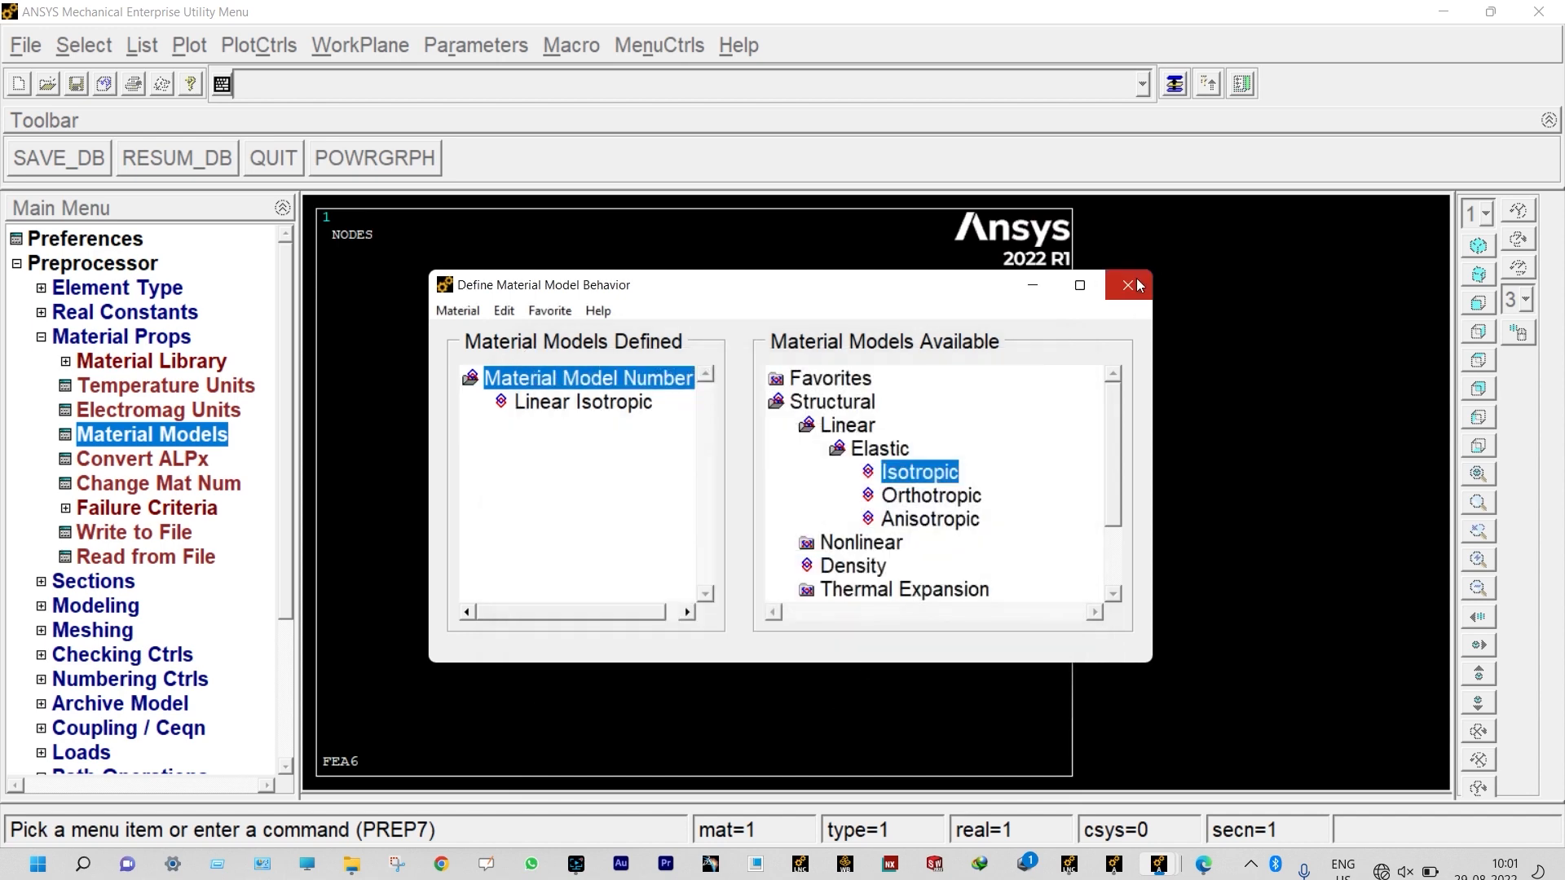
click(1135, 287)
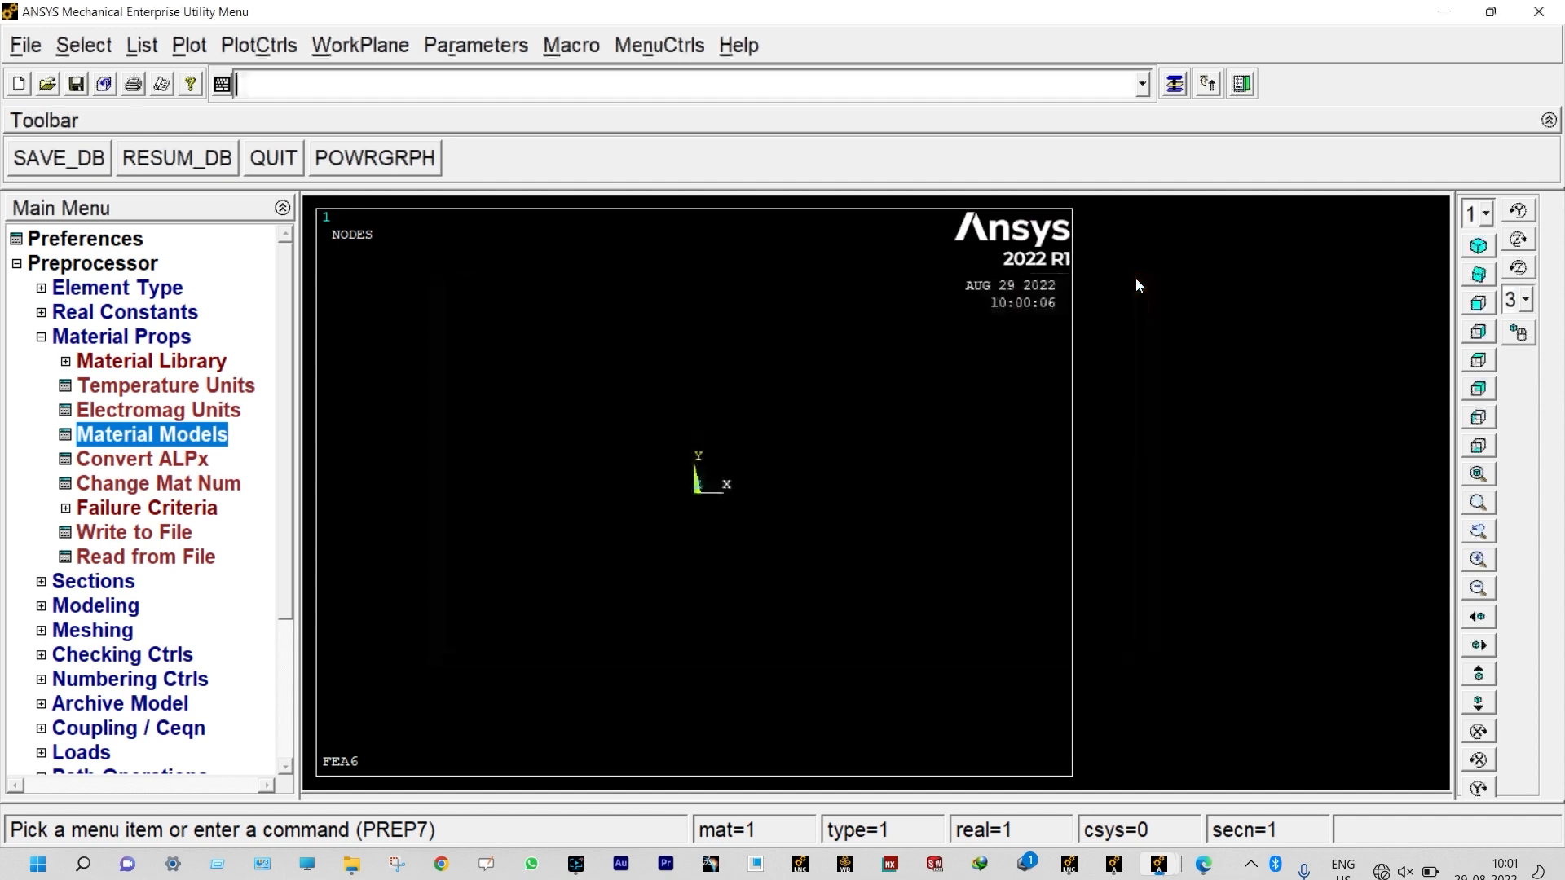
Create a common rectangular beam section with ID 1, setting both B and H to 0.01.
click(111, 584)
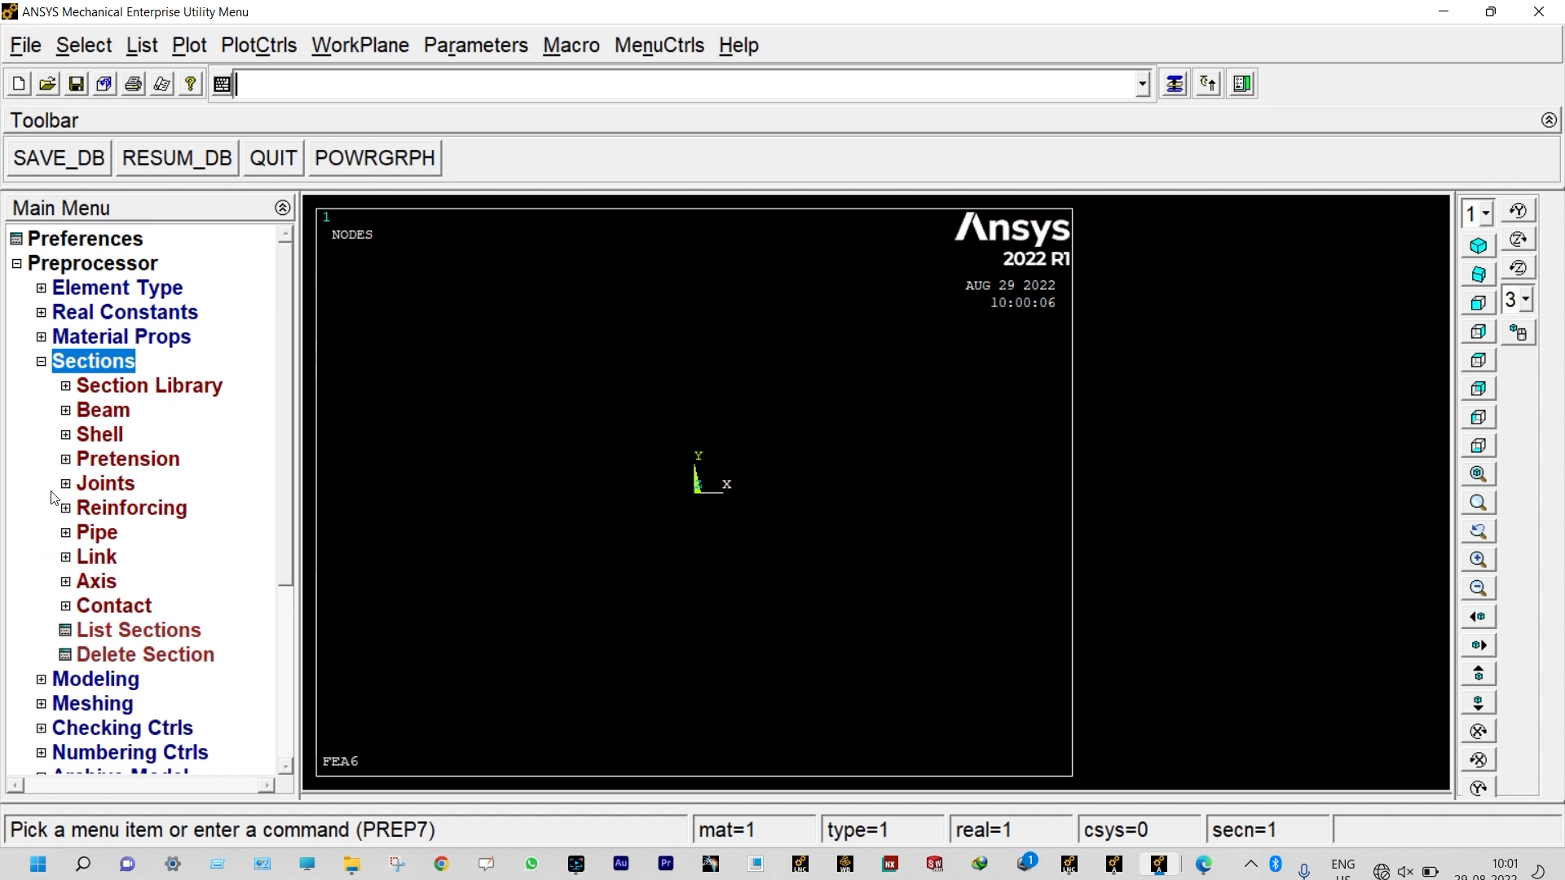
click(111, 414)
click(129, 434)
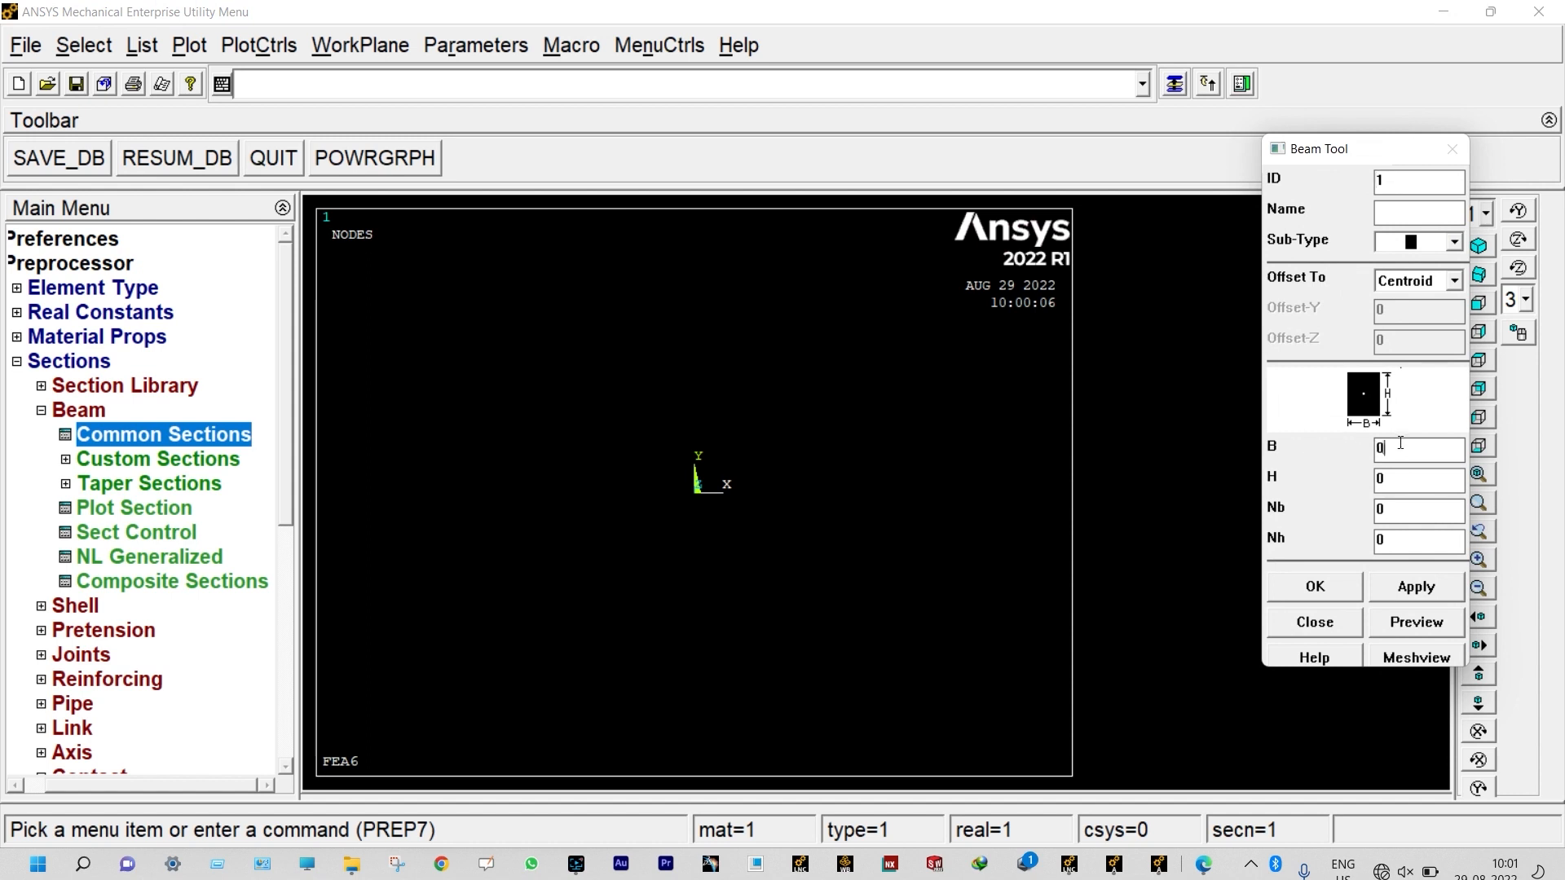
text(01)
key(Tab)
text(0.01)
click(1329, 595)
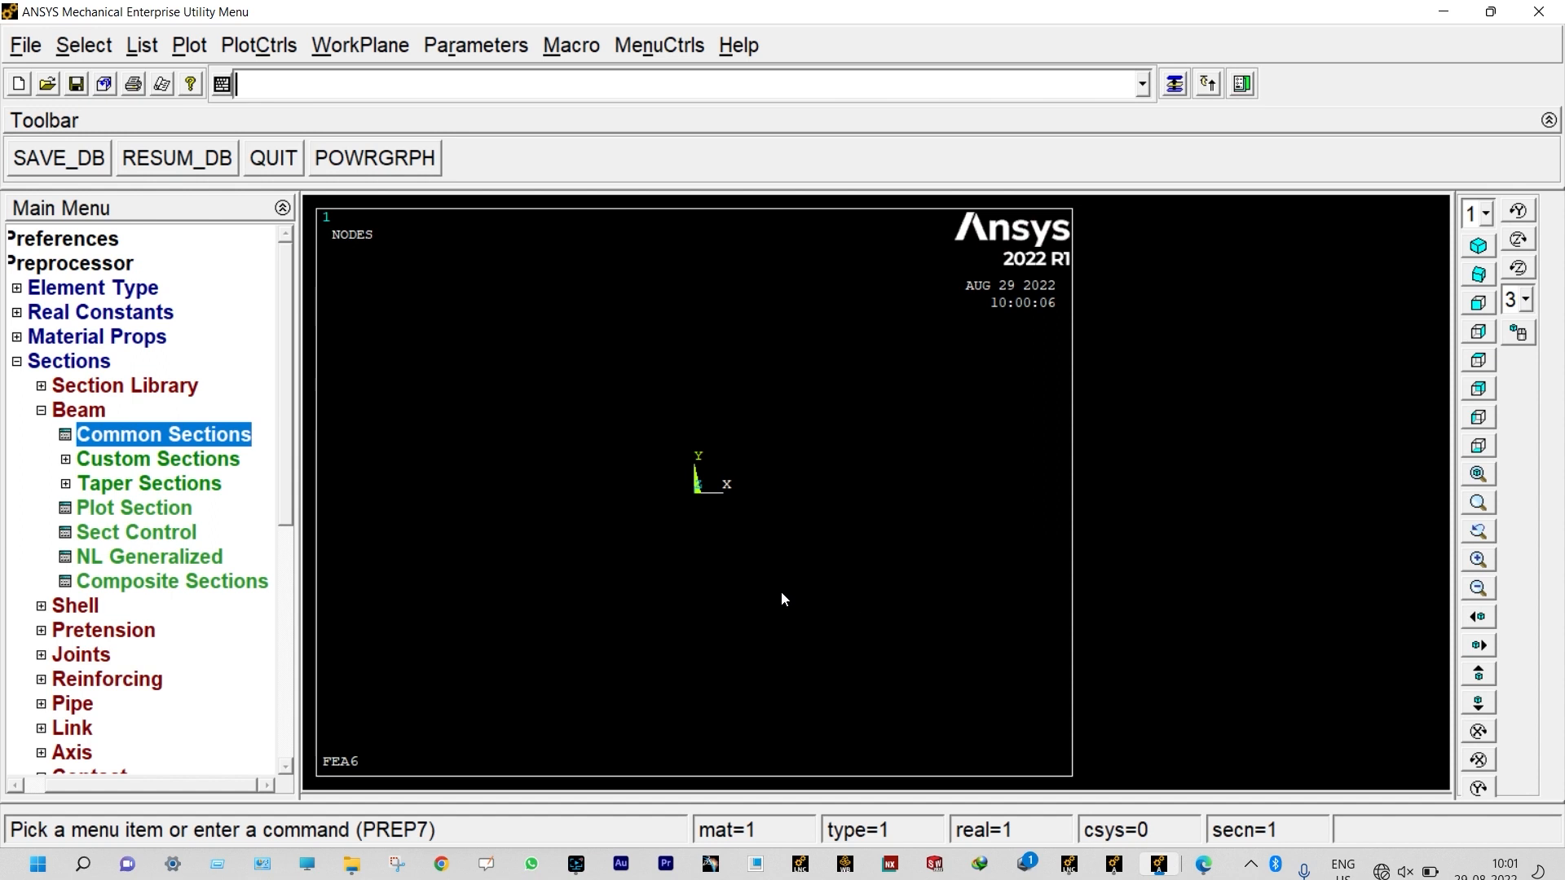
Create keypoints in the active coordinate system at the origin and at X = 1.
click(18, 364)
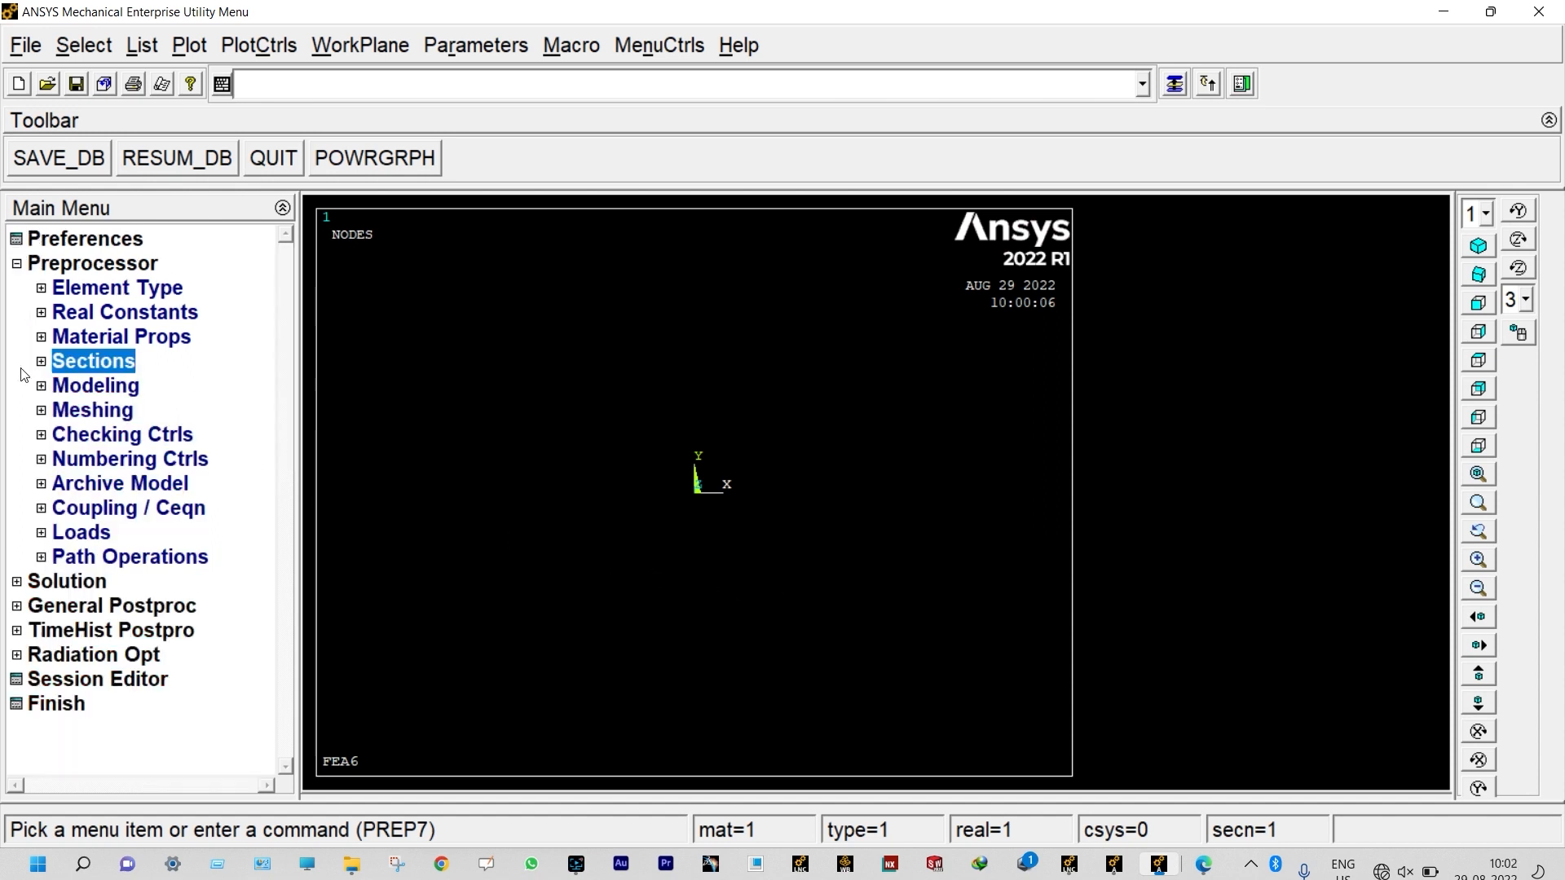
click(42, 387)
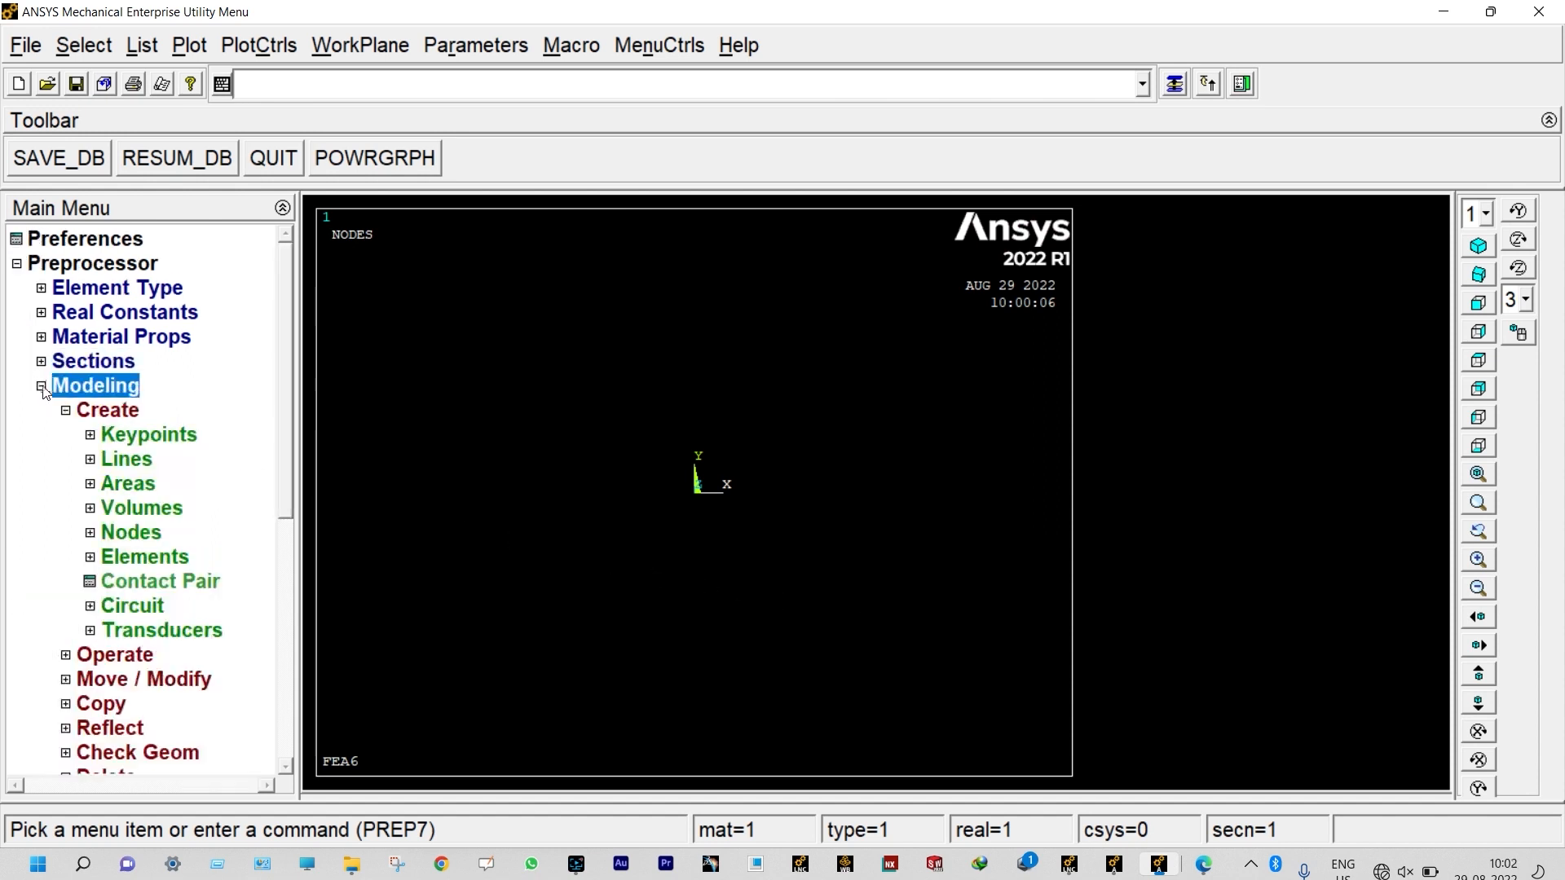
click(111, 436)
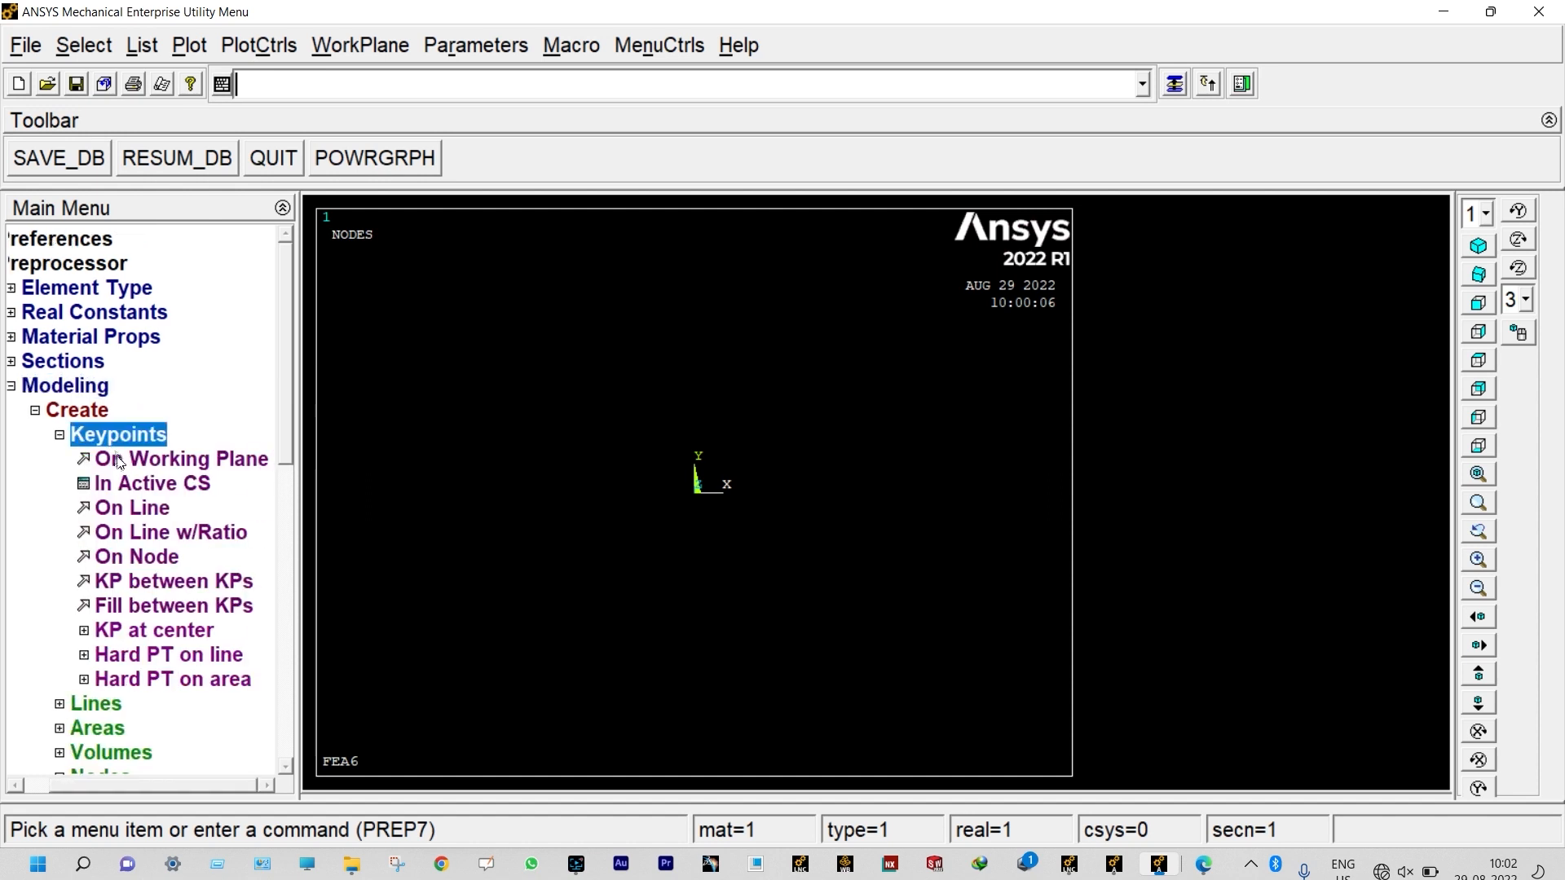
click(131, 485)
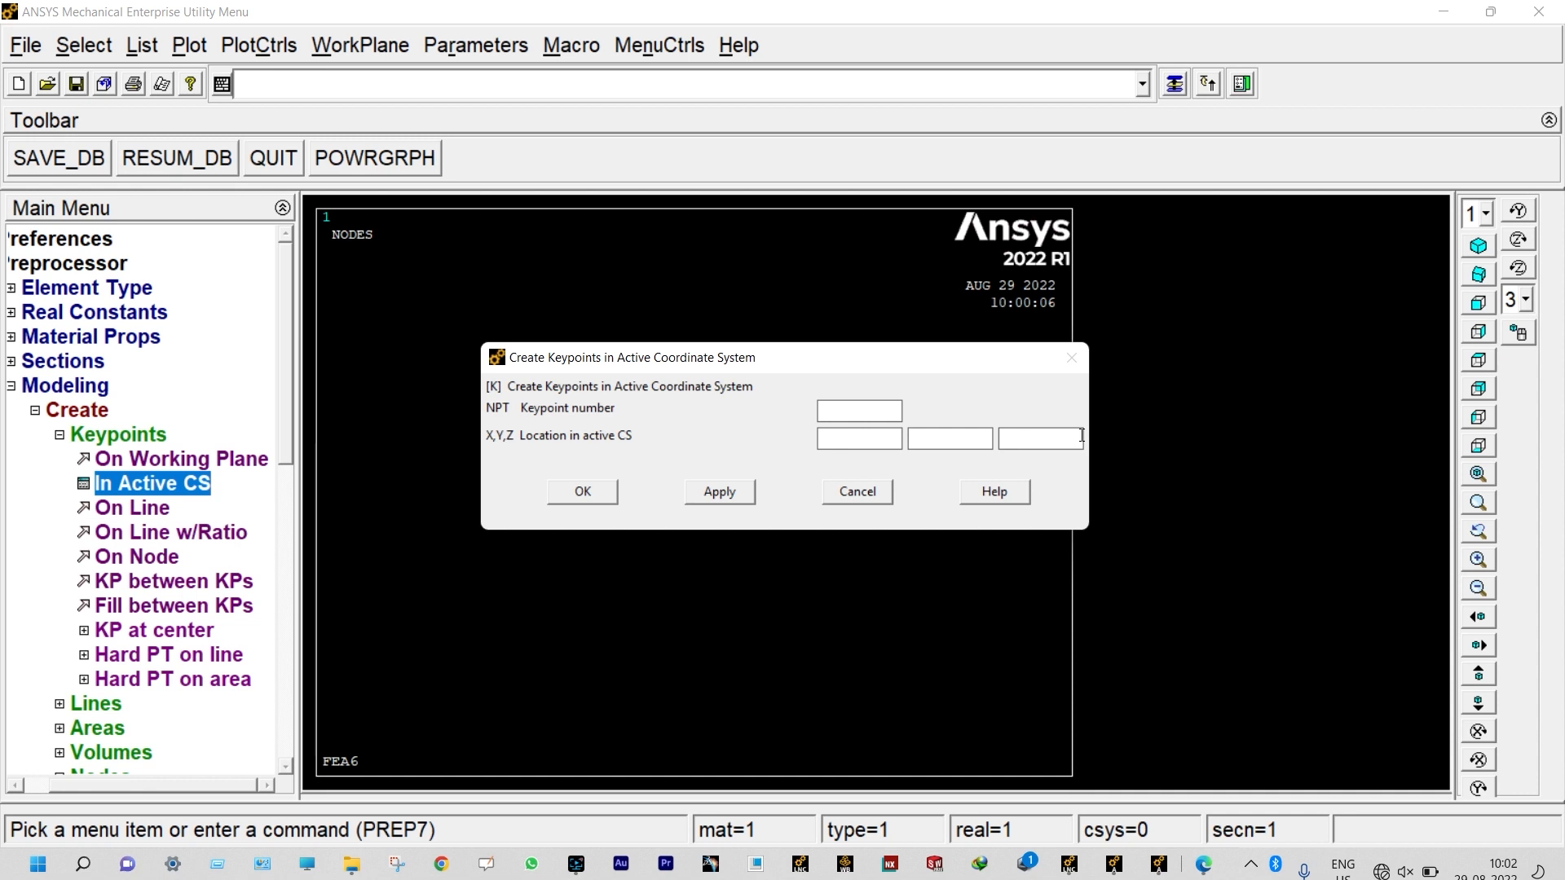
click(723, 499)
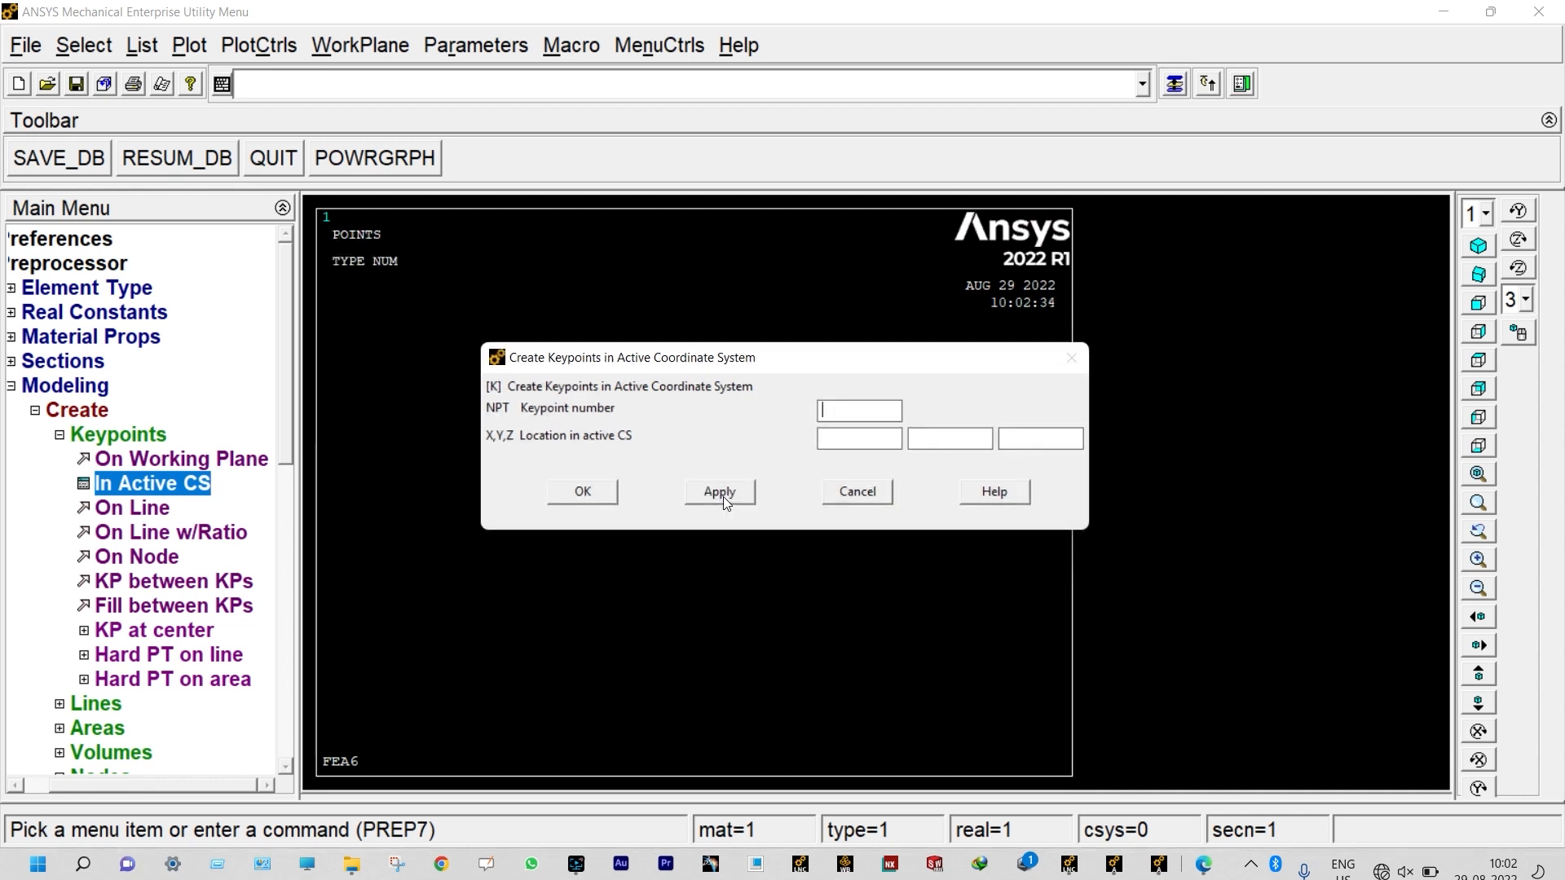
click(833, 435)
text(1)
click(746, 491)
Create a third keypoint further along the X axis and a fourth one below the origin.
click(842, 439)
click(730, 492)
click(852, 438)
key(BackSpace)
click(599, 498)
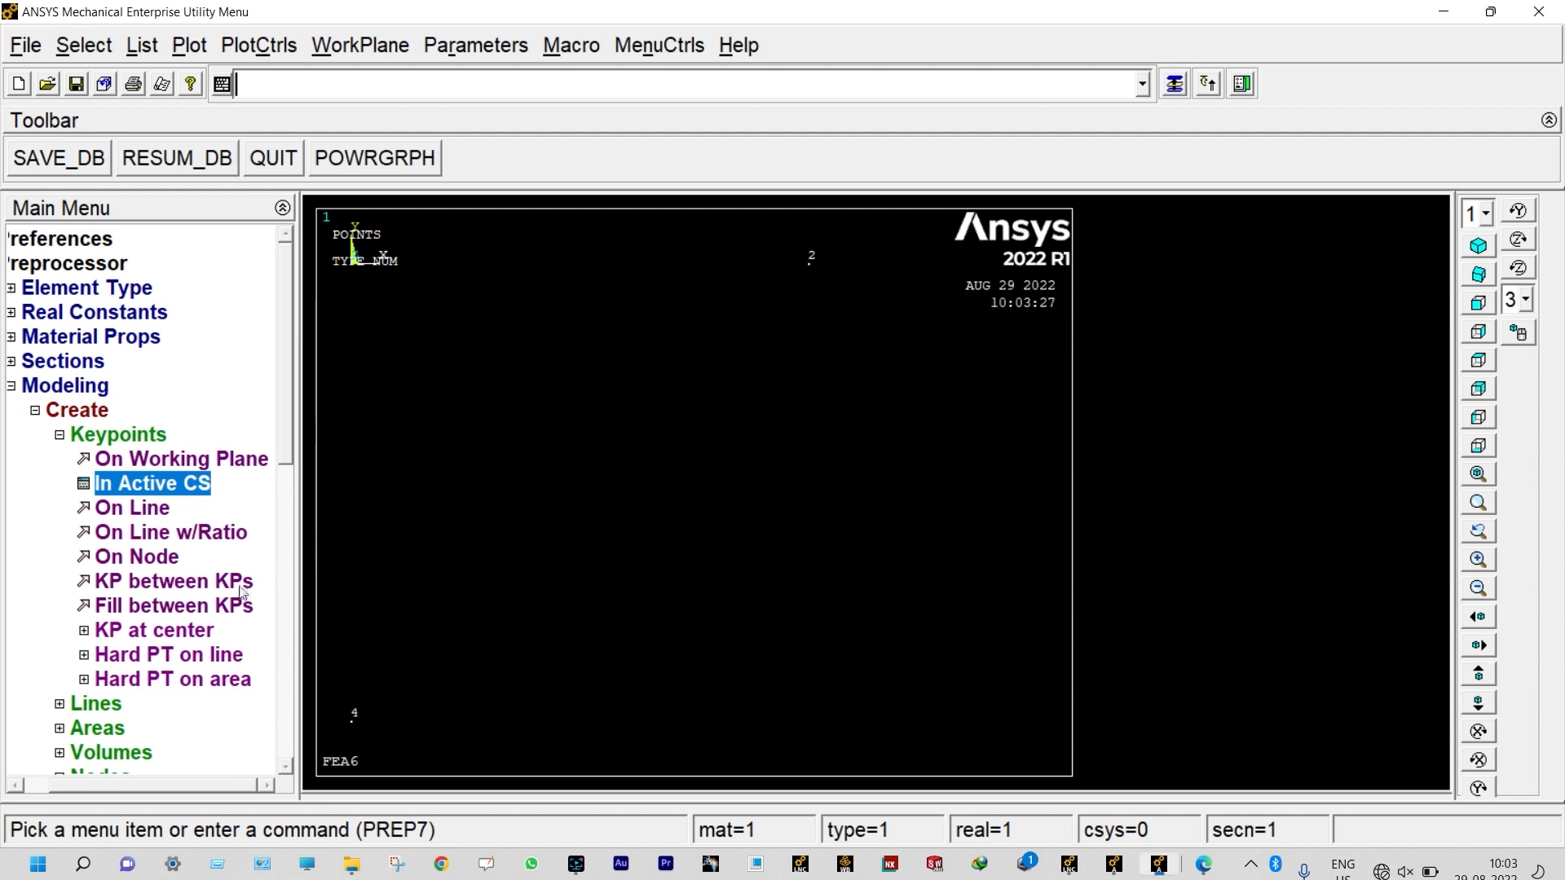
Create straight lines from keypoint 1 to 2 and from keypoint 2 to 3.
click(98, 705)
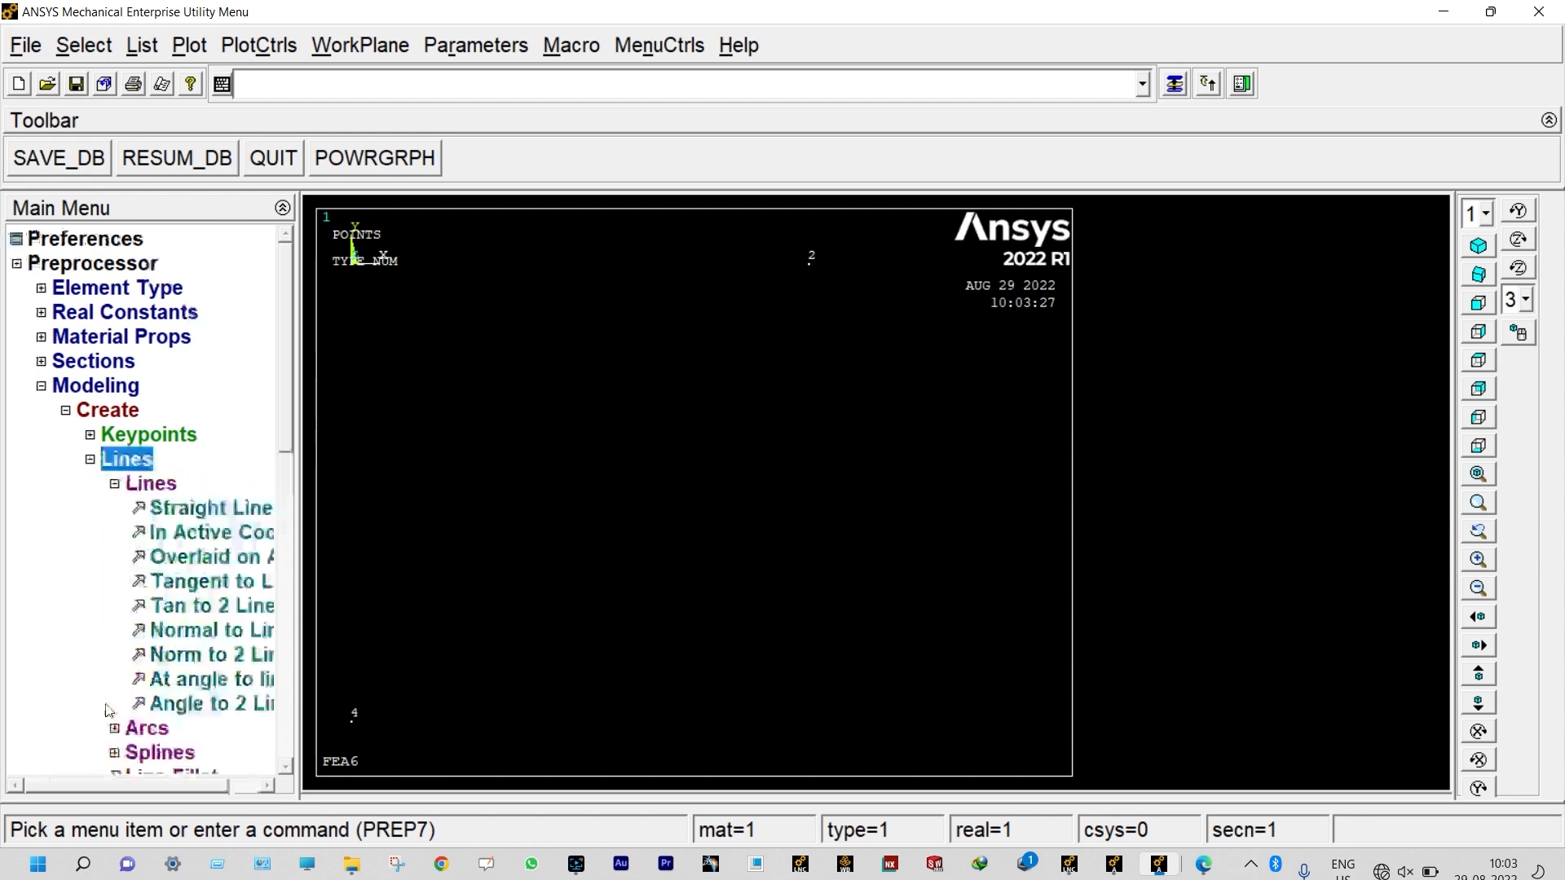
click(205, 510)
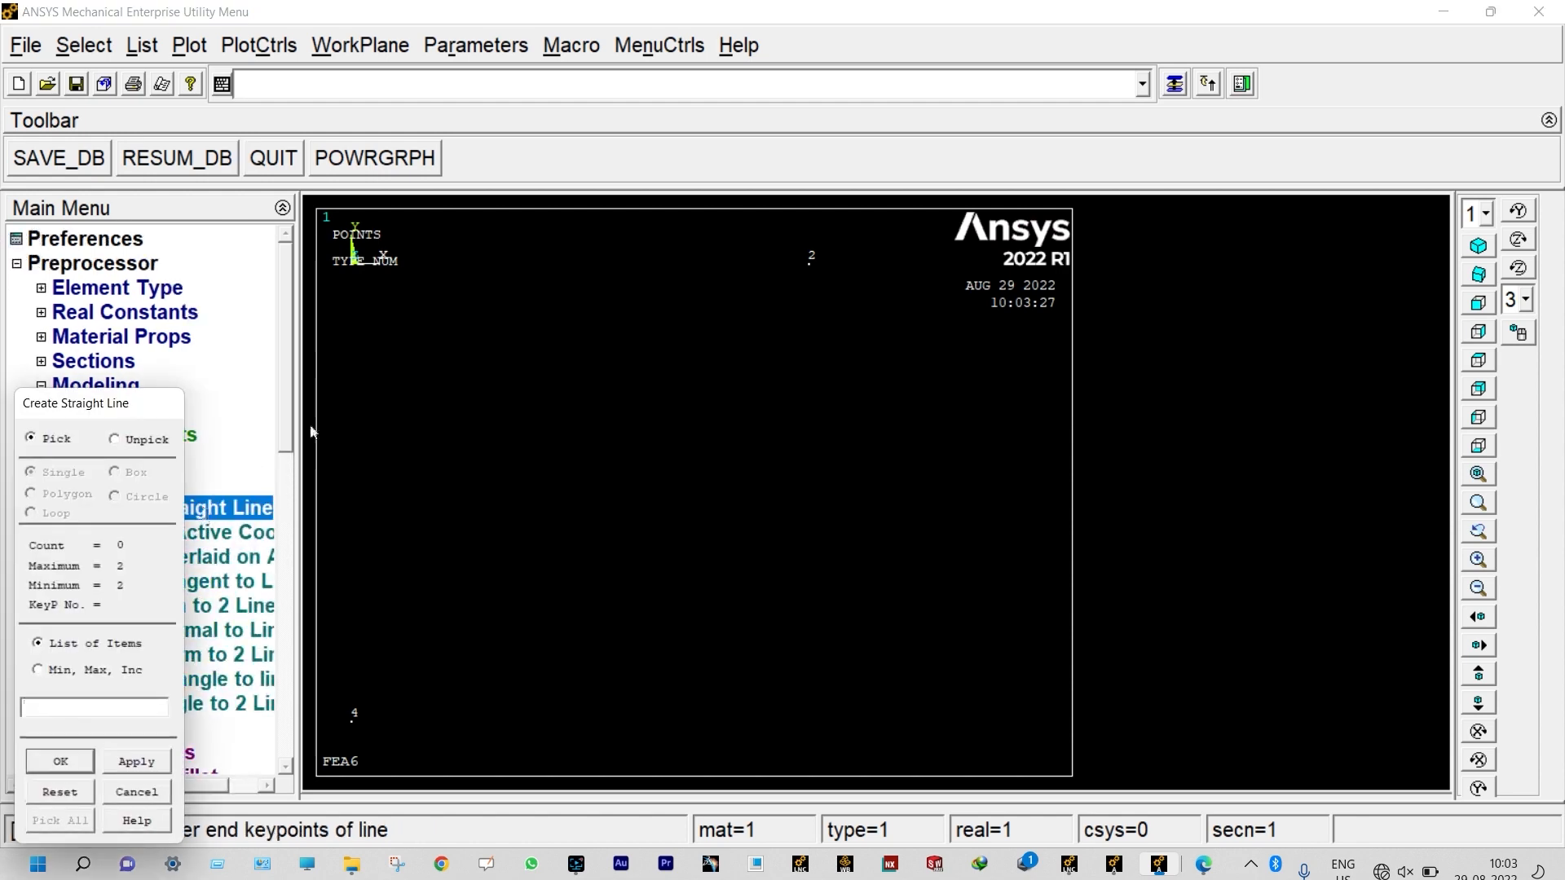
click(349, 290)
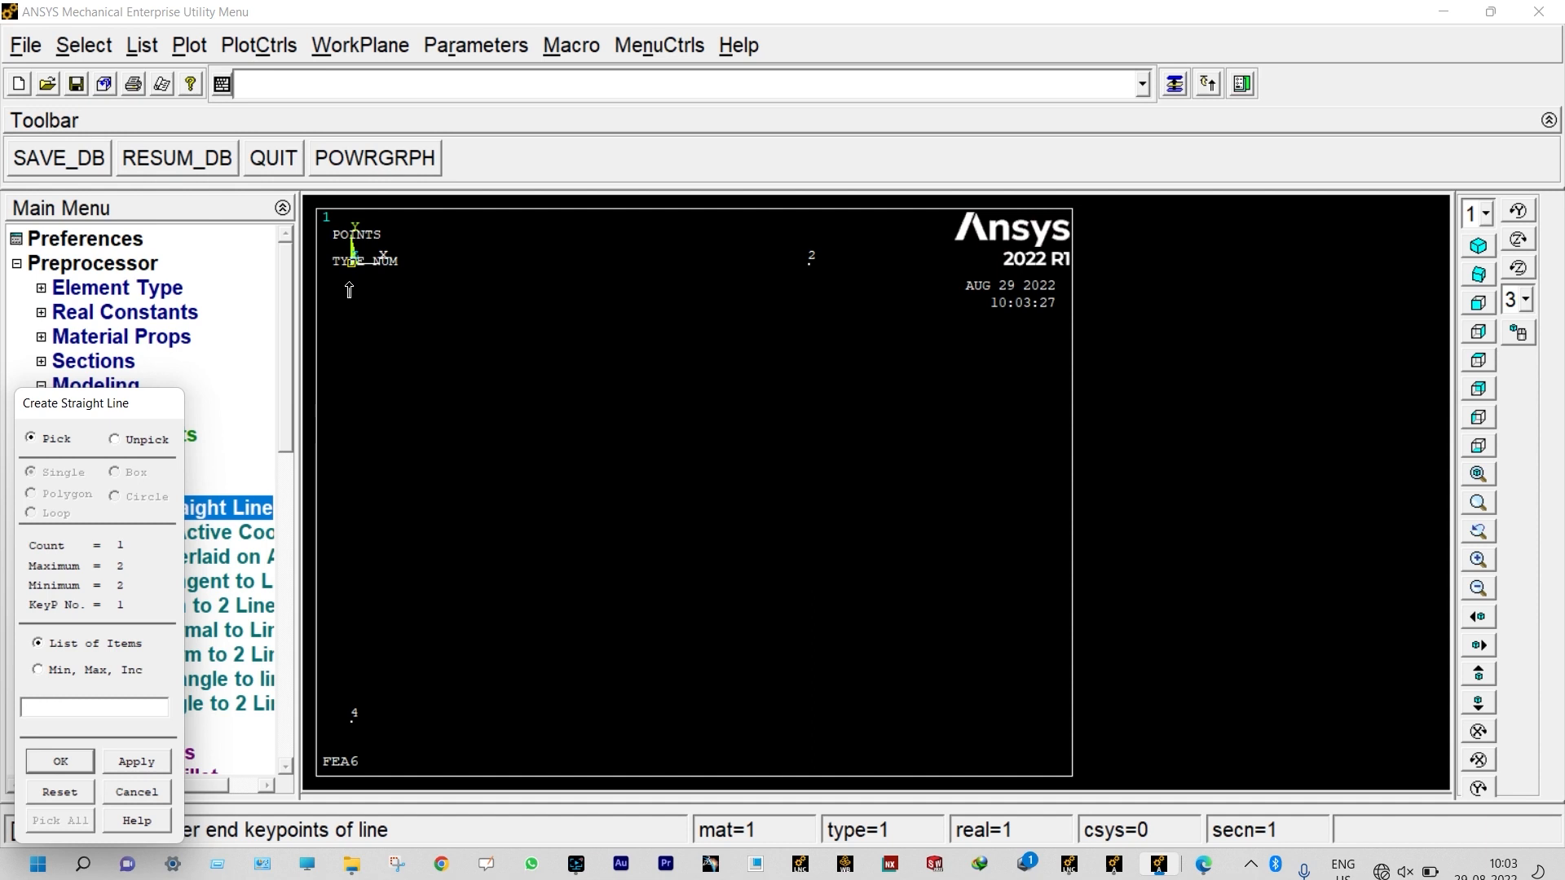
click(803, 274)
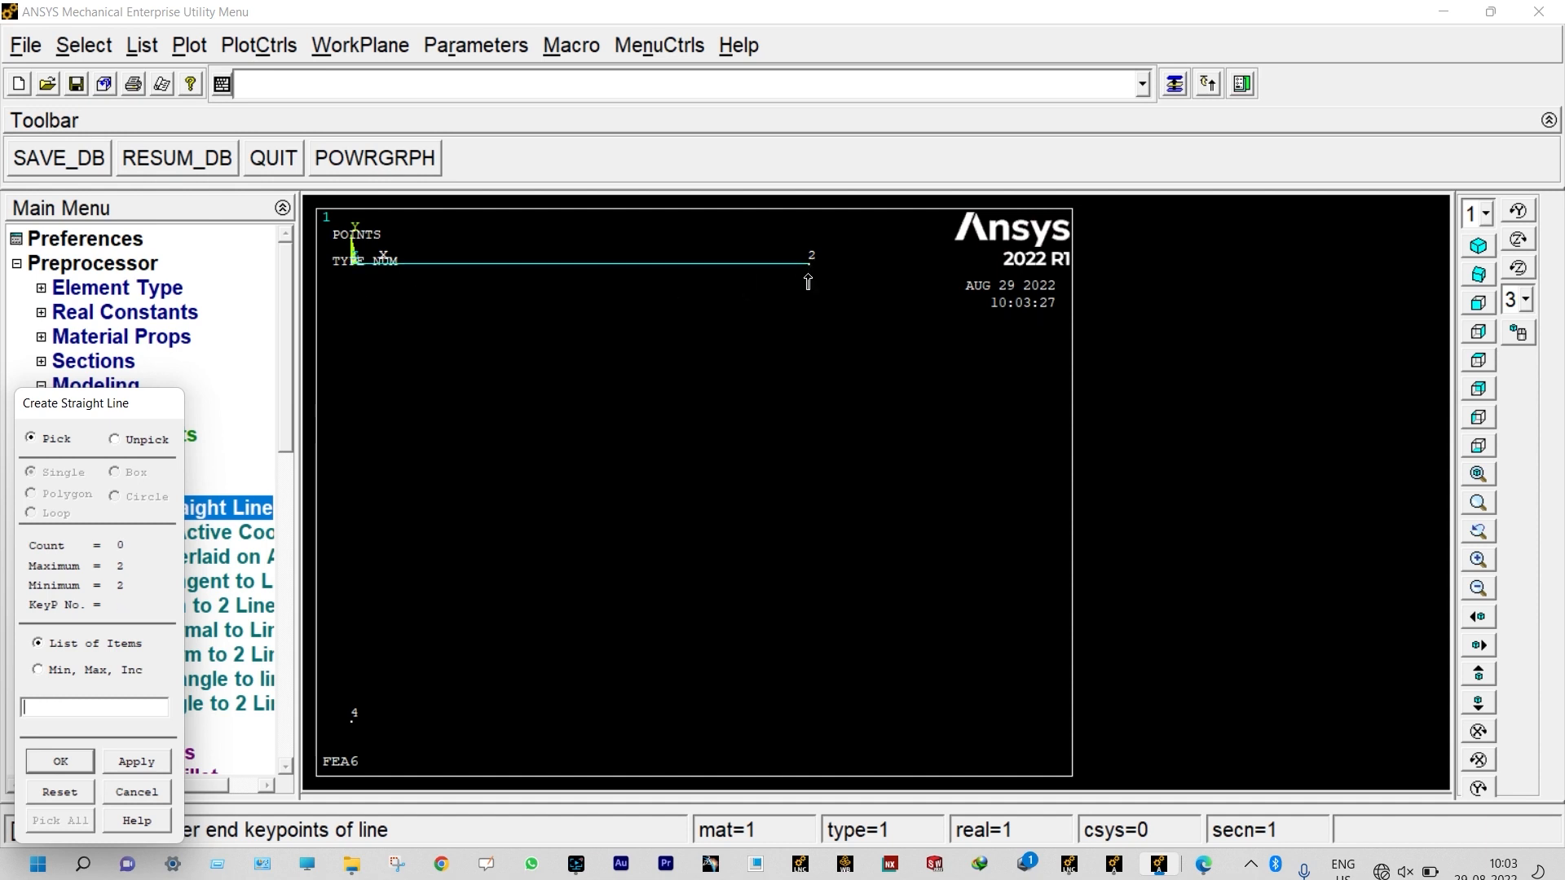
click(808, 282)
click(996, 281)
click(61, 761)
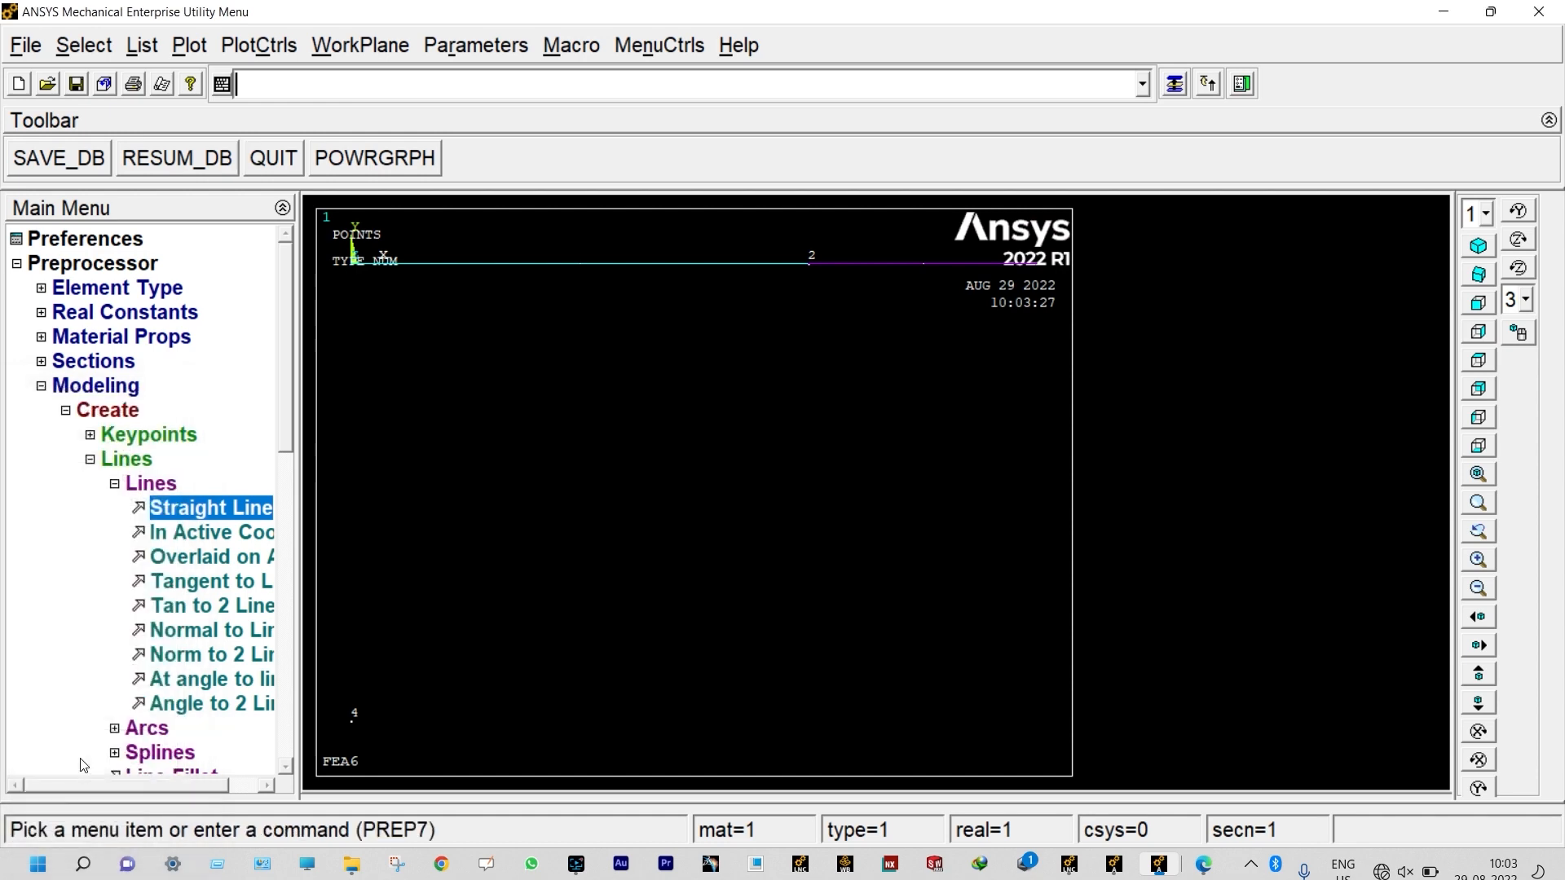
Assign material 1, element type BEAM188 and section 1 to all lines, using keypoint 4 as the orientation keypoint.
click(42, 388)
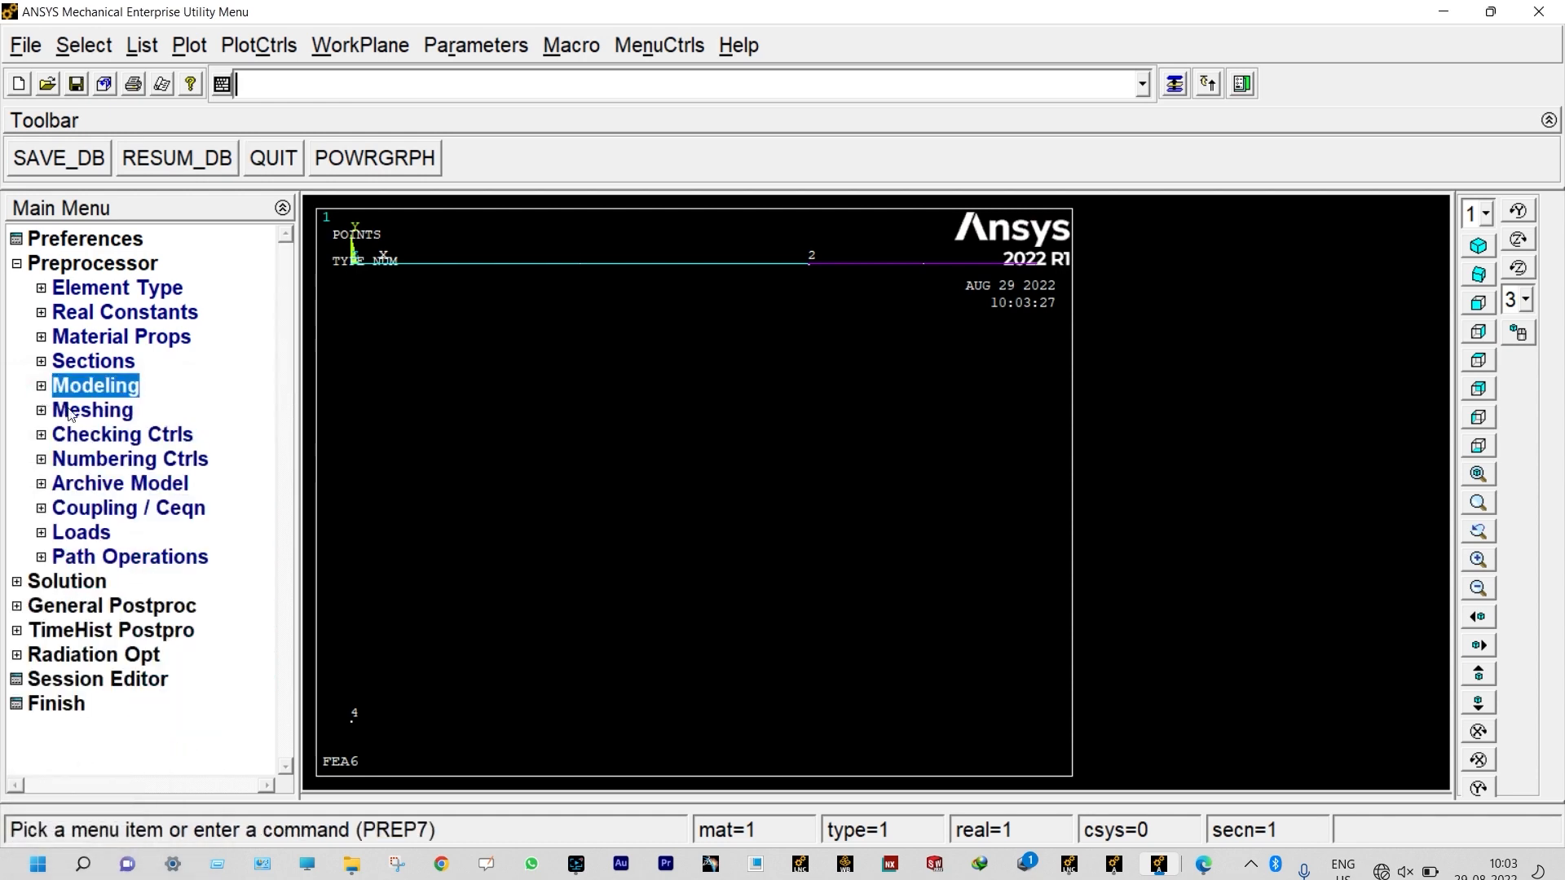
click(69, 412)
click(98, 437)
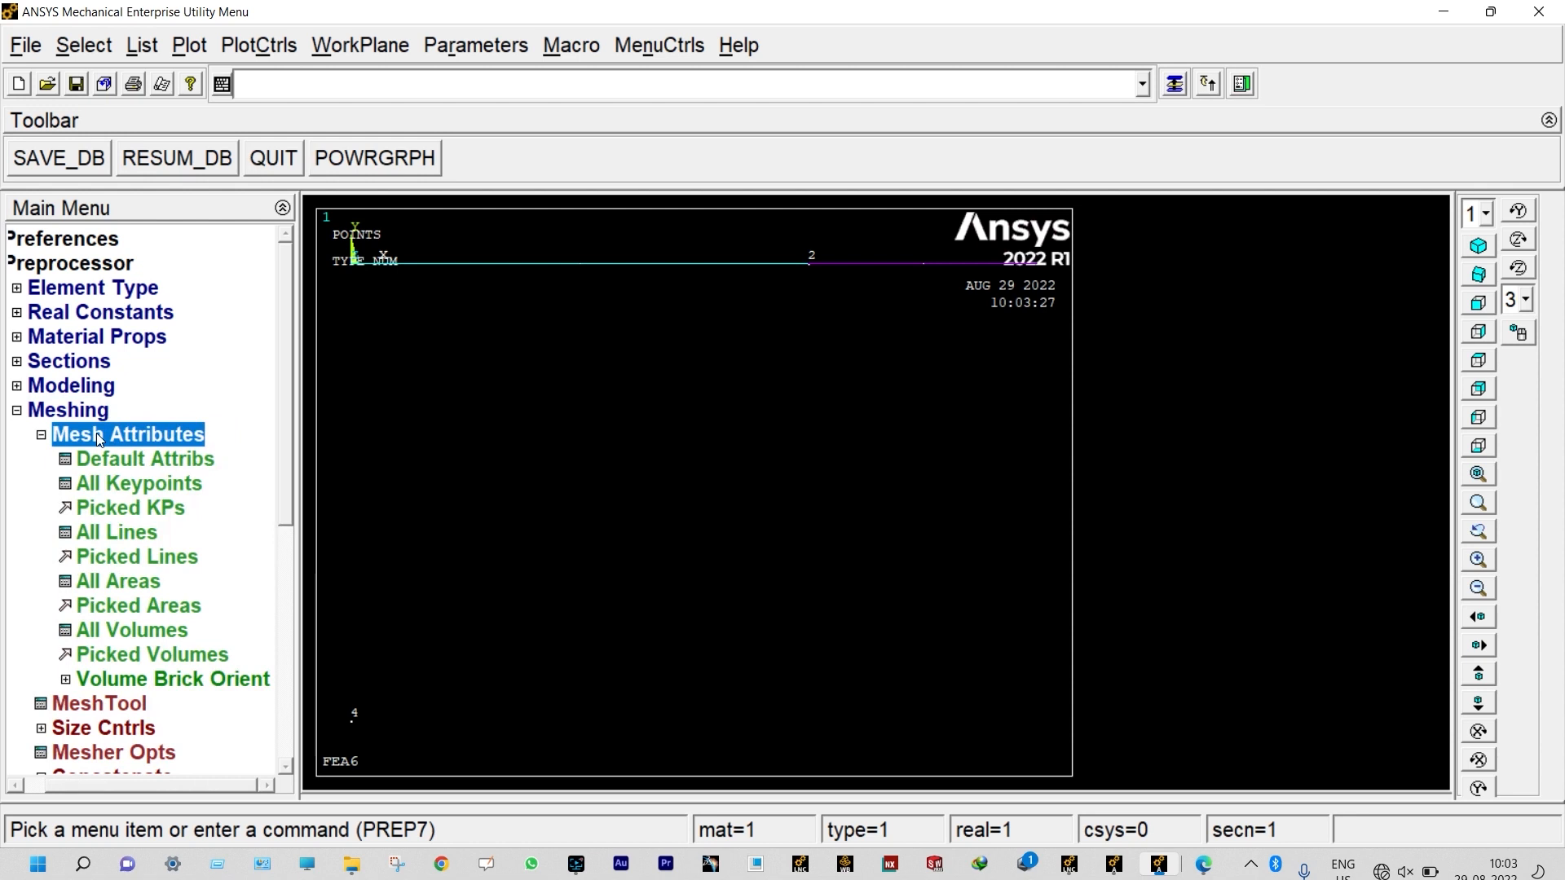
click(121, 535)
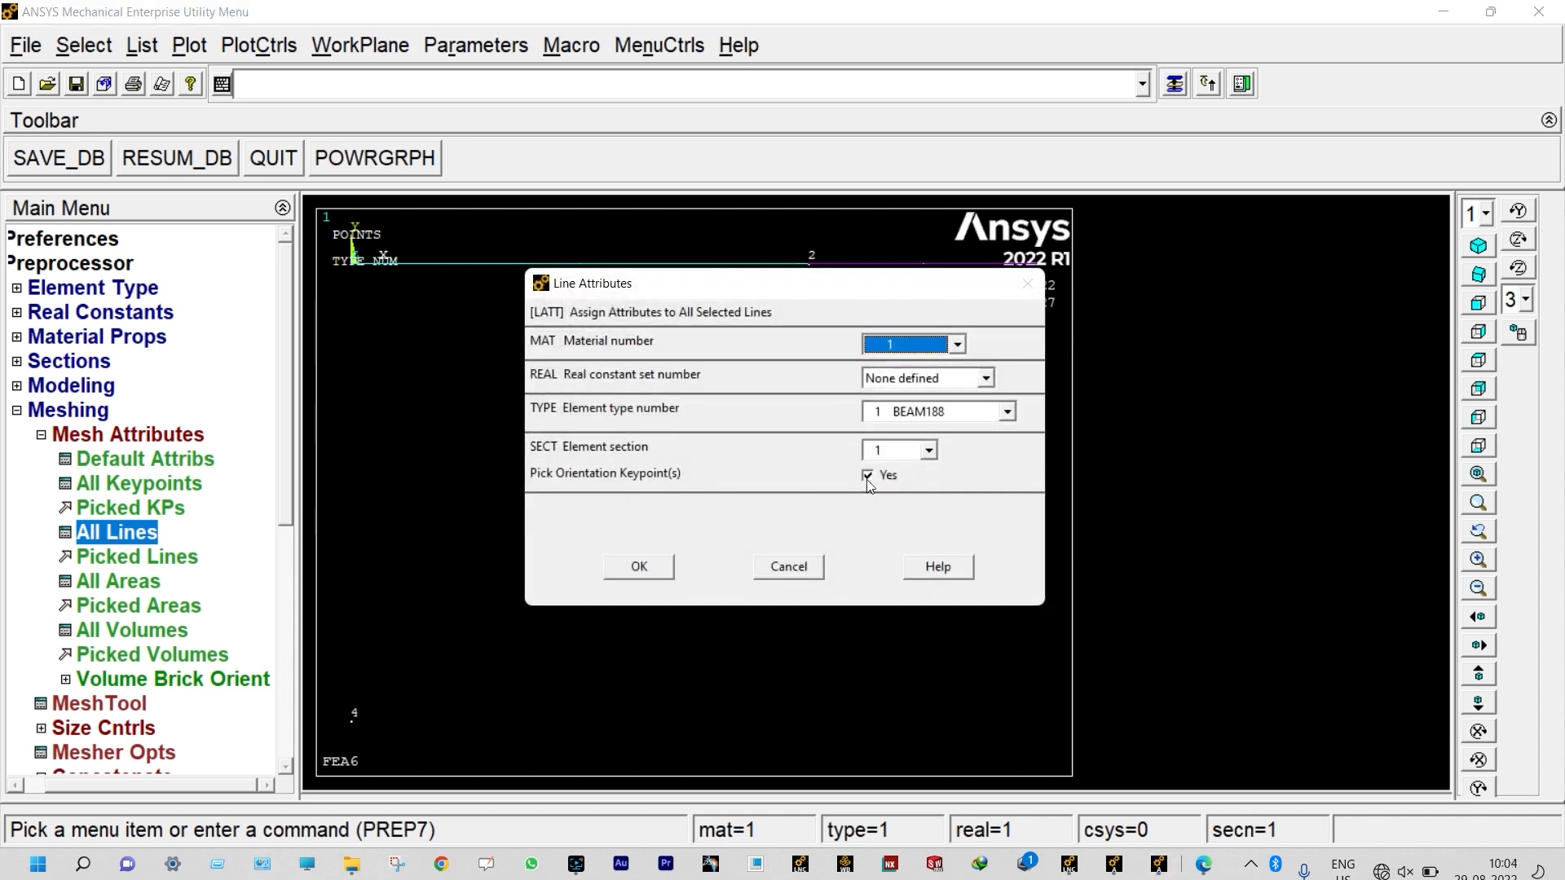
click(672, 563)
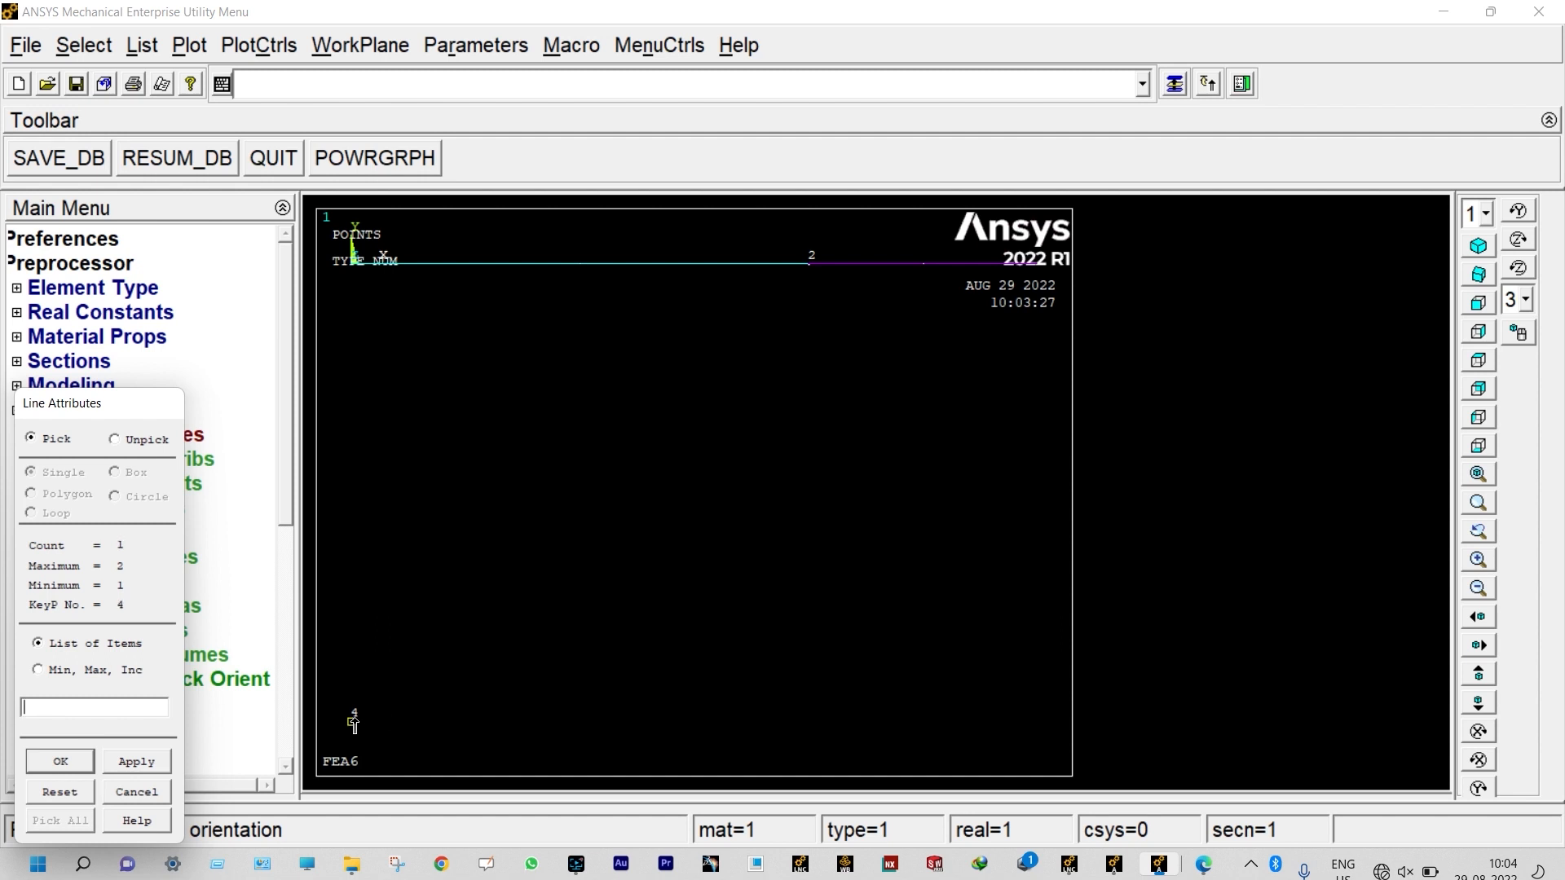
click(81, 763)
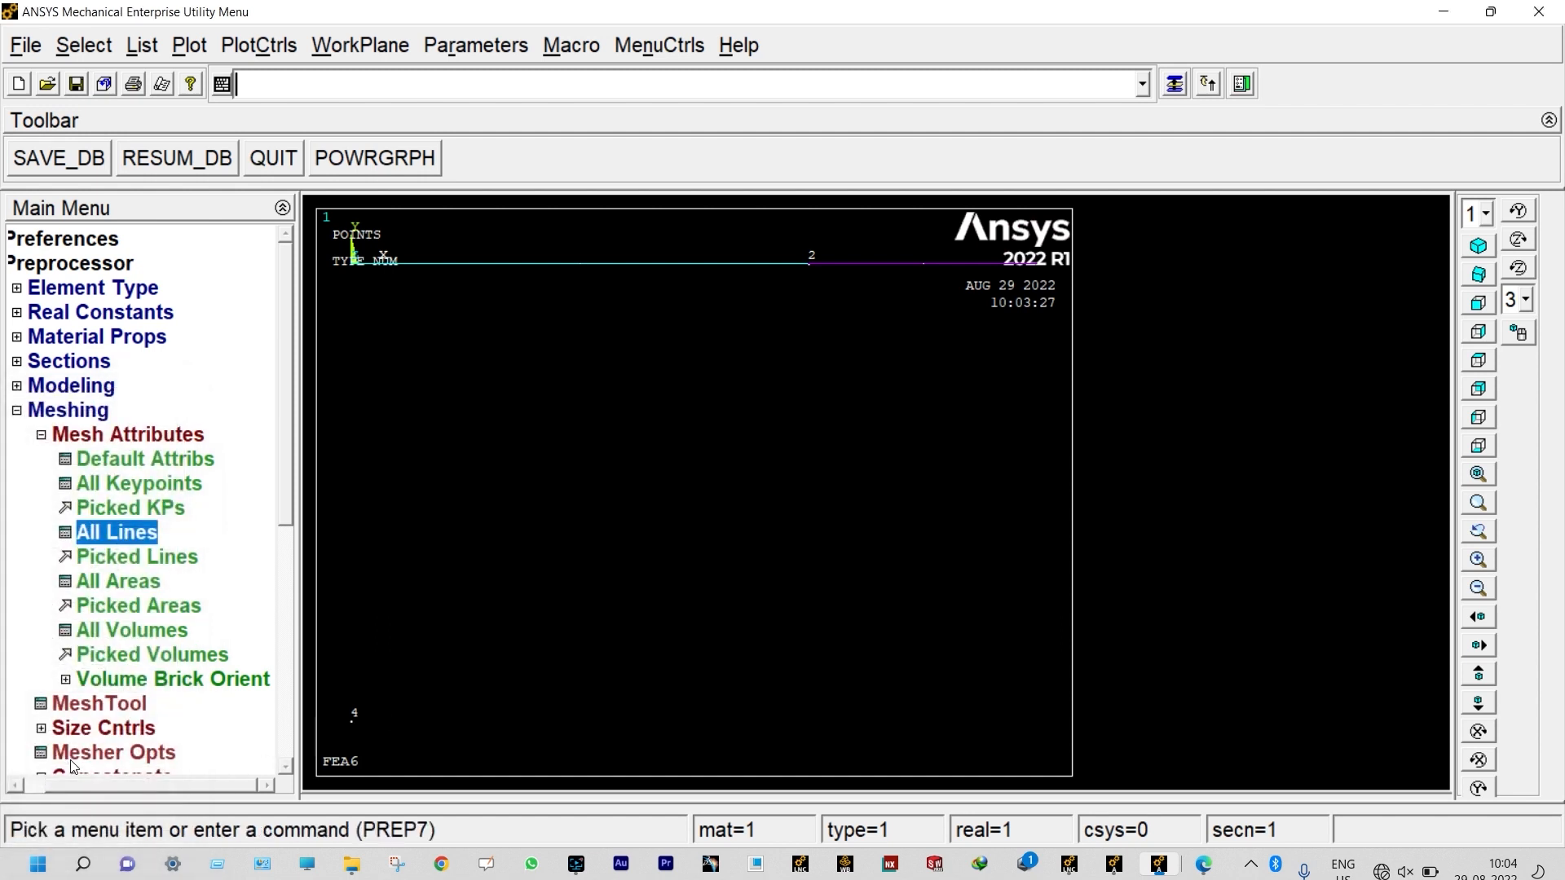
Set the manual mesh size on all lines to 10 element divisions.
click(115, 730)
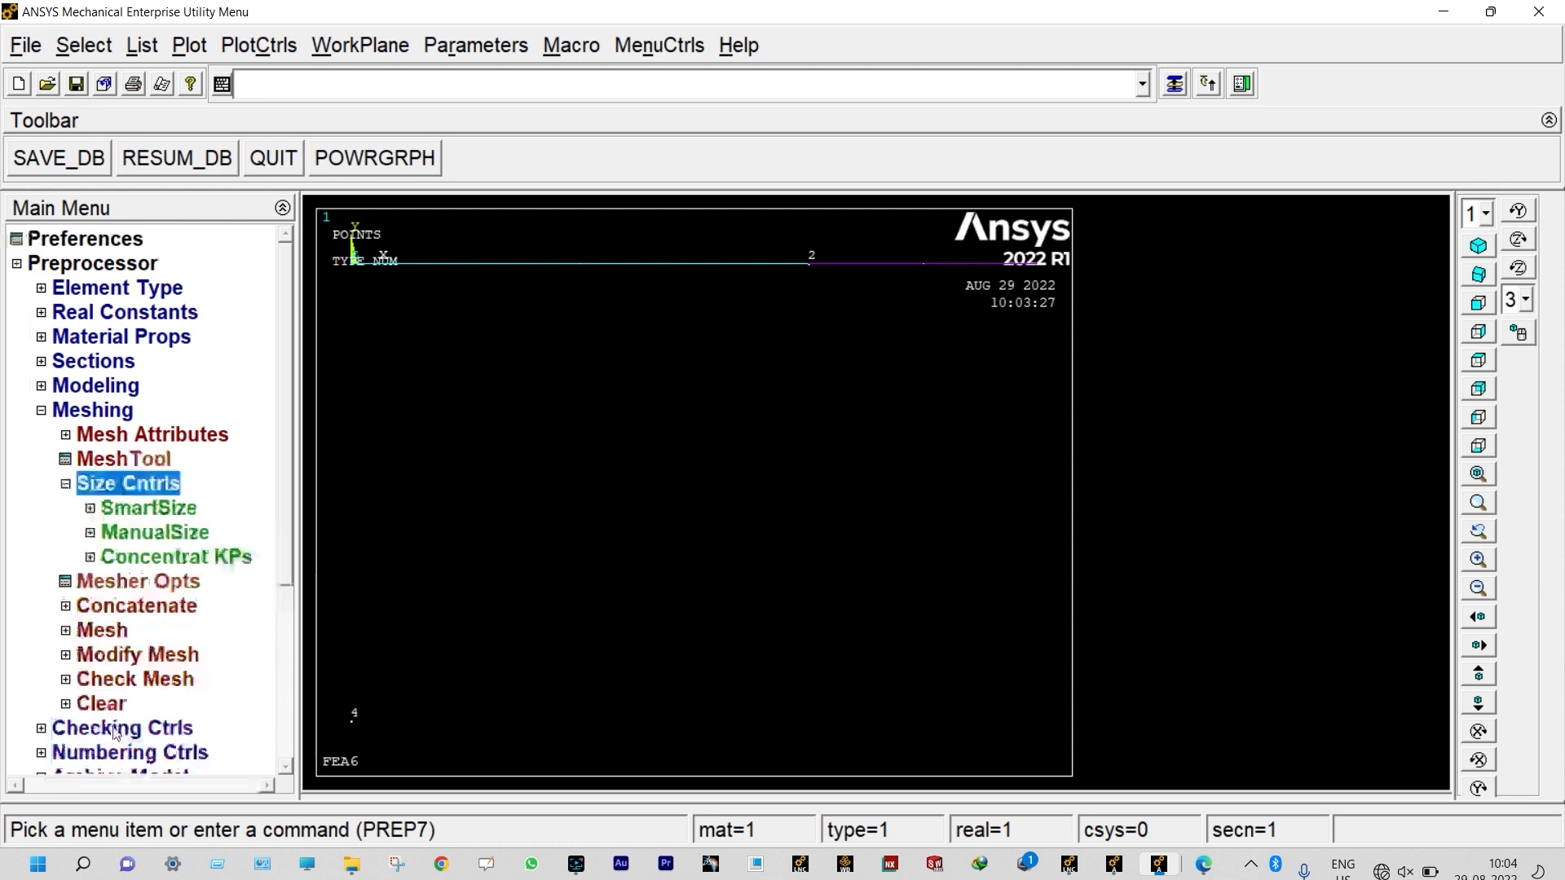
click(126, 531)
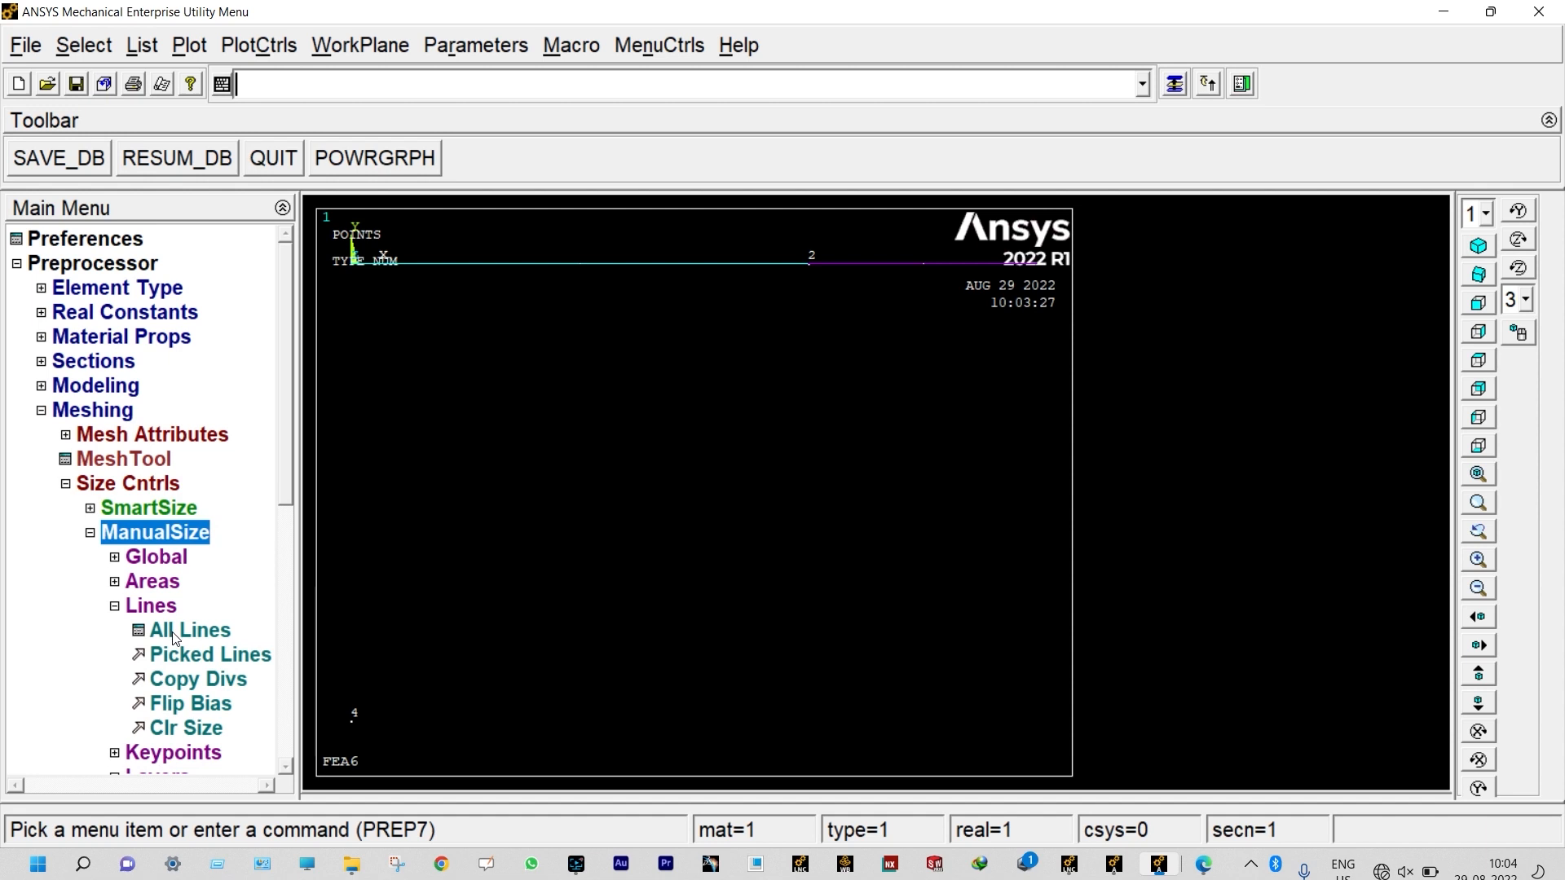
click(173, 634)
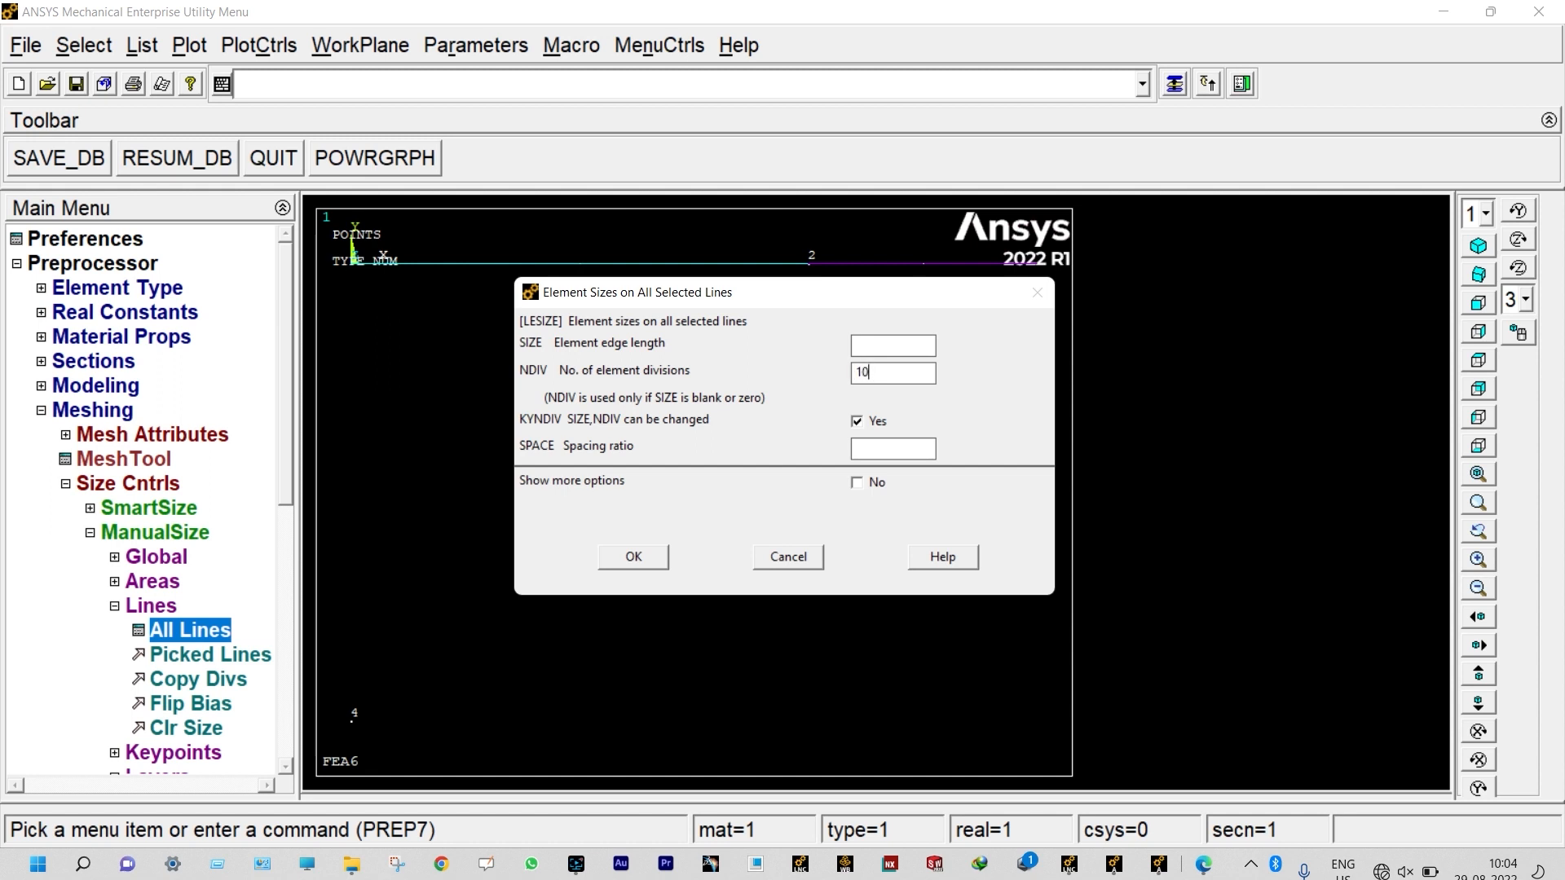
click(656, 554)
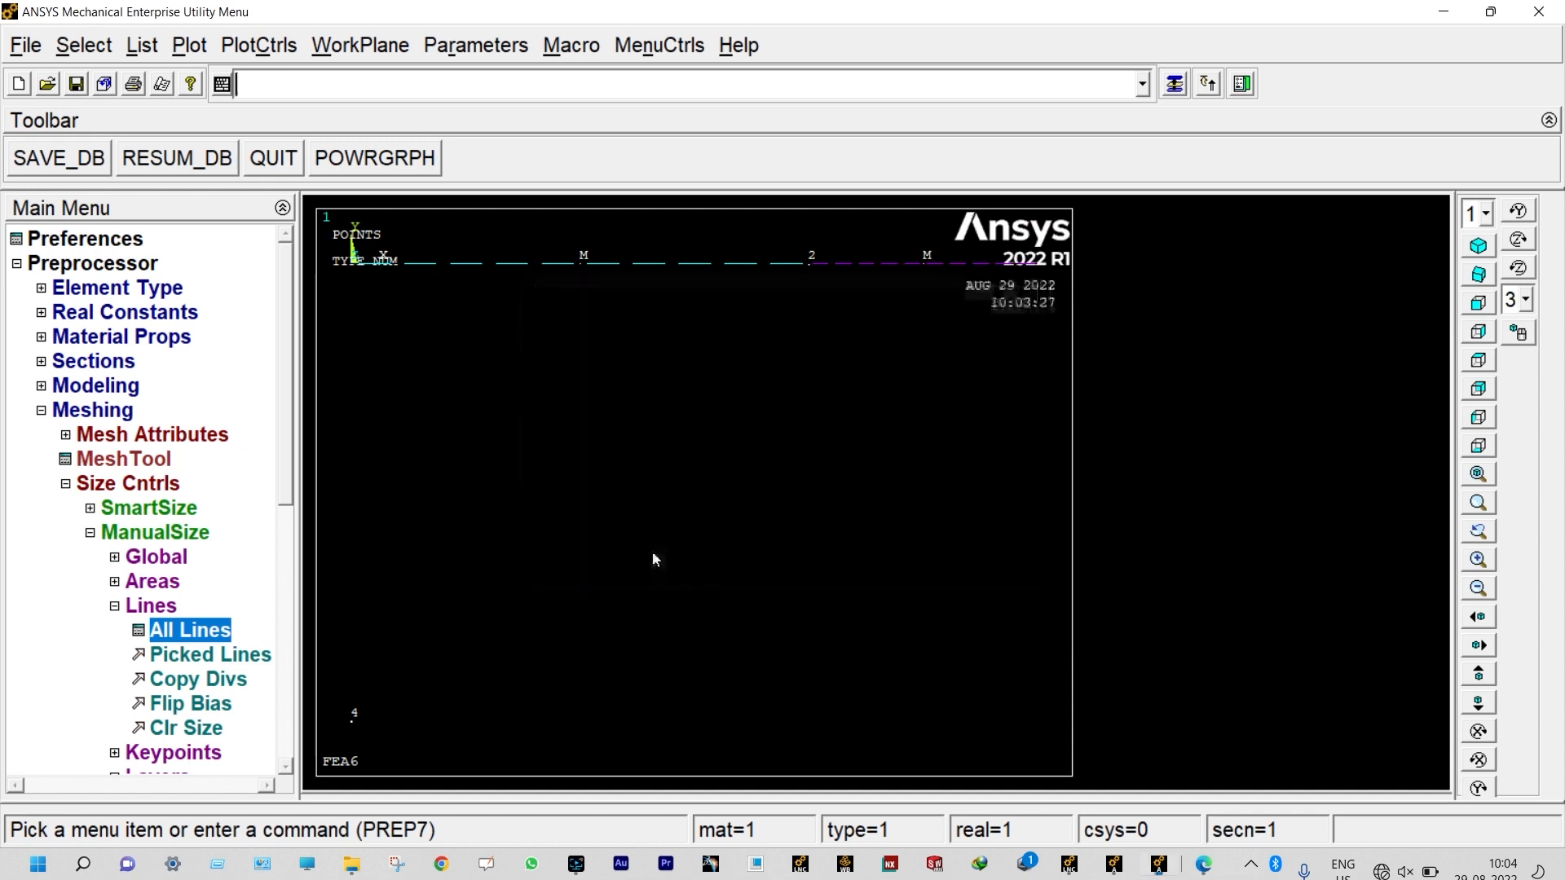
Mesh all lines with beam elements.
click(114, 608)
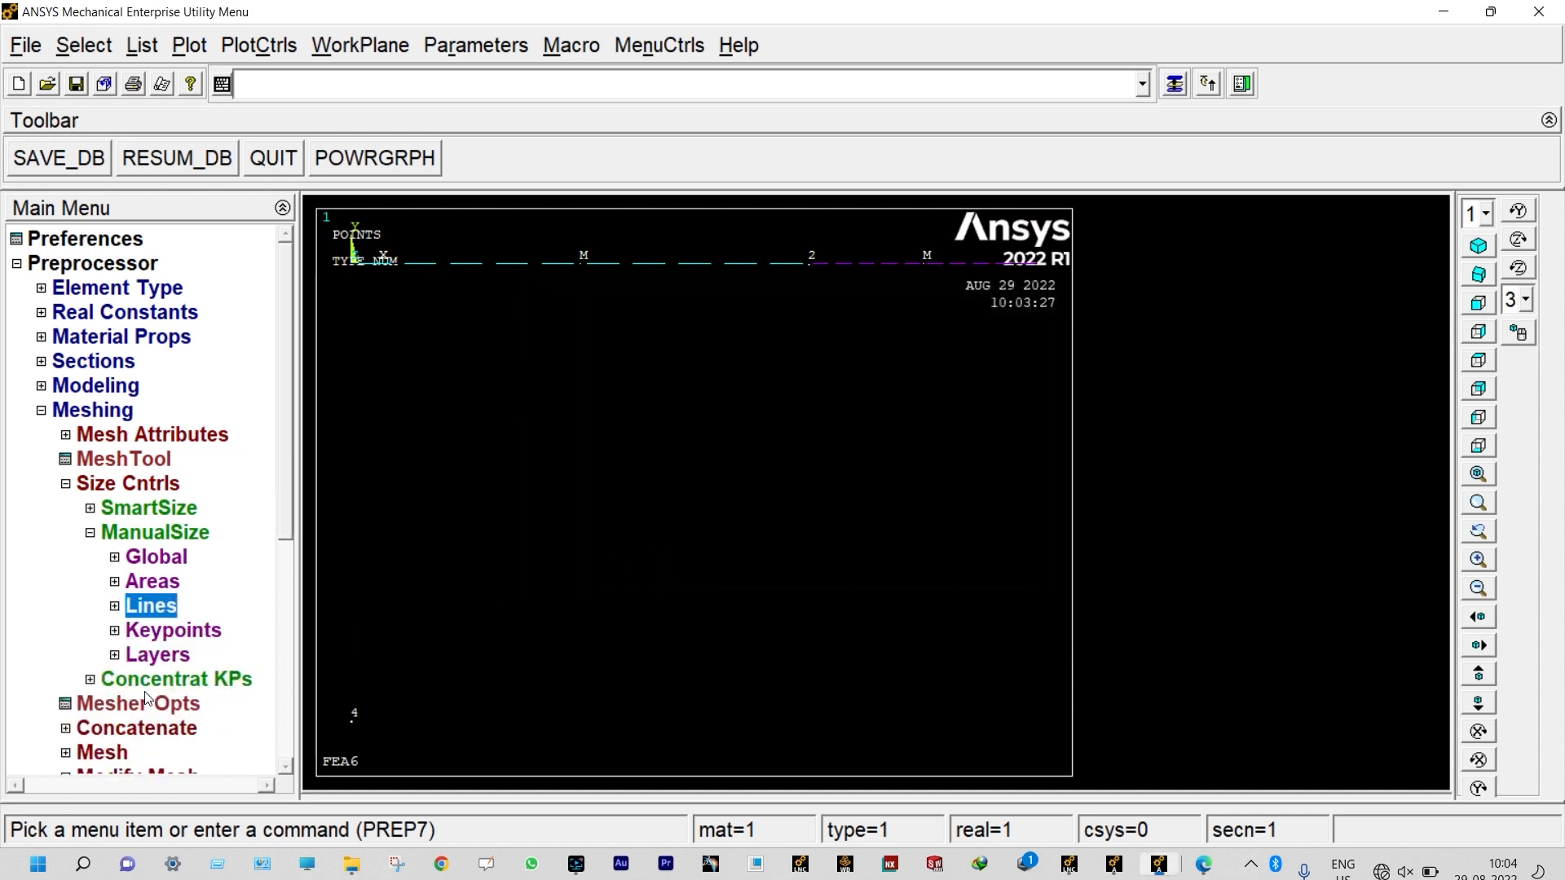
click(116, 752)
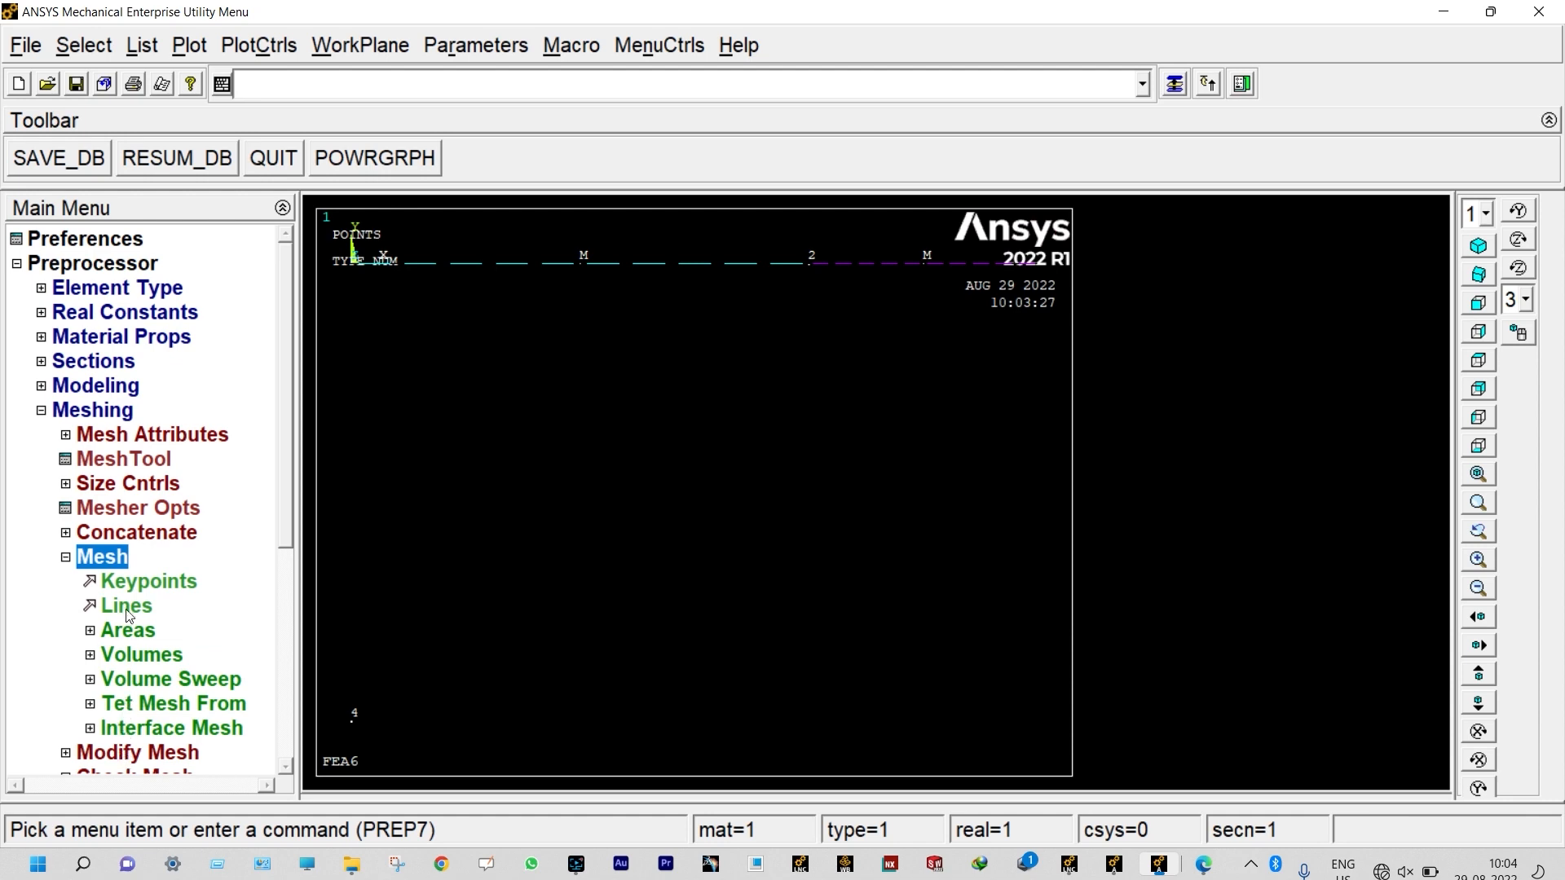
click(130, 606)
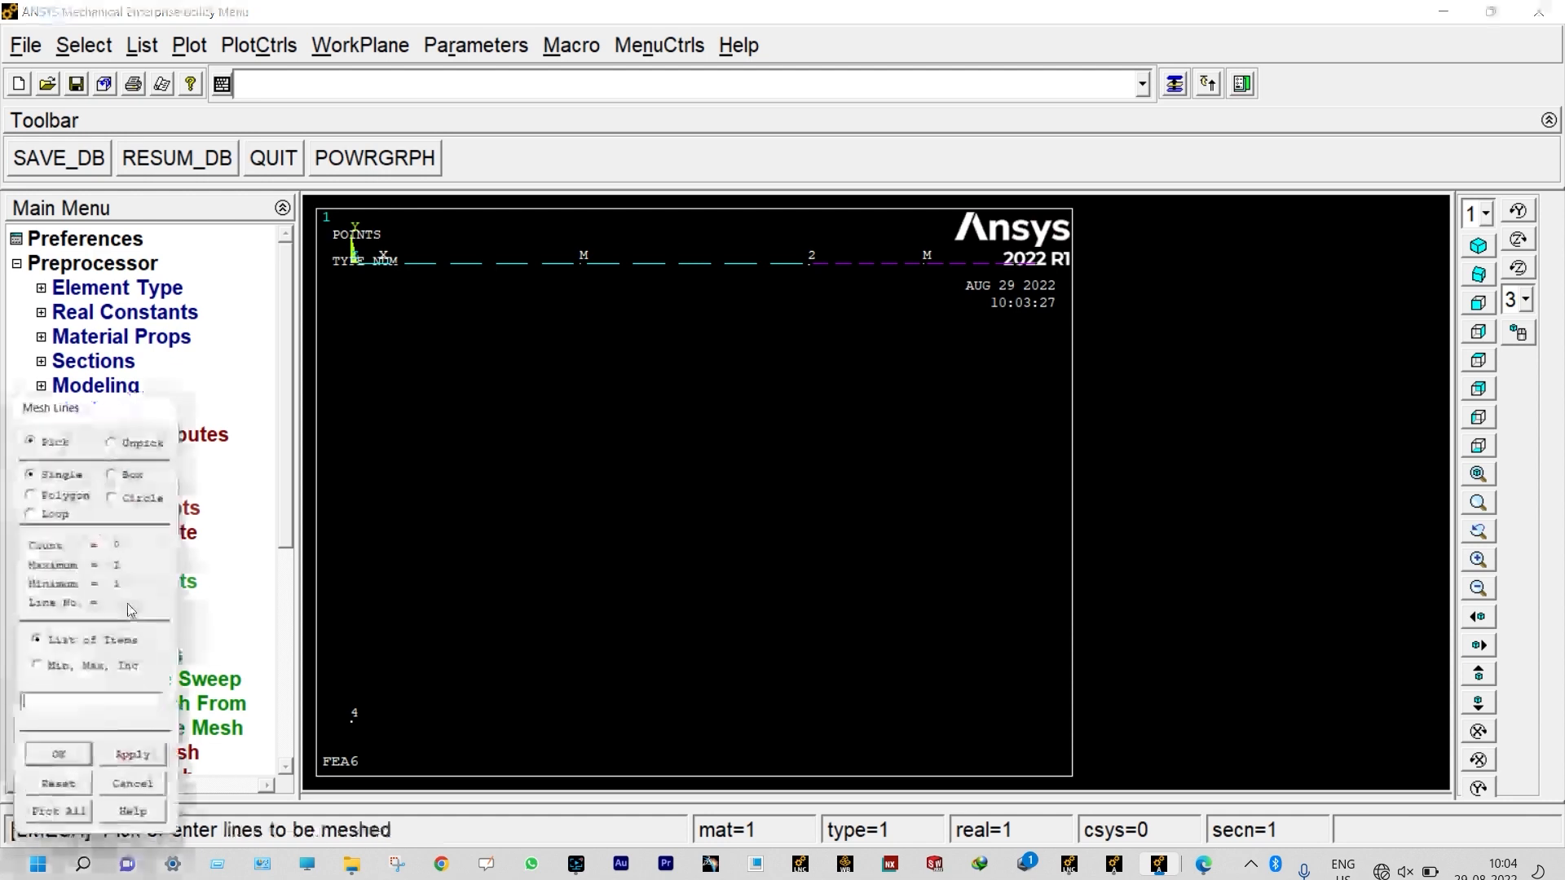
click(71, 821)
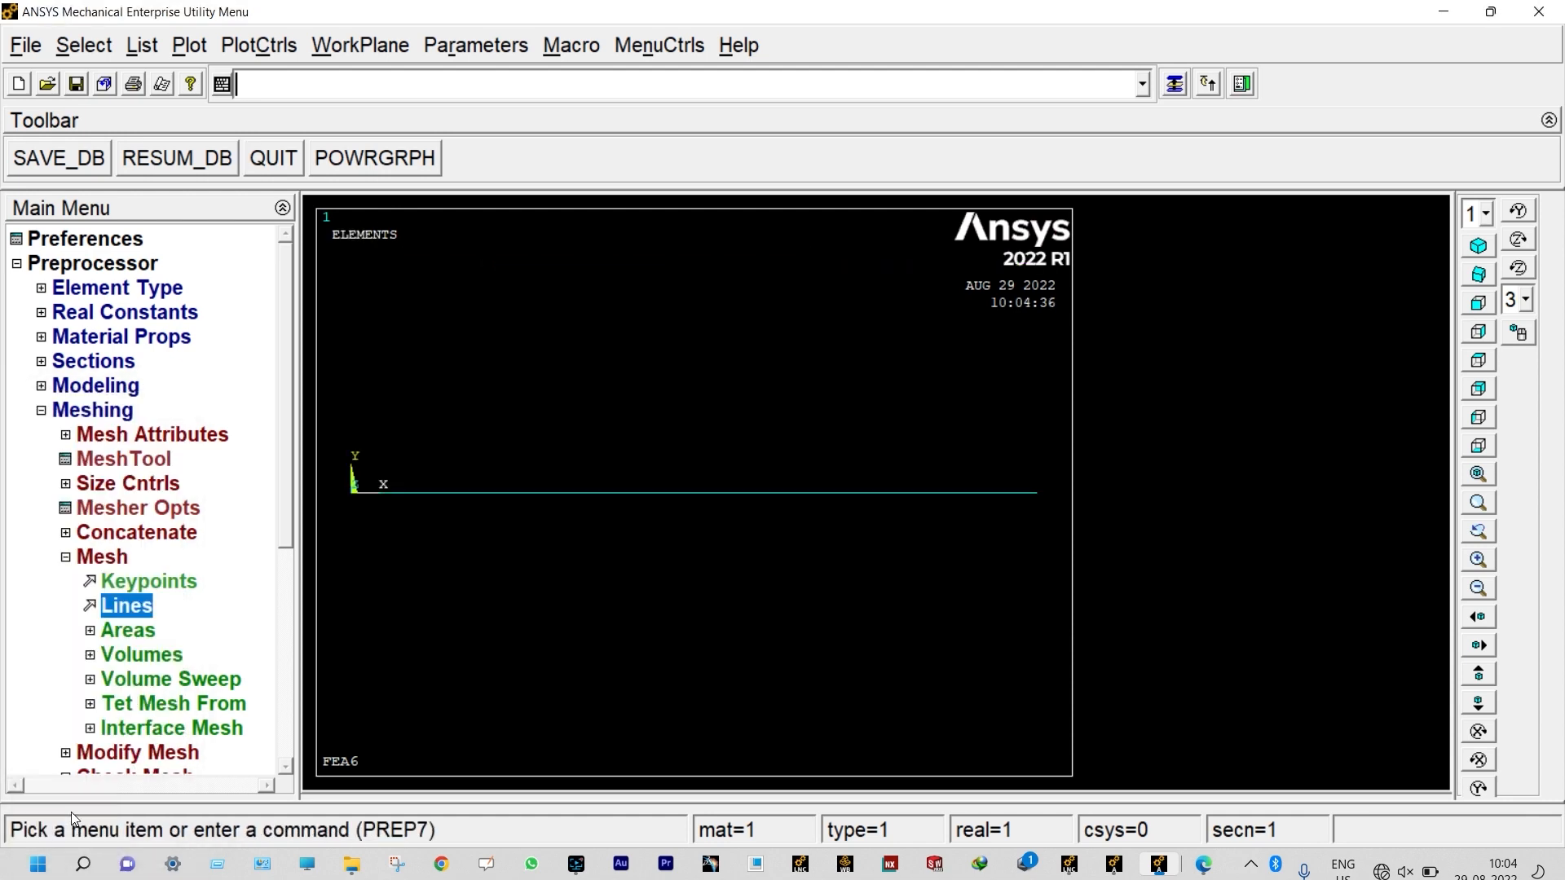
Define a new analysis of type Static.
click(41, 411)
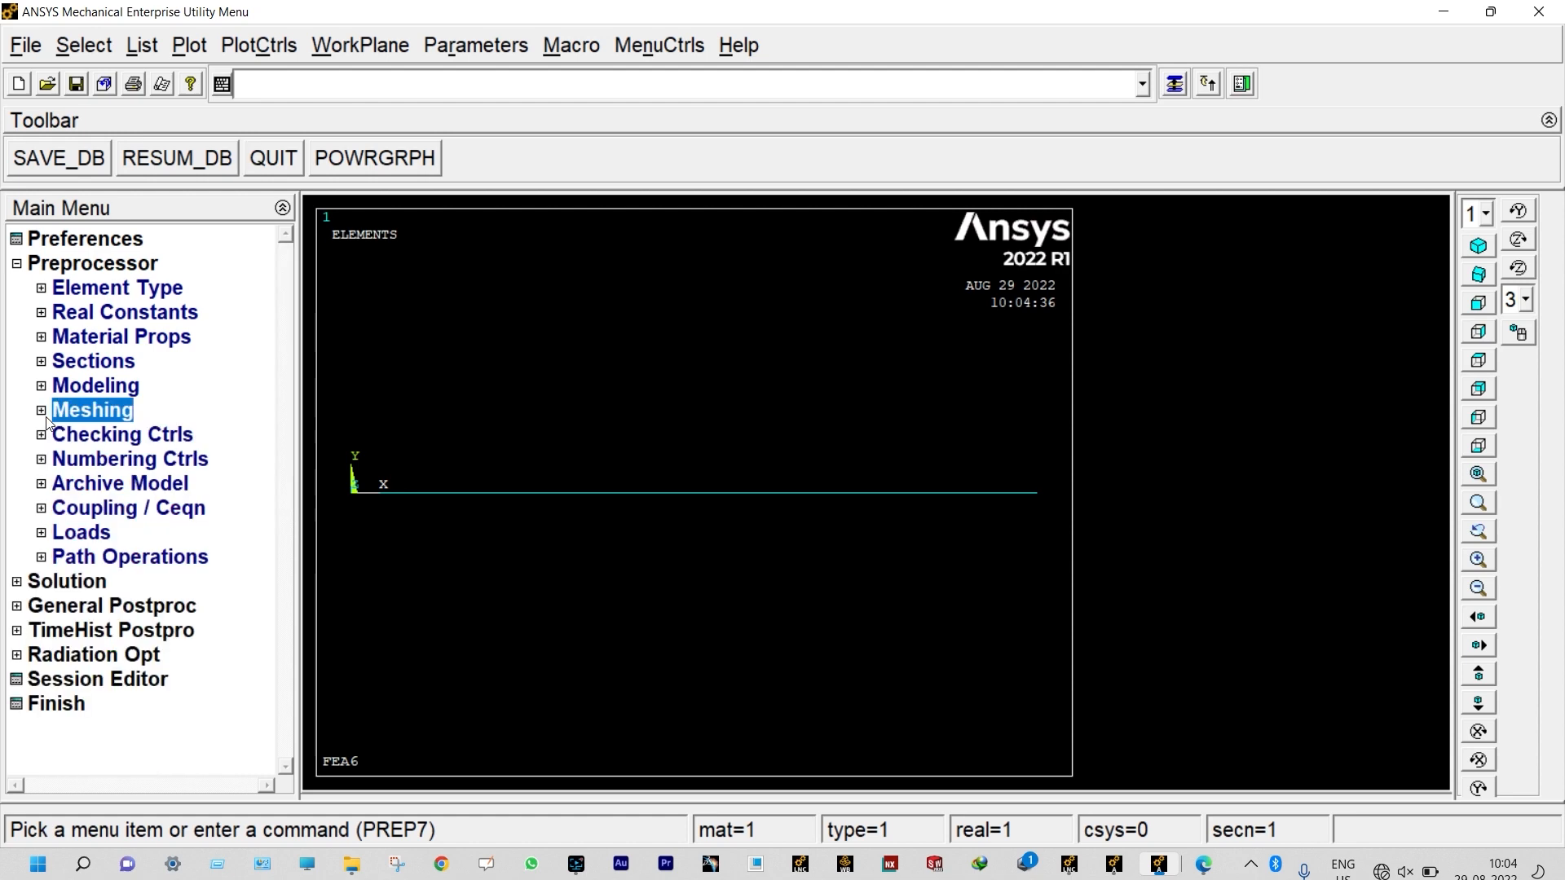
click(91, 535)
click(119, 559)
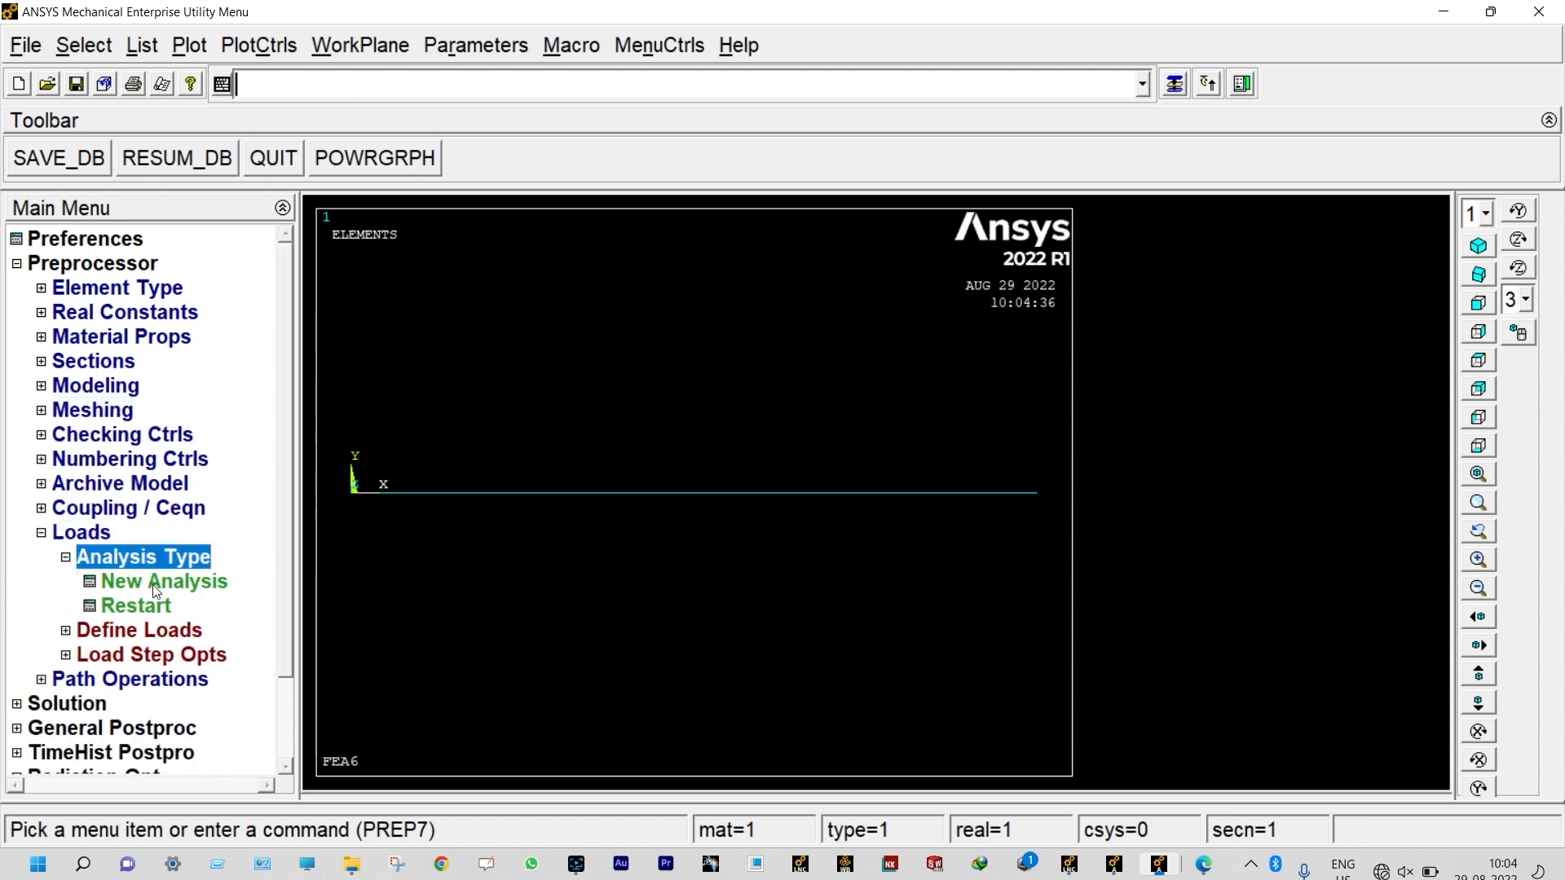
click(156, 584)
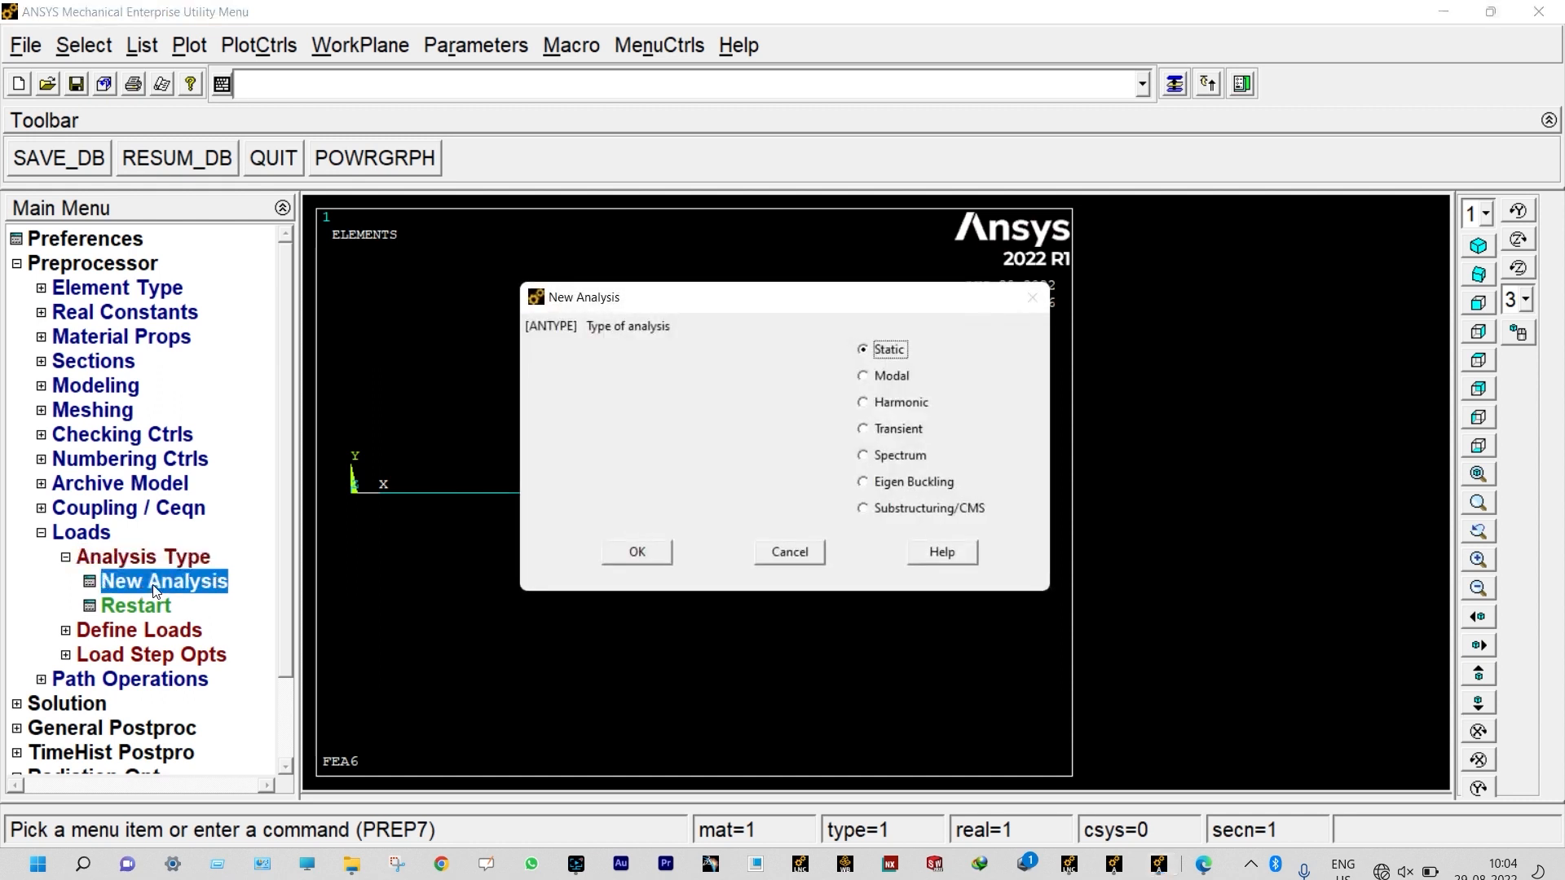
click(640, 554)
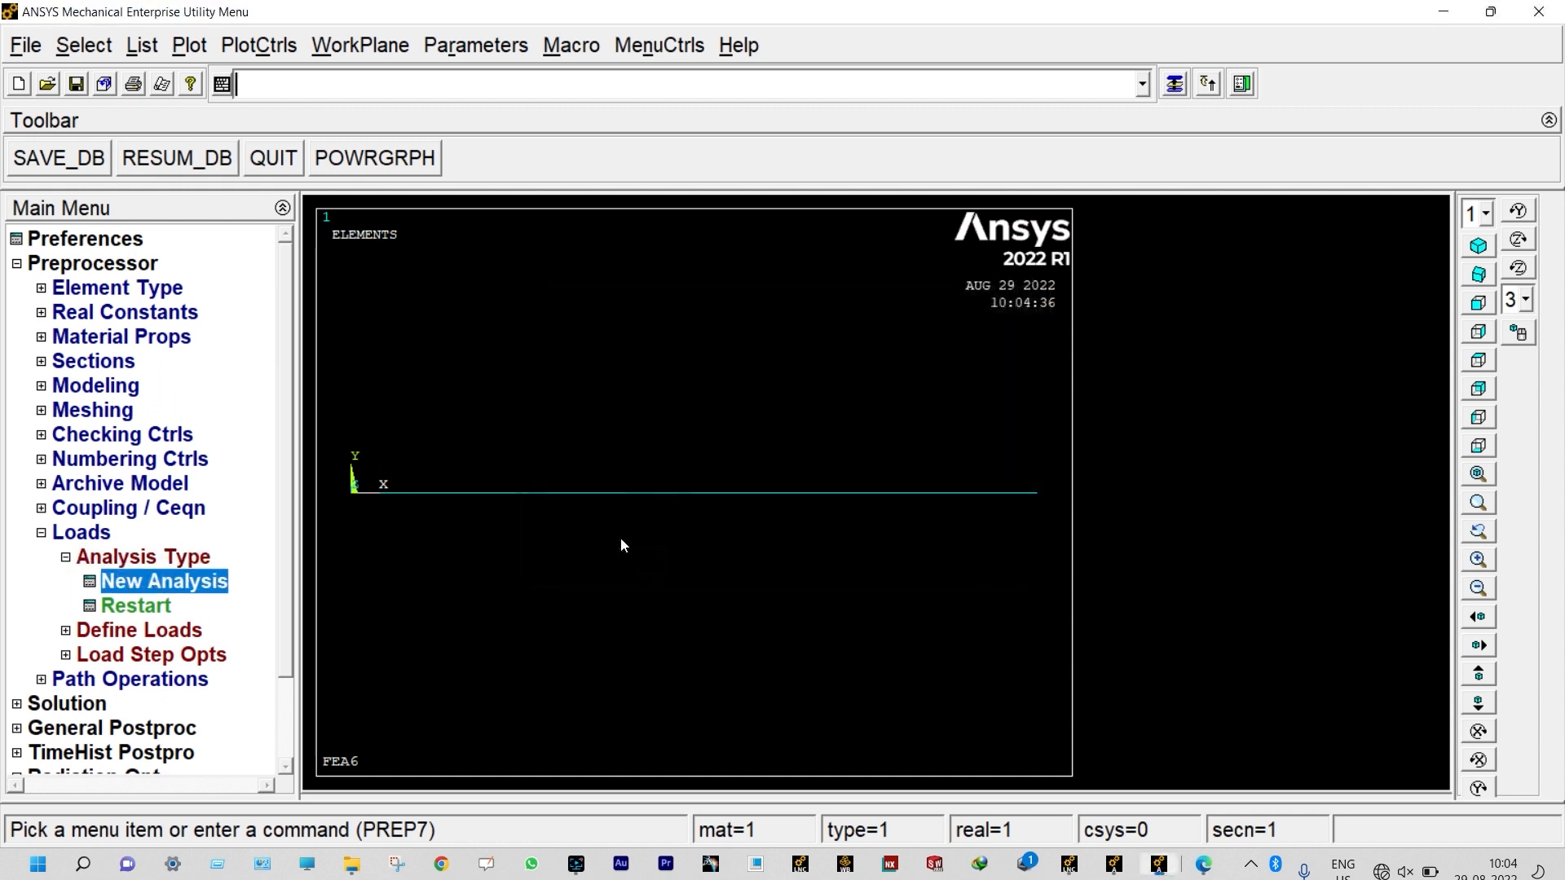
Constrain all degrees of freedom at keypoint 1 at the origin.
click(188, 632)
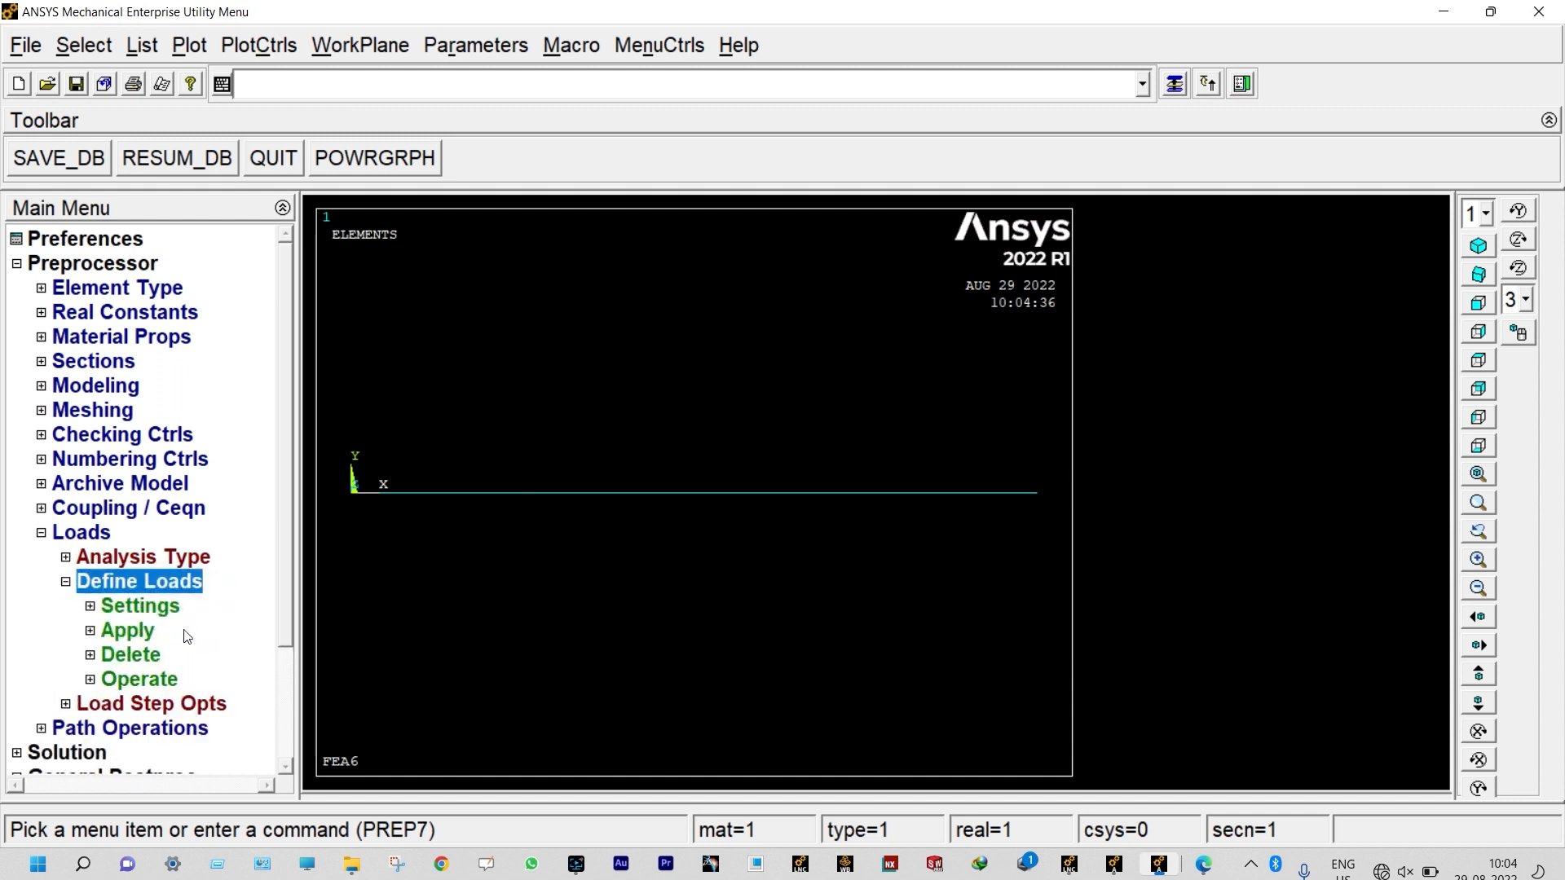
click(142, 631)
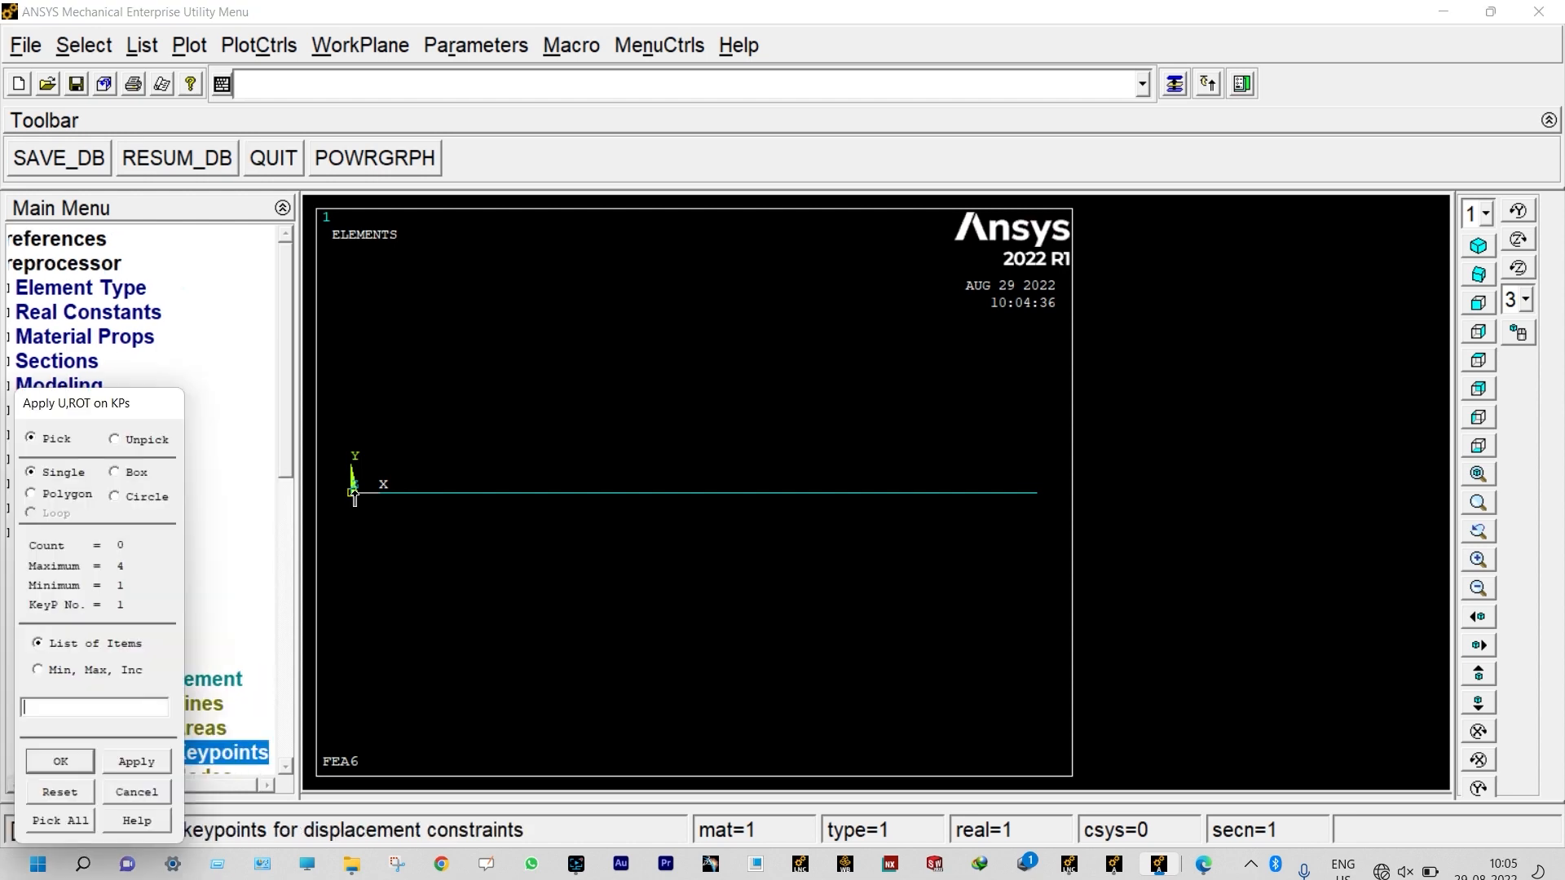
click(354, 491)
click(65, 767)
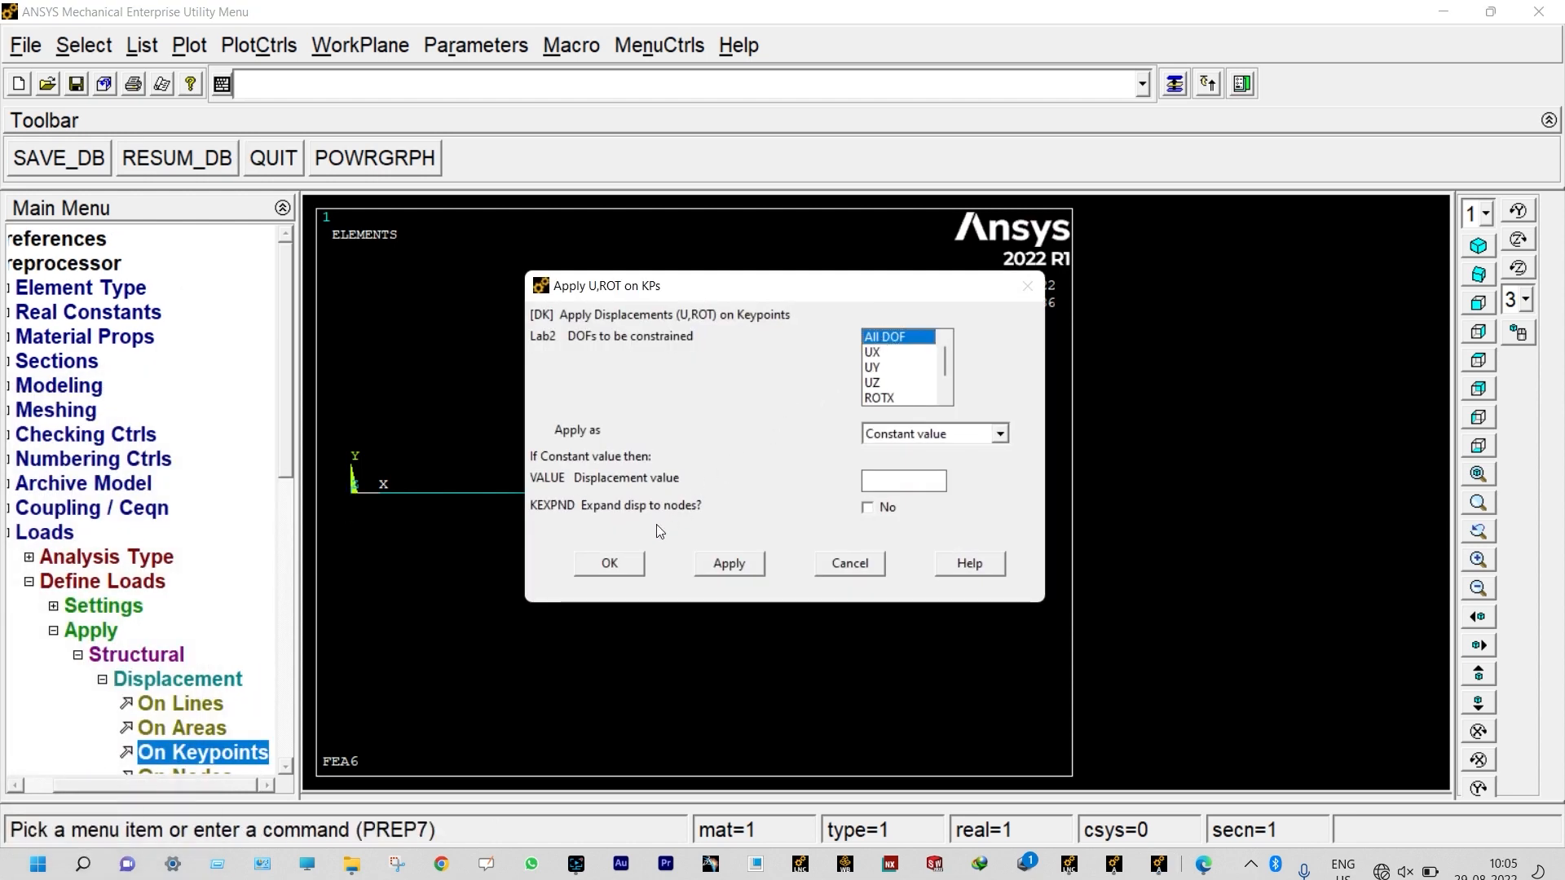
click(618, 563)
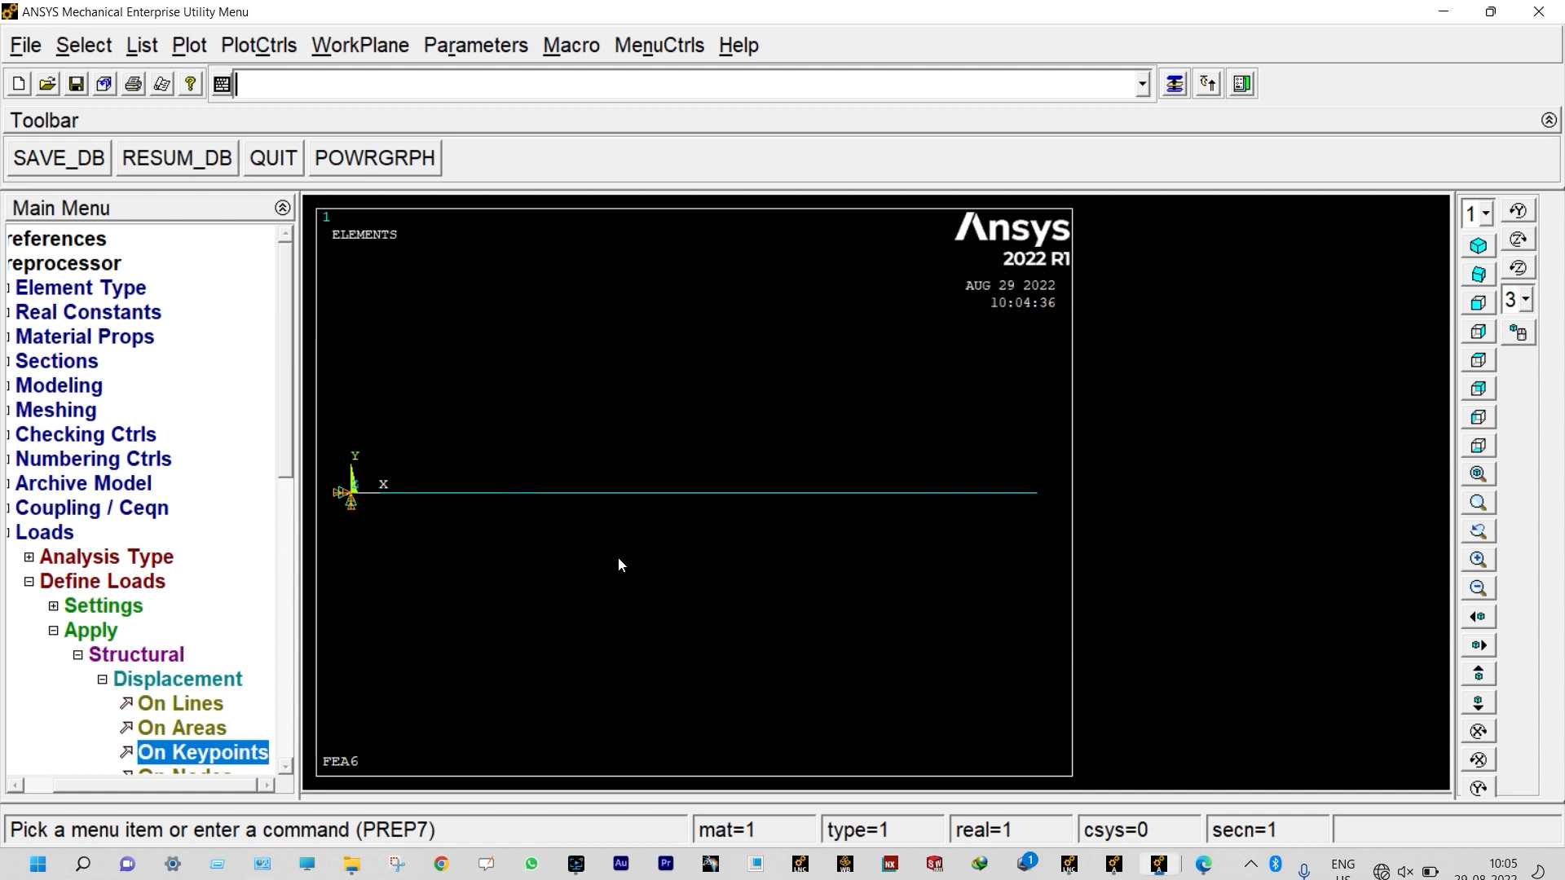
Plot the lines and apply a uniform beam pressure of -1000 with load key 1 to the elements between keypoints 1 and 2.
click(190, 47)
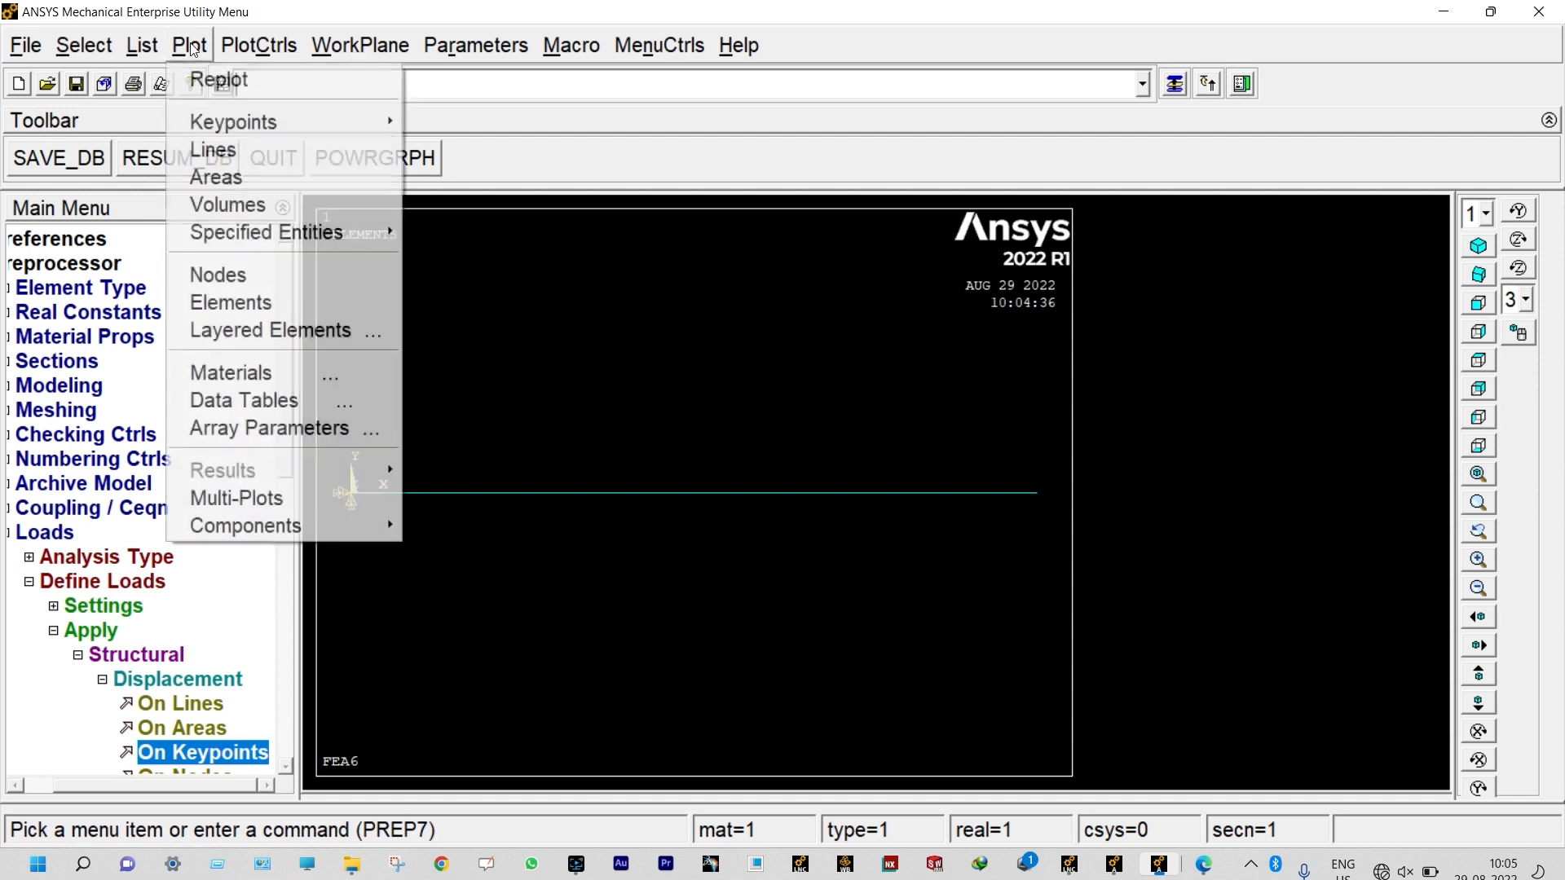
click(223, 150)
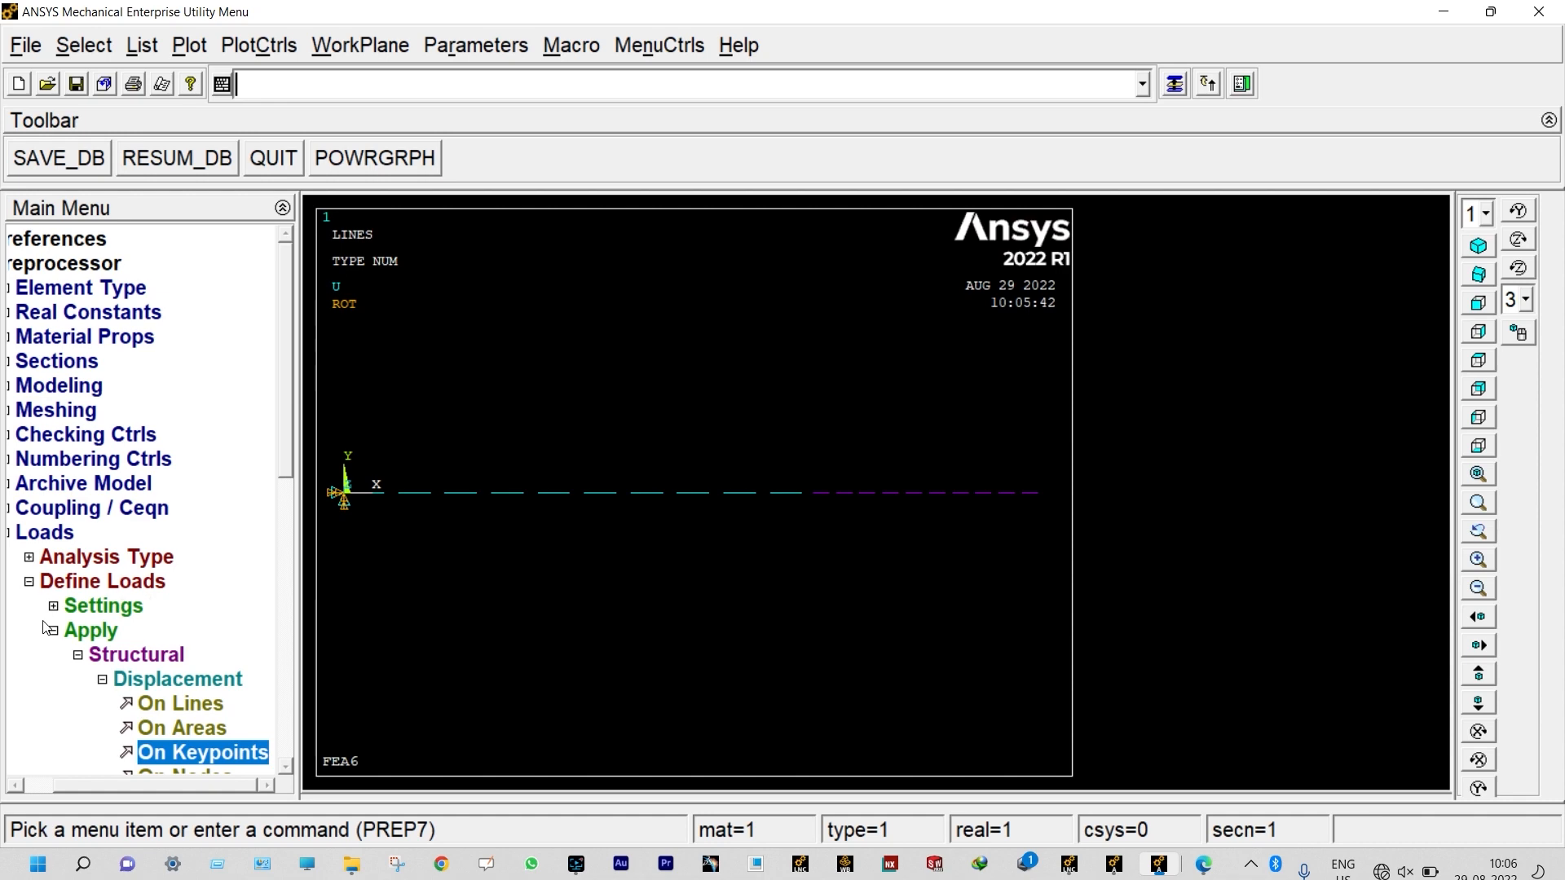
click(77, 656)
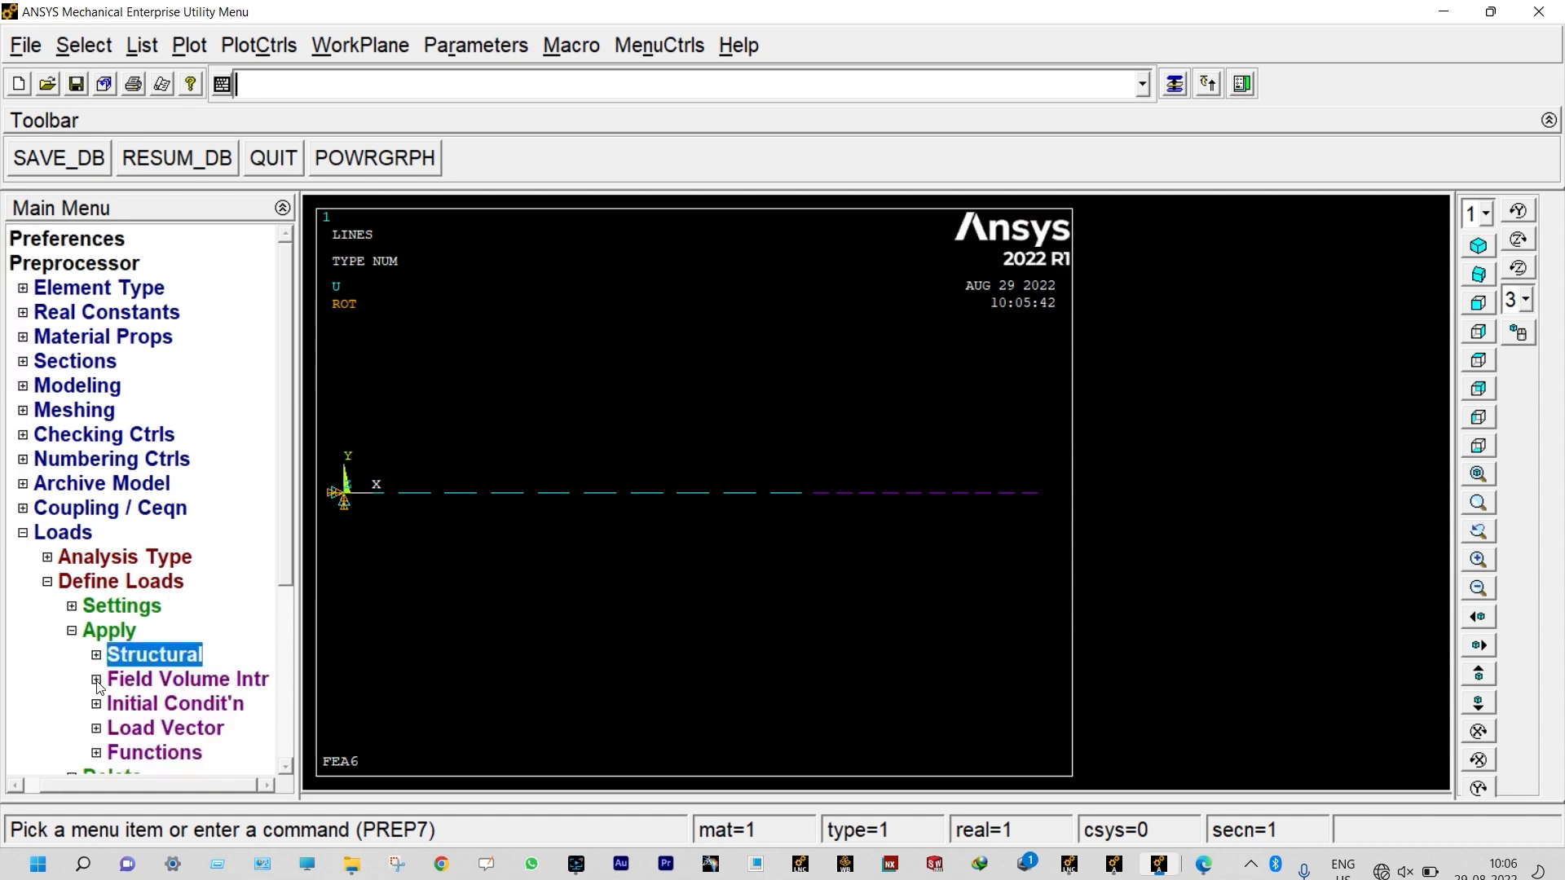
click(108, 655)
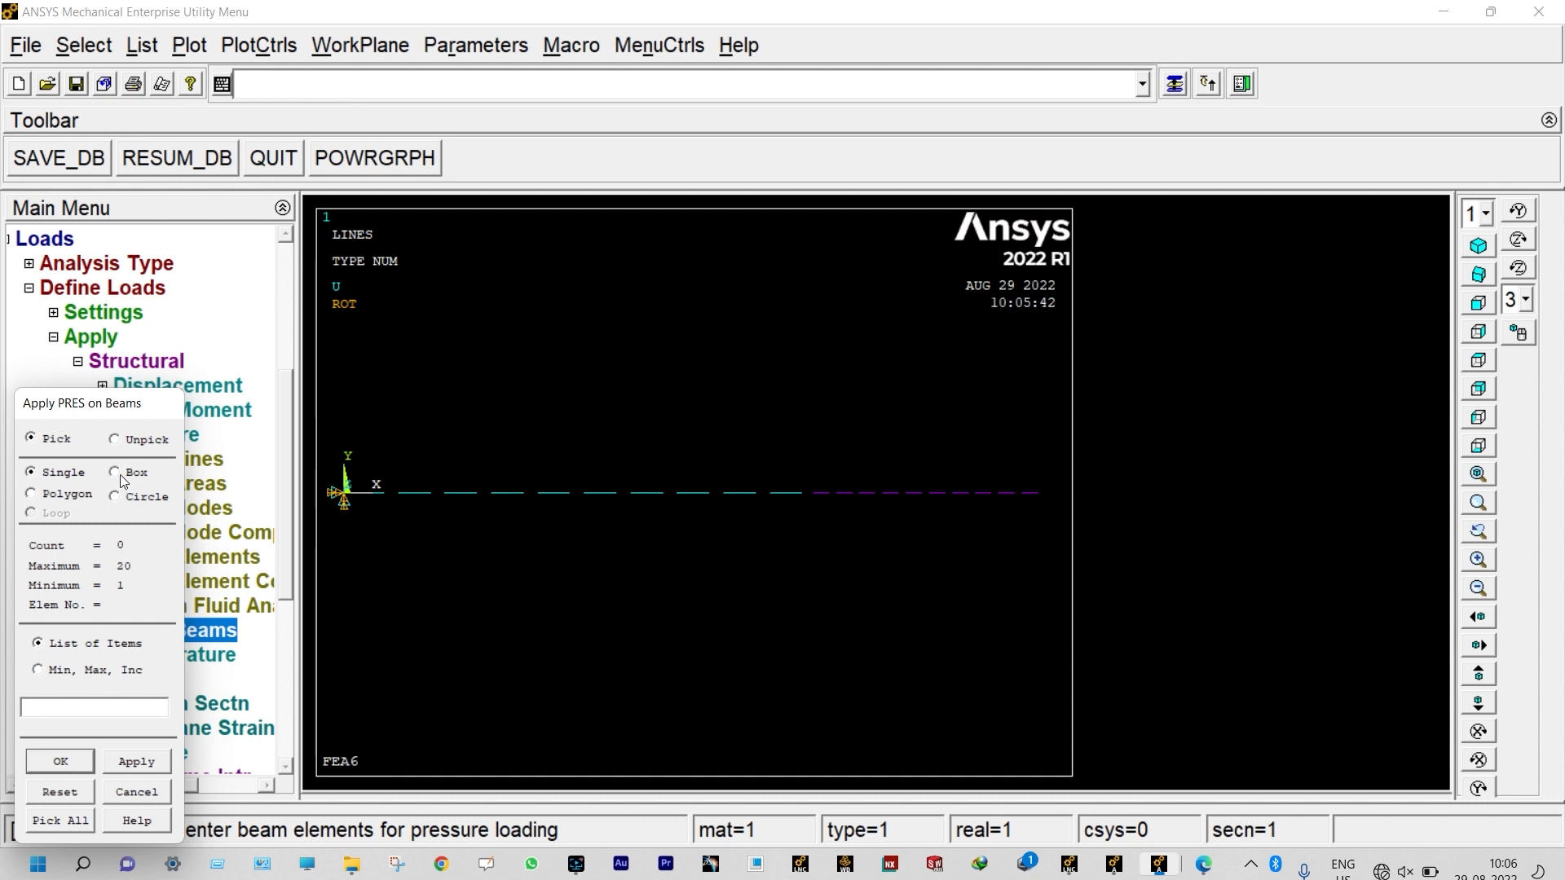
click(120, 478)
drag(339, 473, 807, 529)
click(61, 762)
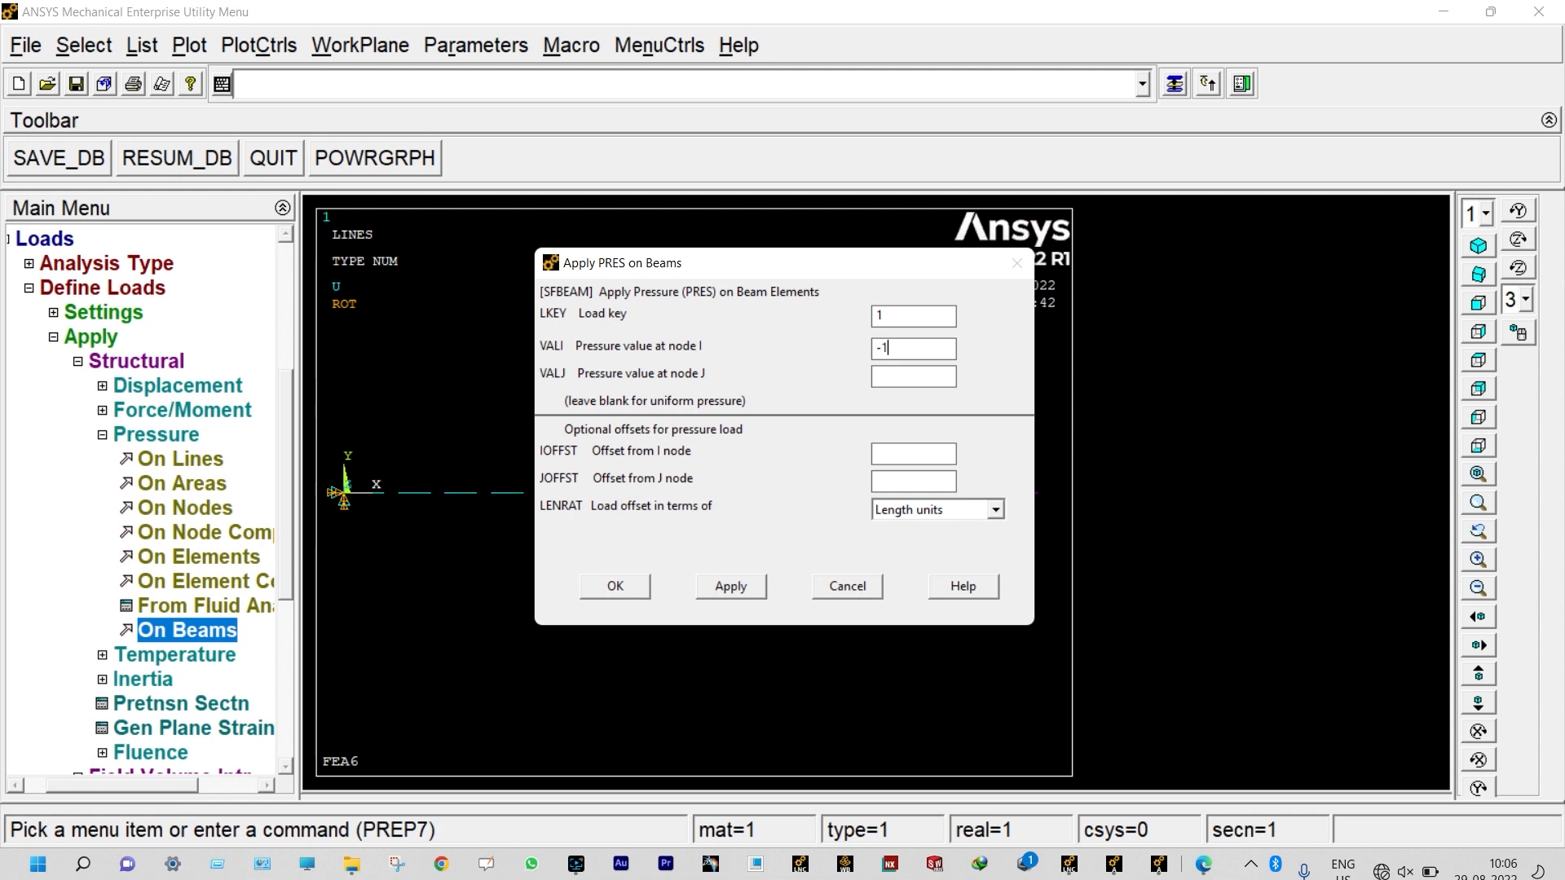
text(-1000)
text(-1000)
click(617, 594)
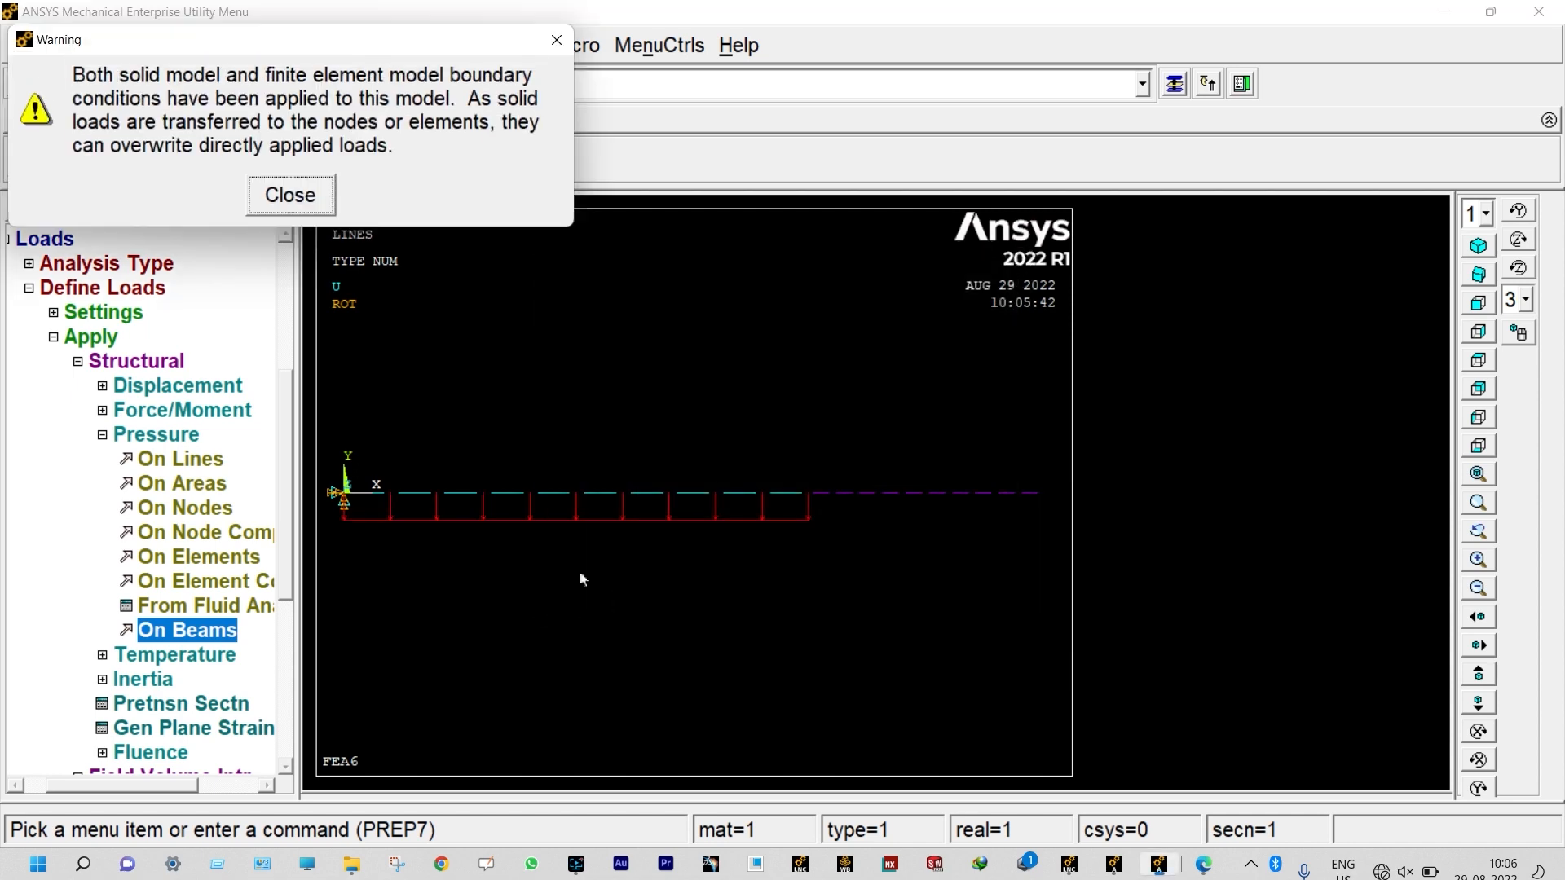
click(318, 206)
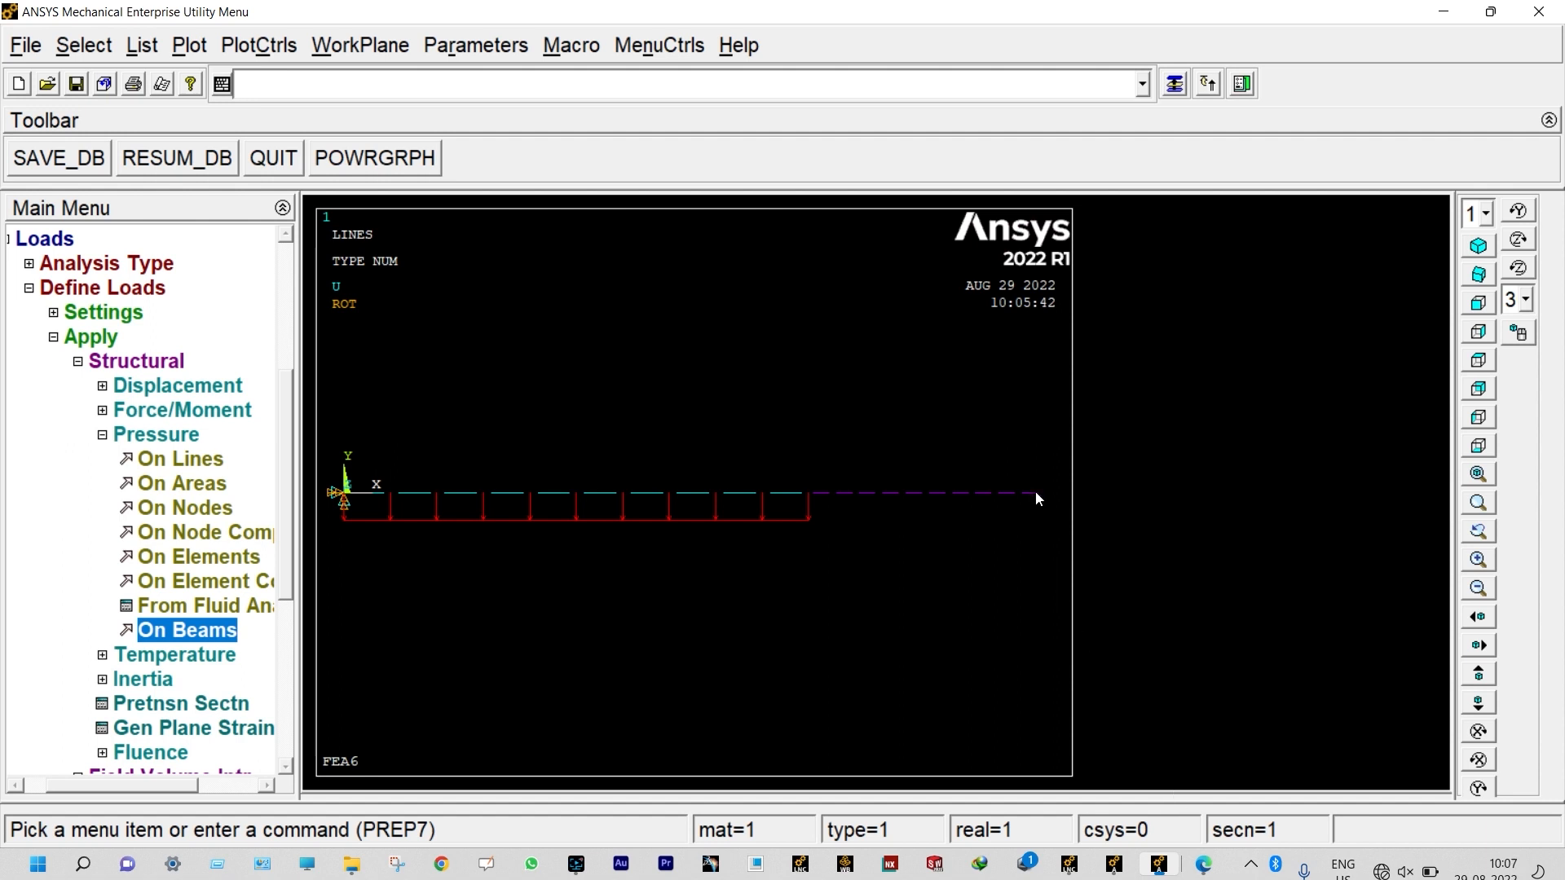
Apply a constant FY force of -2000 to keypoint 3 at the beam's free end.
click(116, 414)
click(125, 433)
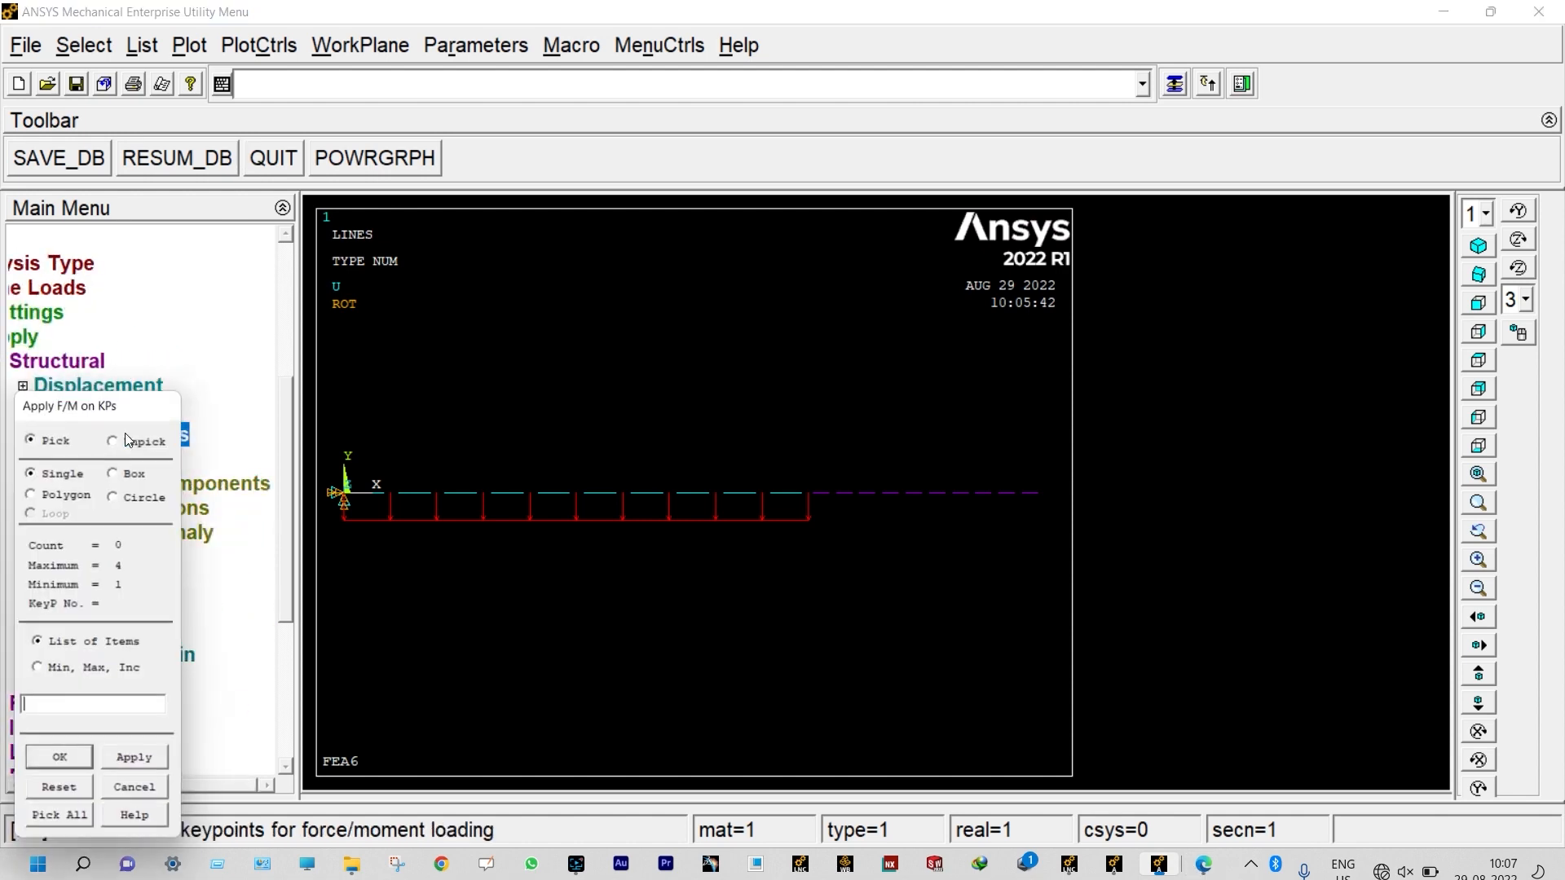
click(1041, 506)
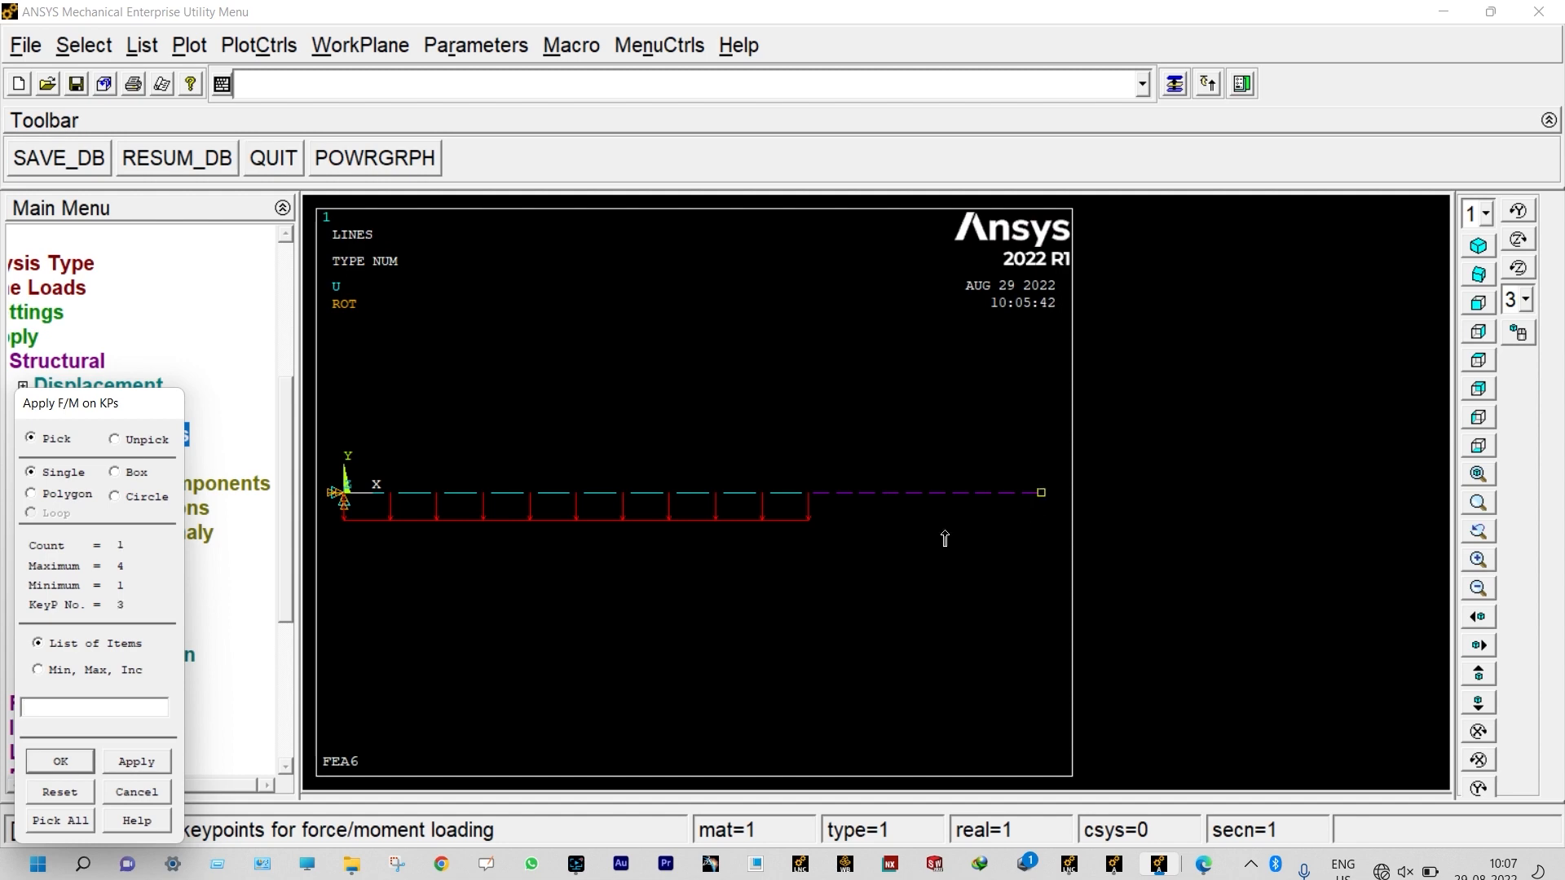
click(60, 761)
click(929, 389)
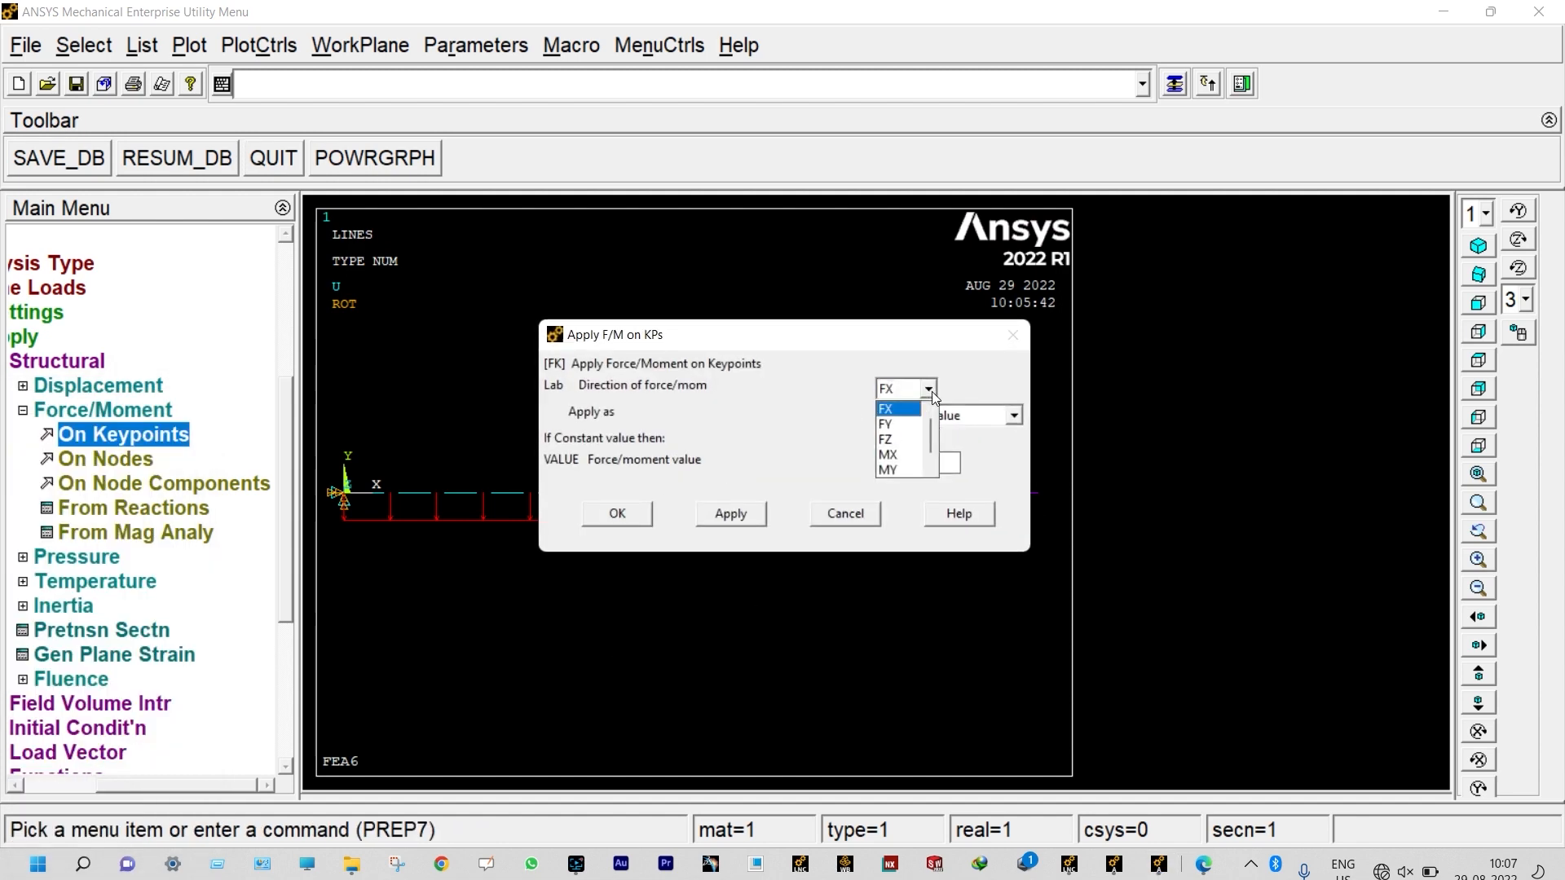
click(903, 423)
click(905, 466)
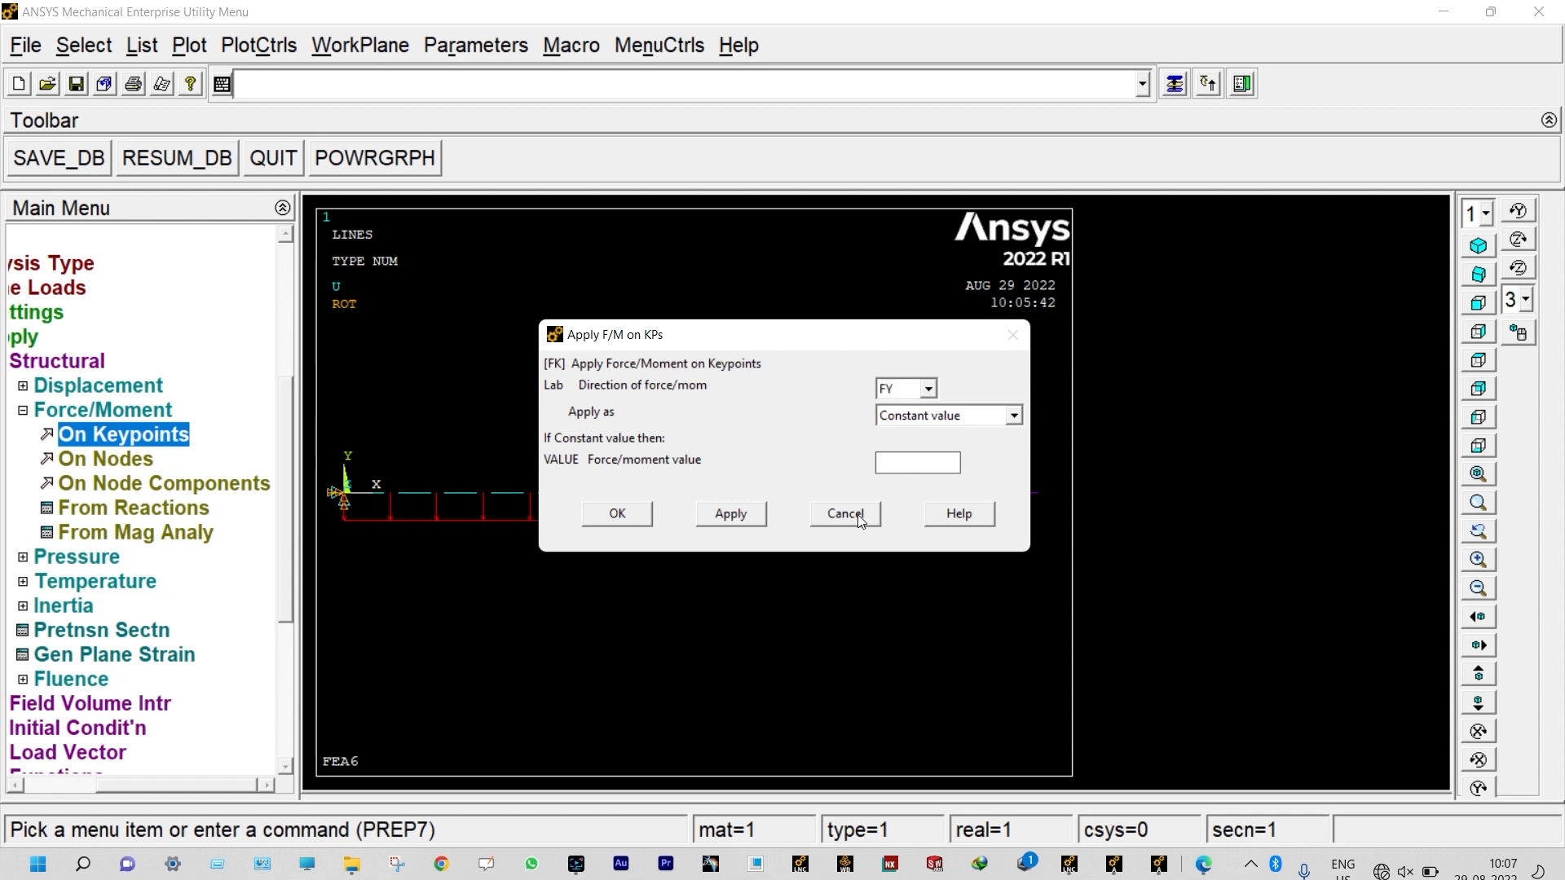
text(-2000)
click(617, 514)
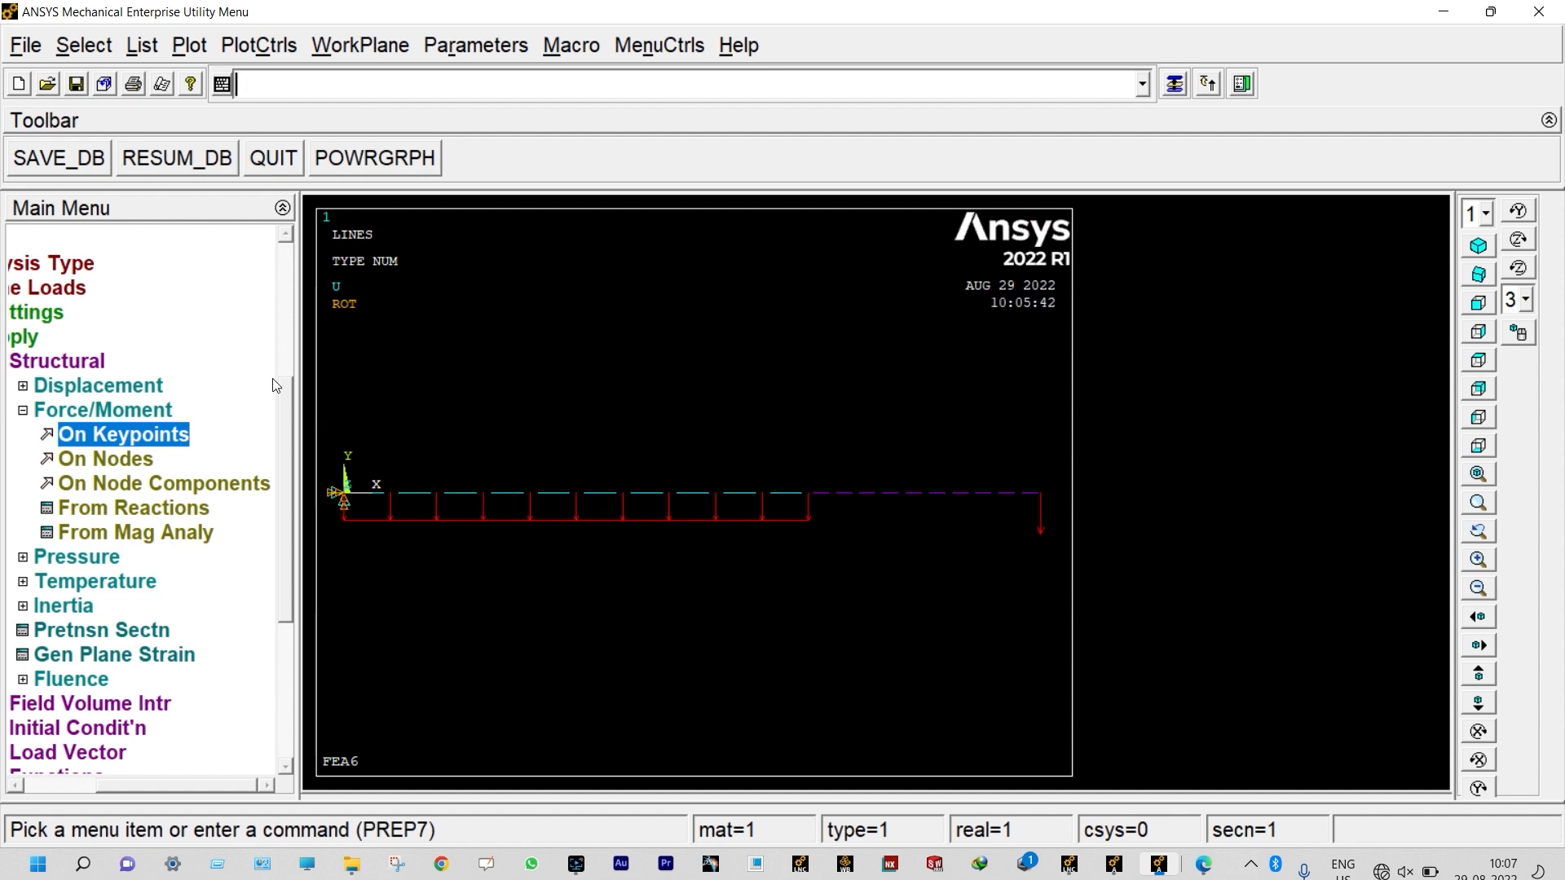
click(25, 368)
click(47, 313)
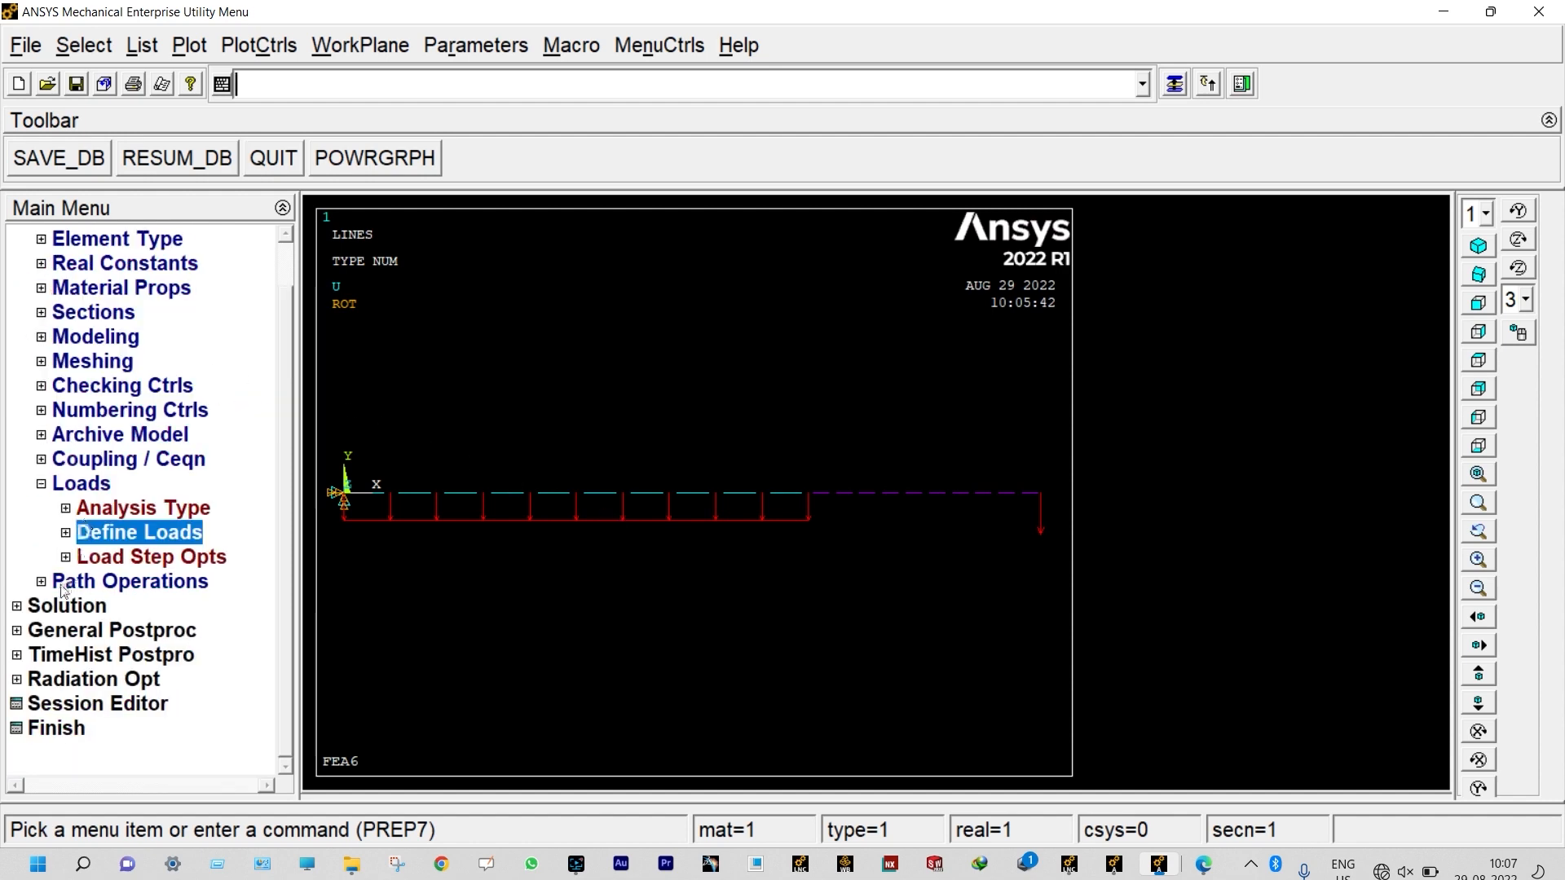
Solve the current load step and dismiss the completion note and the solution status listing.
click(48, 610)
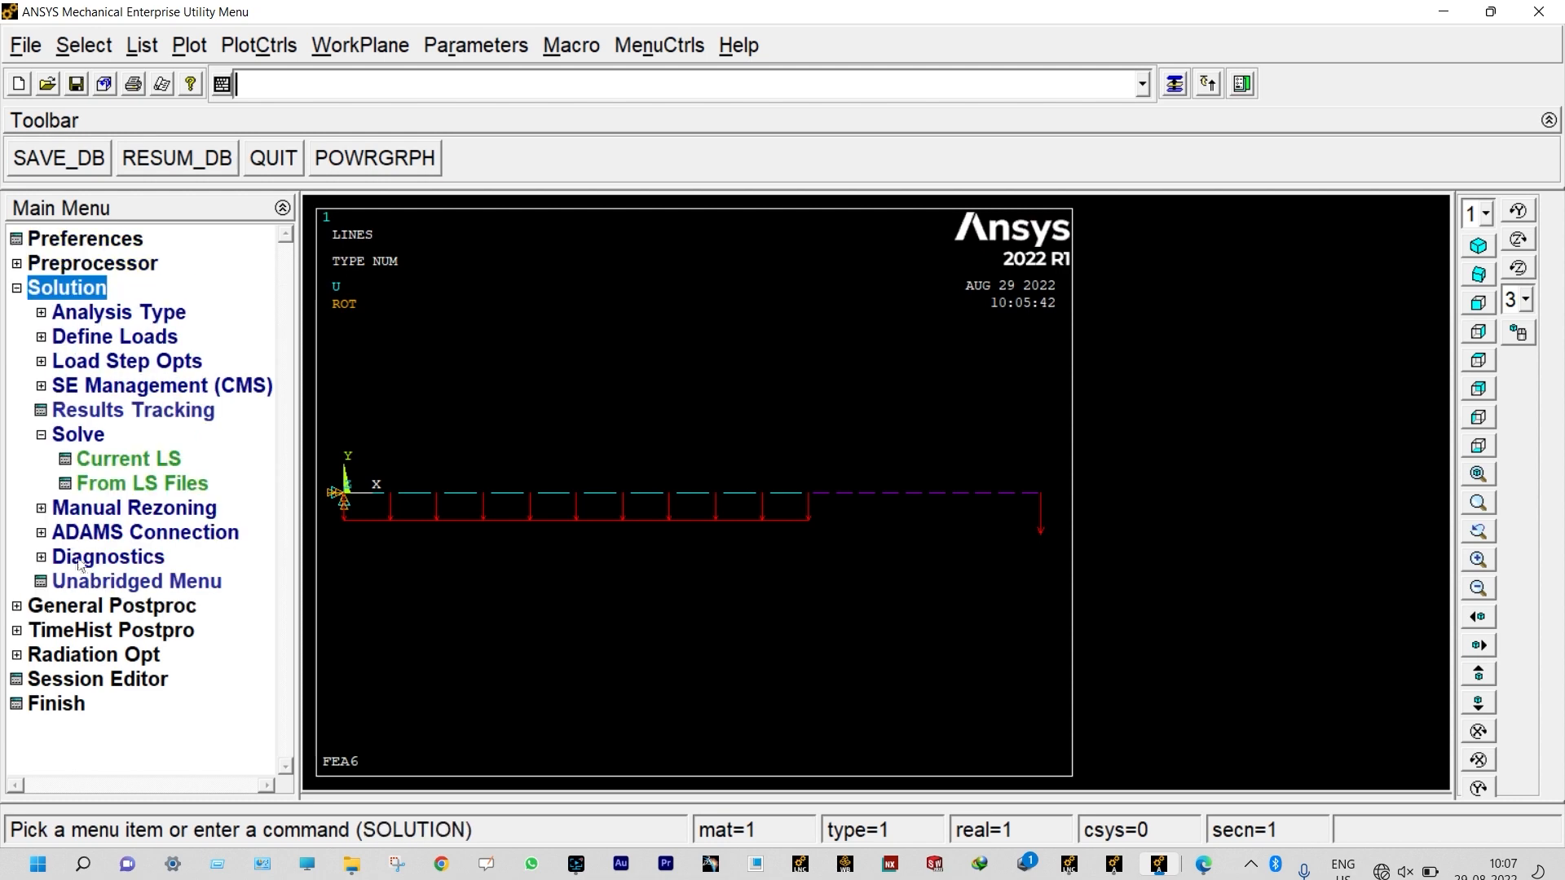
click(125, 458)
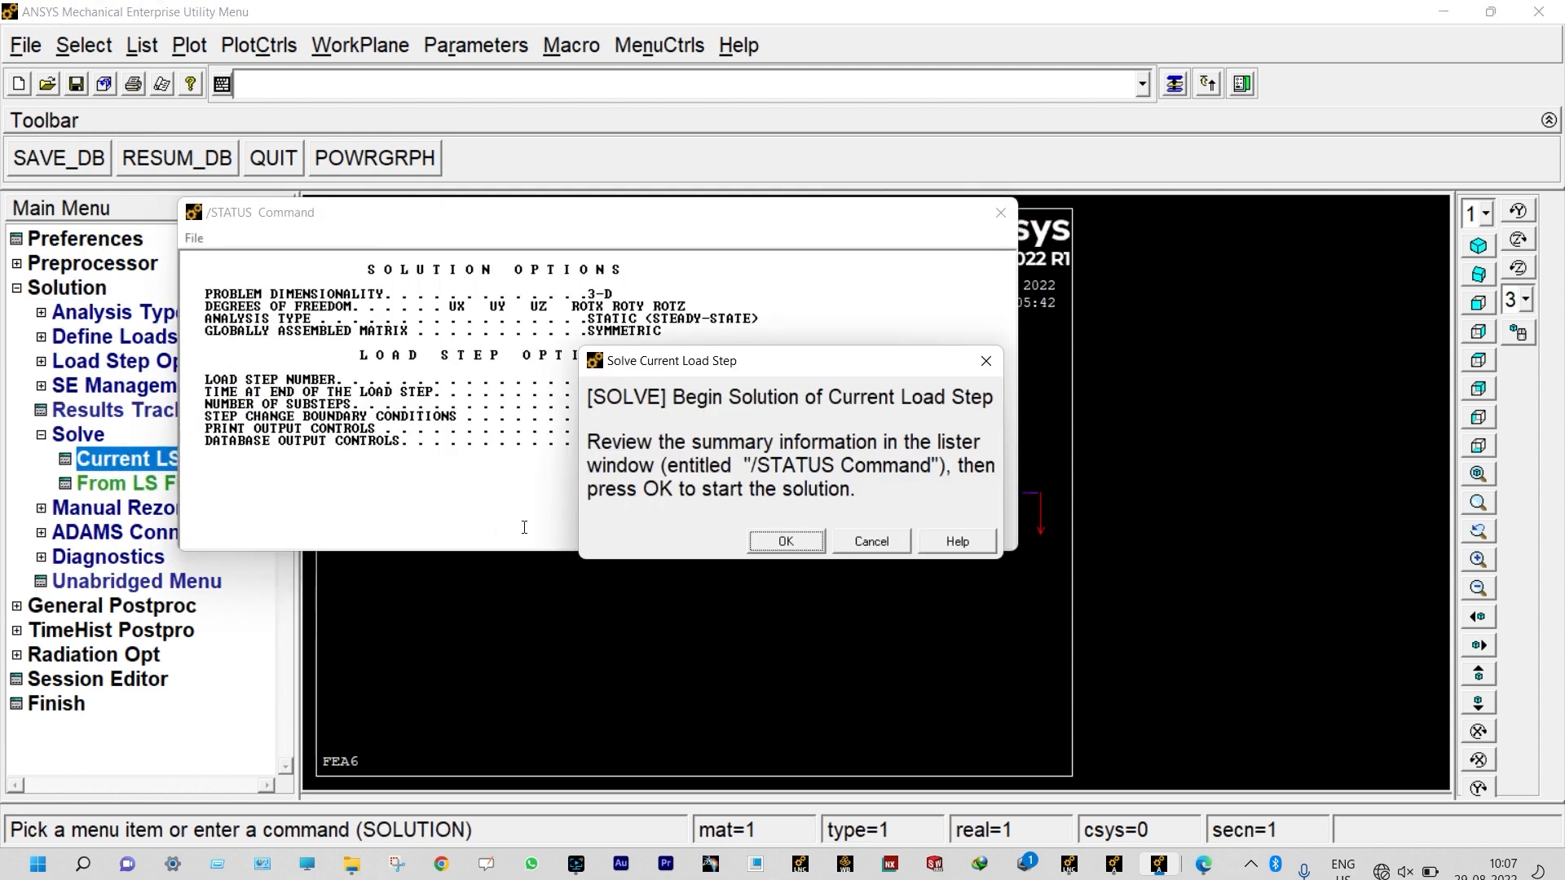
click(783, 543)
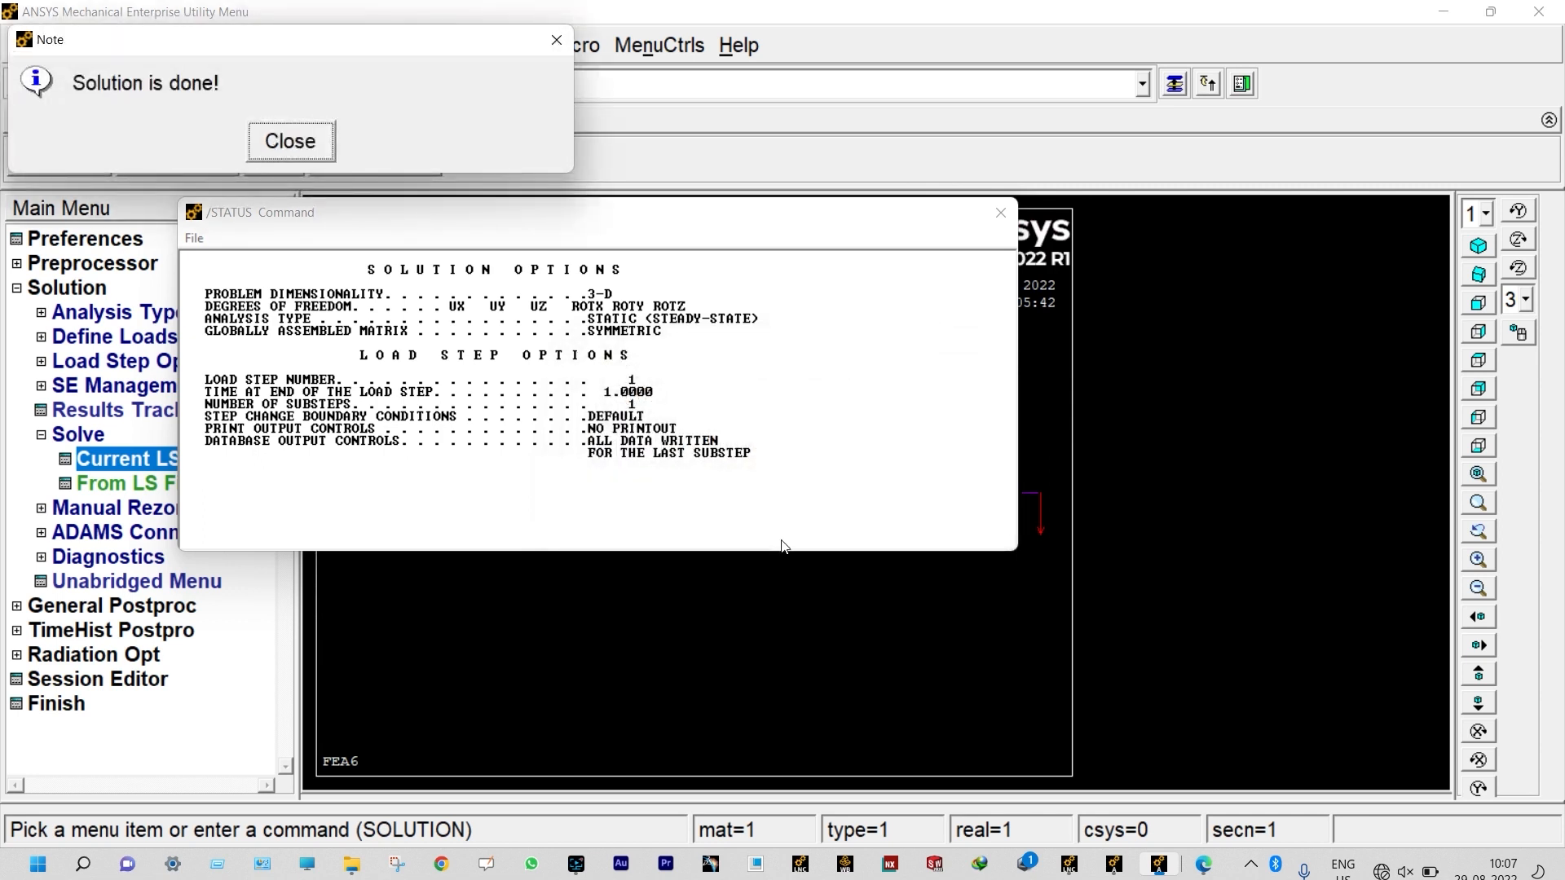
click(318, 147)
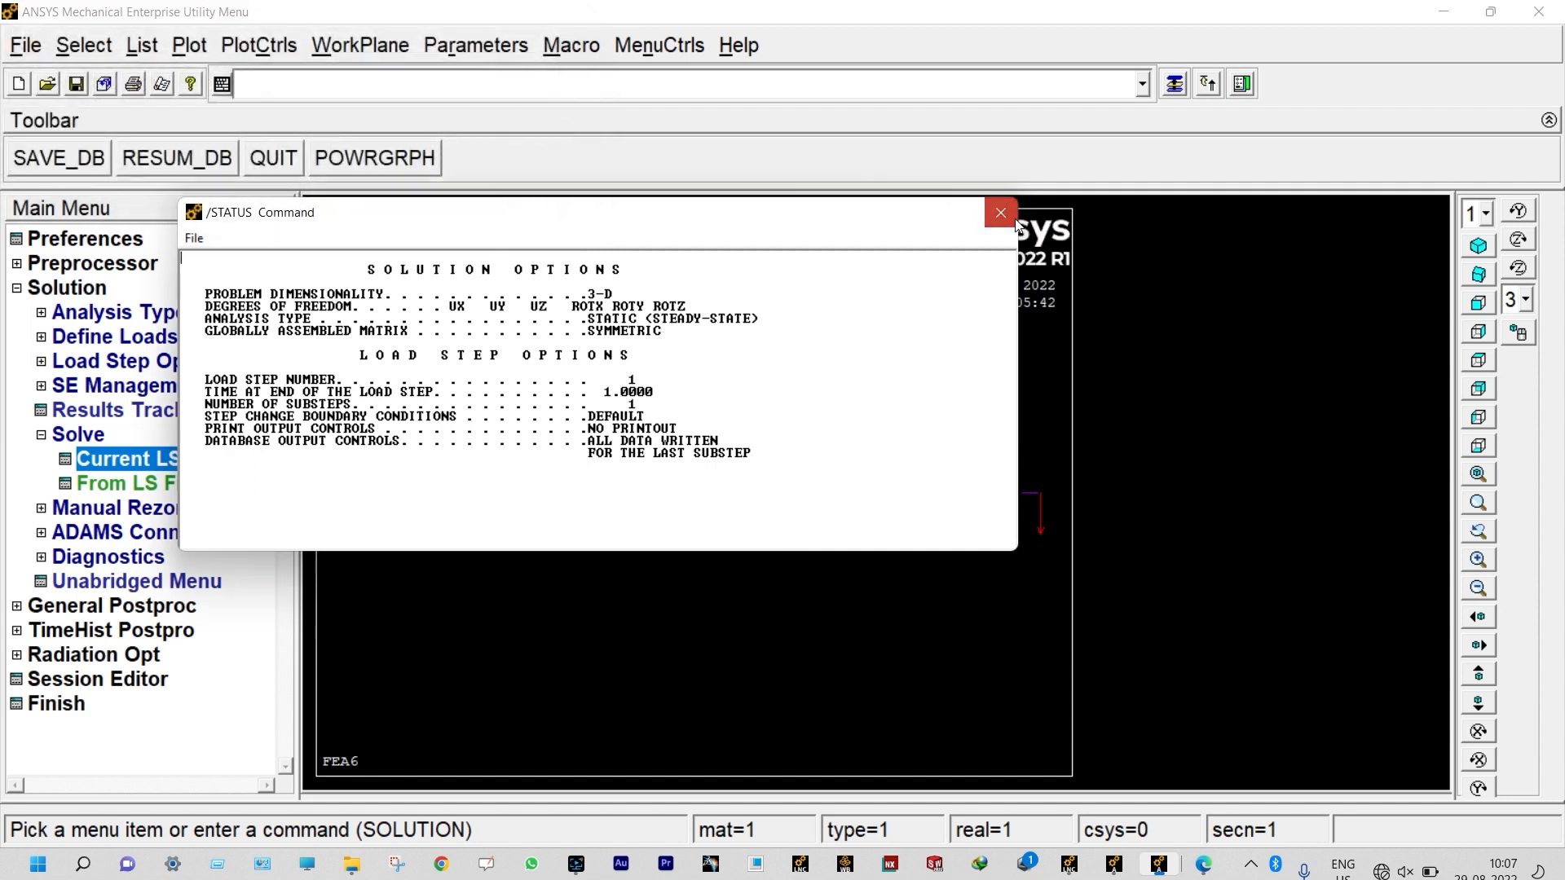
click(1002, 213)
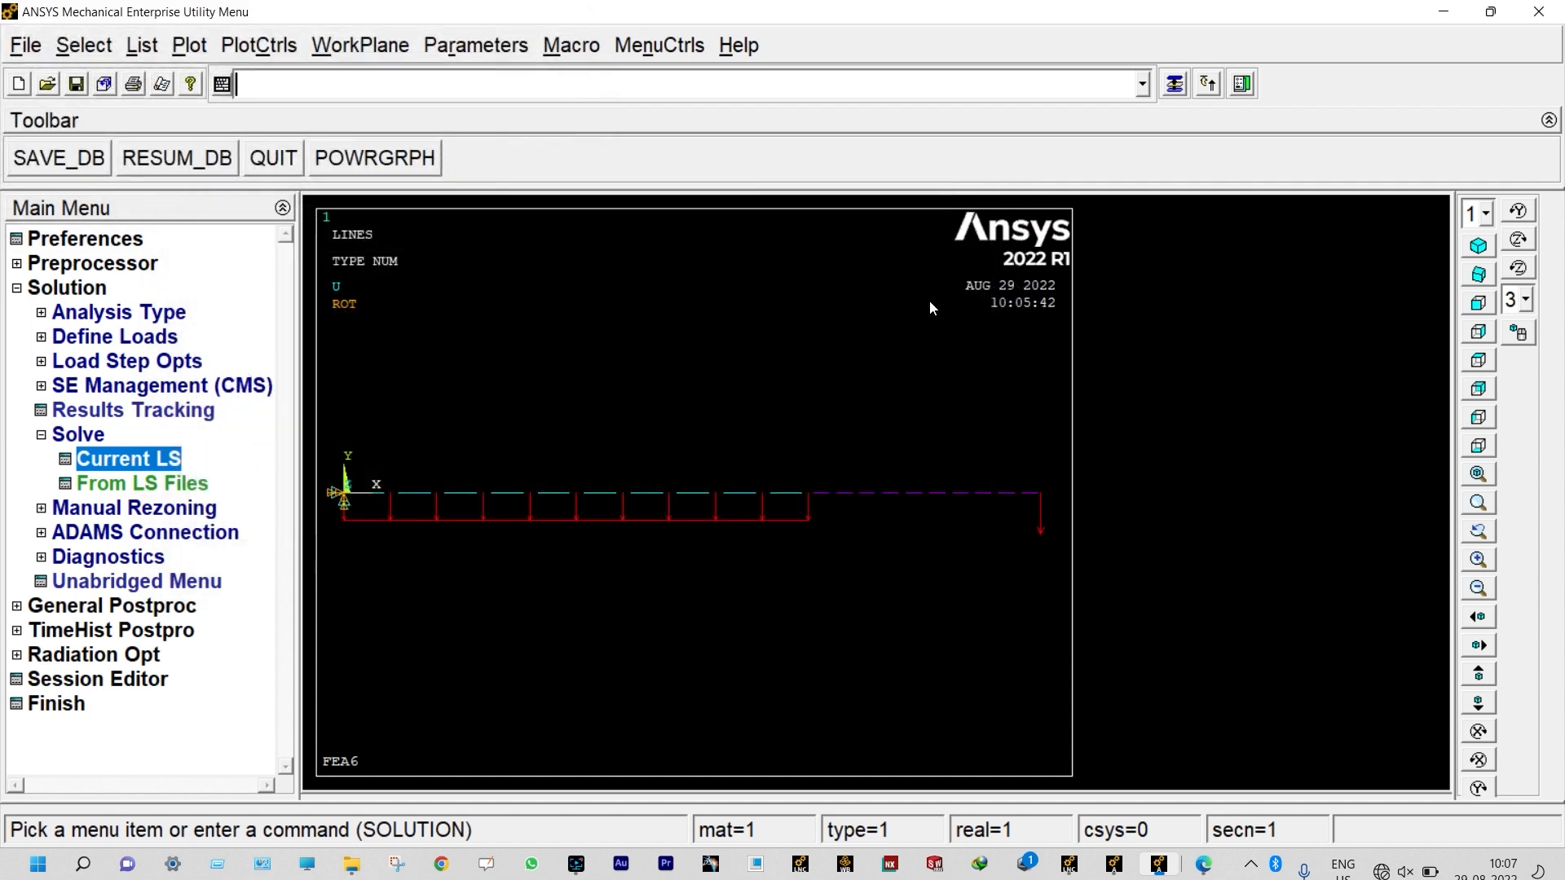
Read the last set of results into the general postprocessor.
click(115, 607)
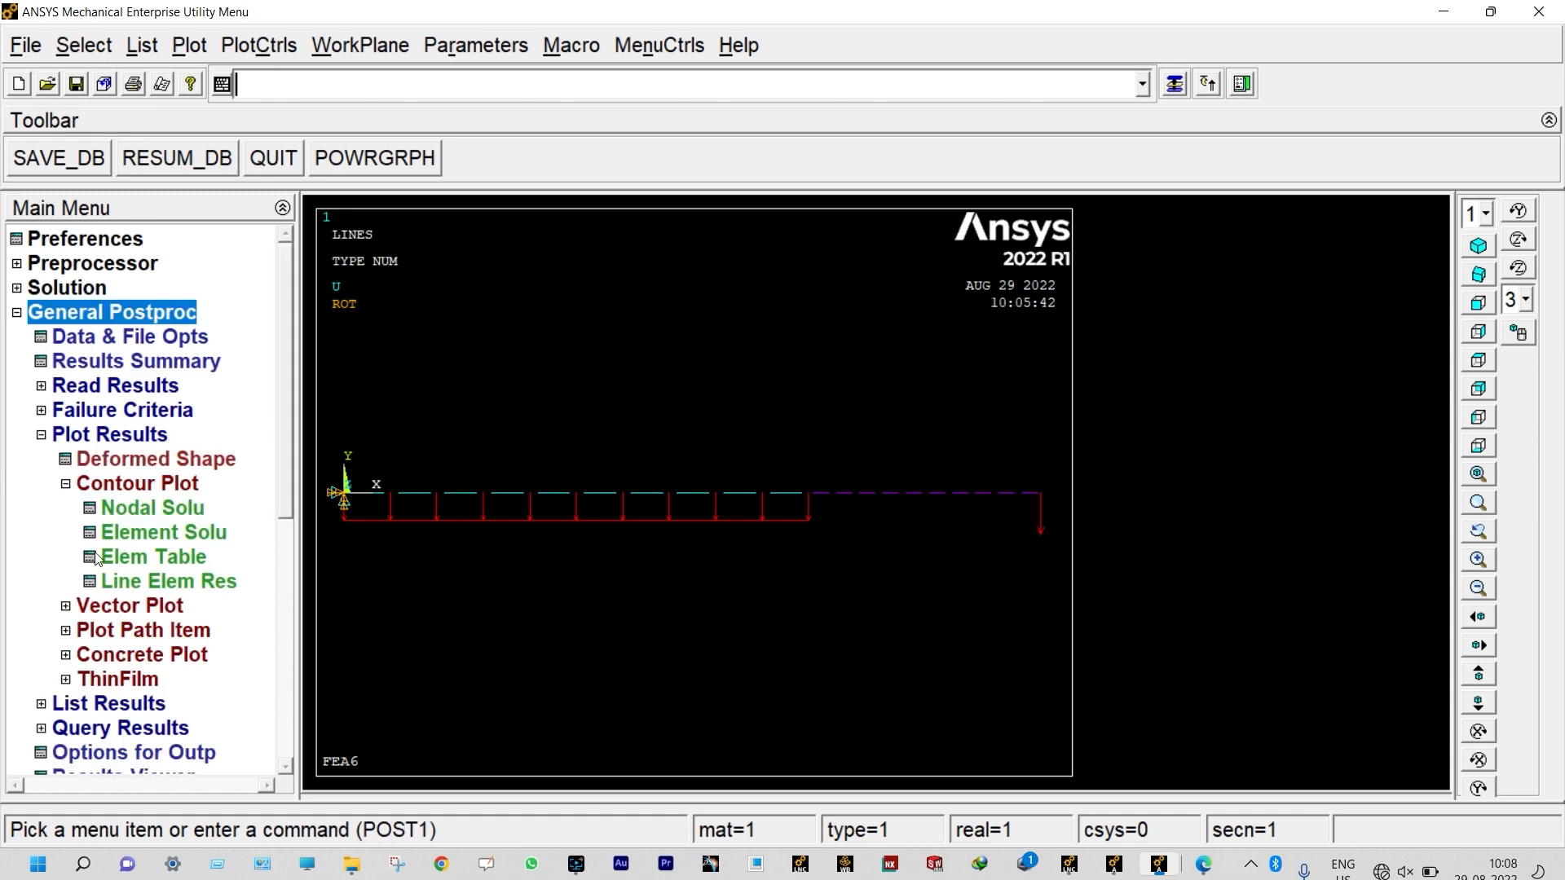
click(94, 389)
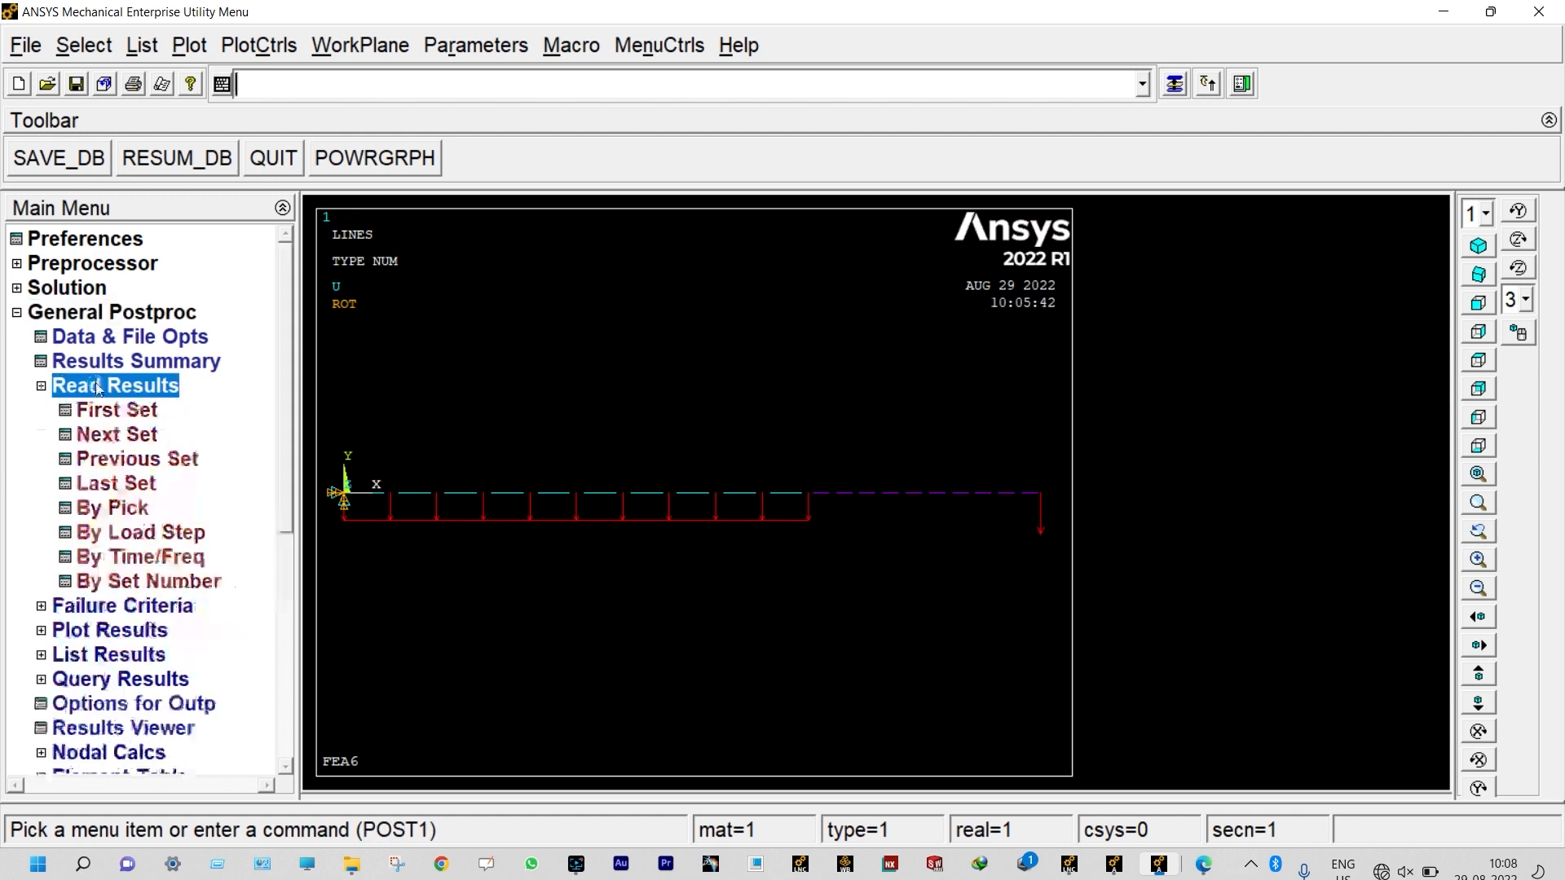
click(131, 483)
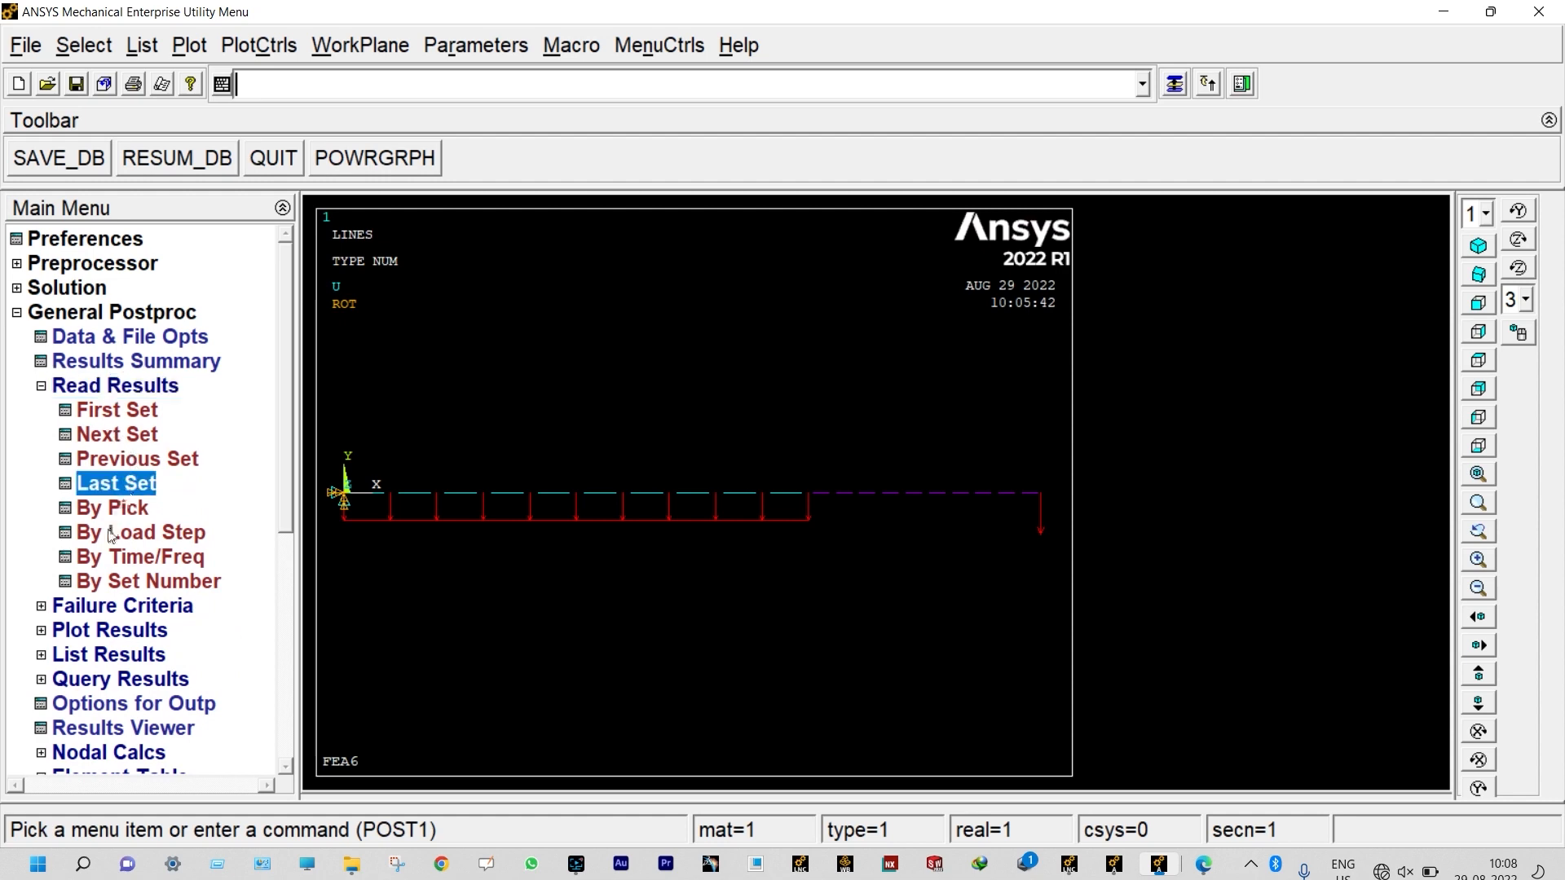
click(40, 389)
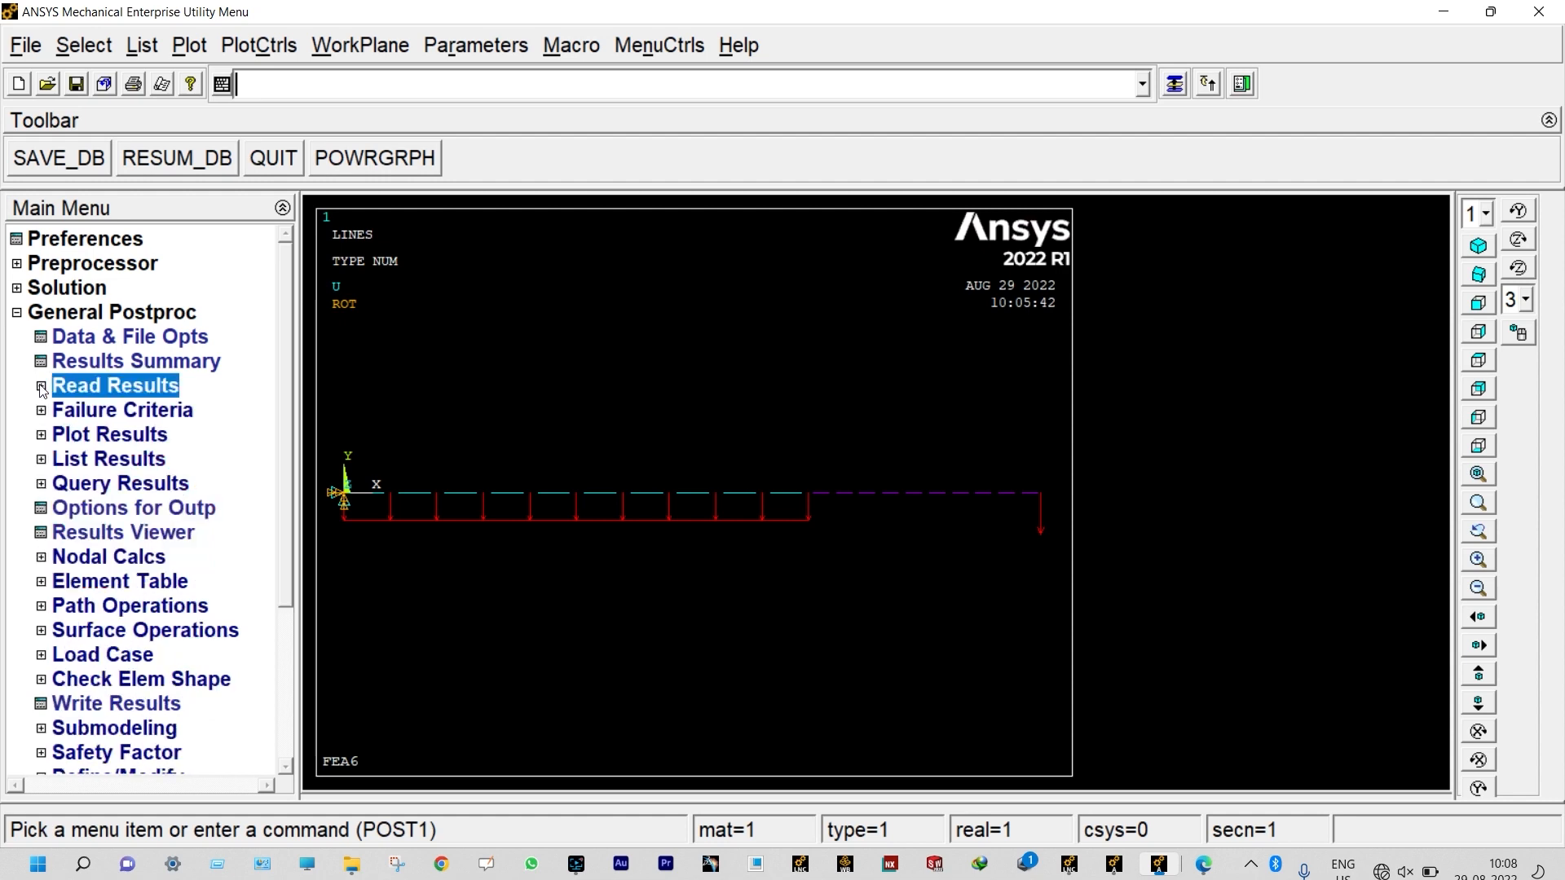
Define an element table item by sequence number as SMISC, 2.
click(96, 584)
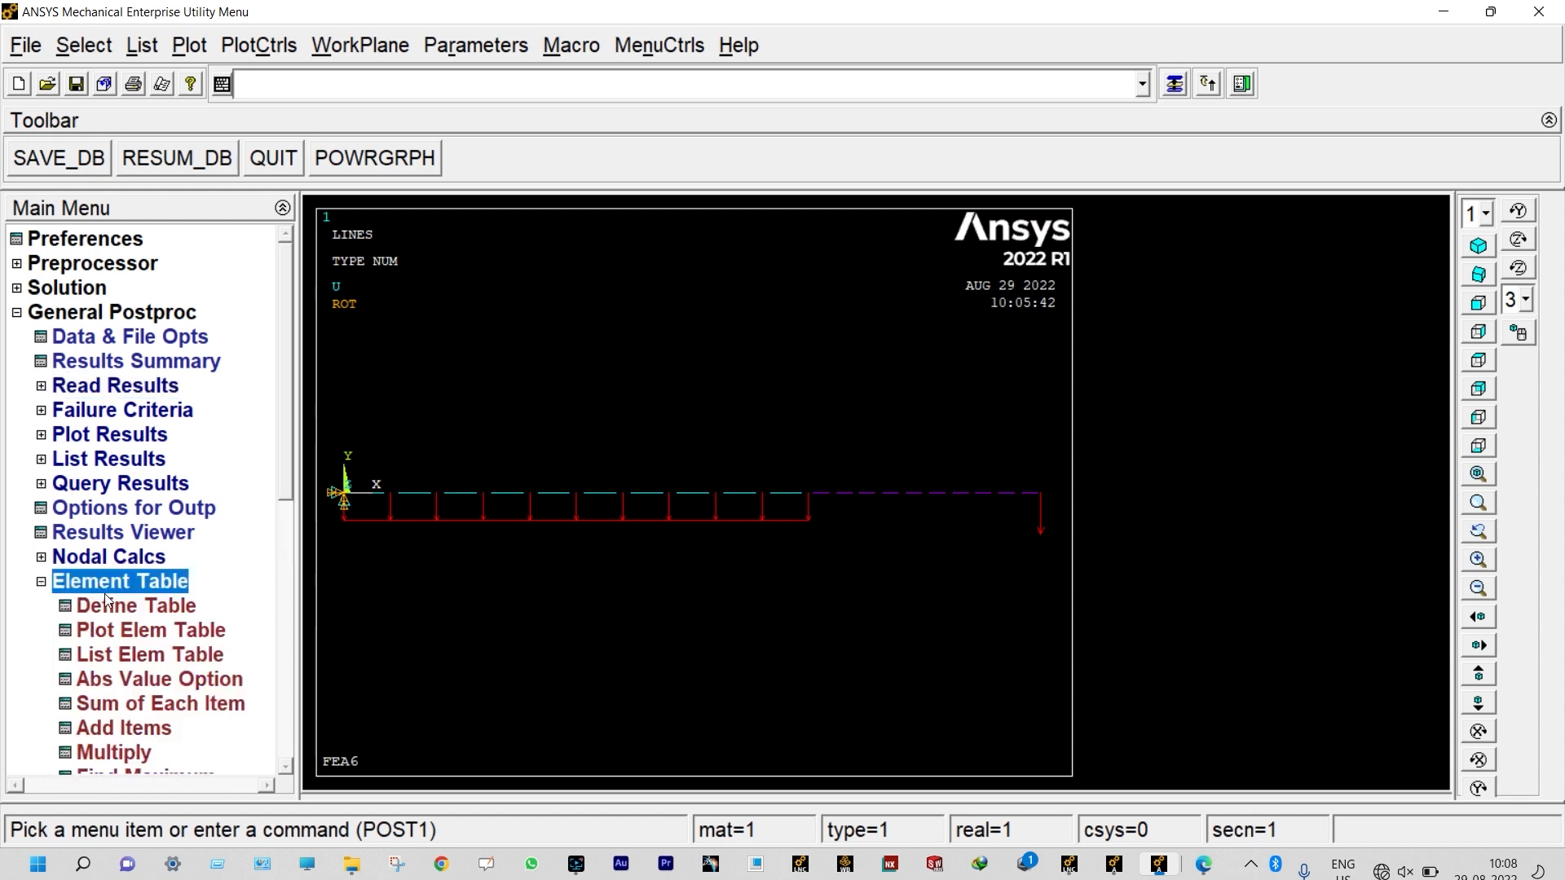
click(106, 601)
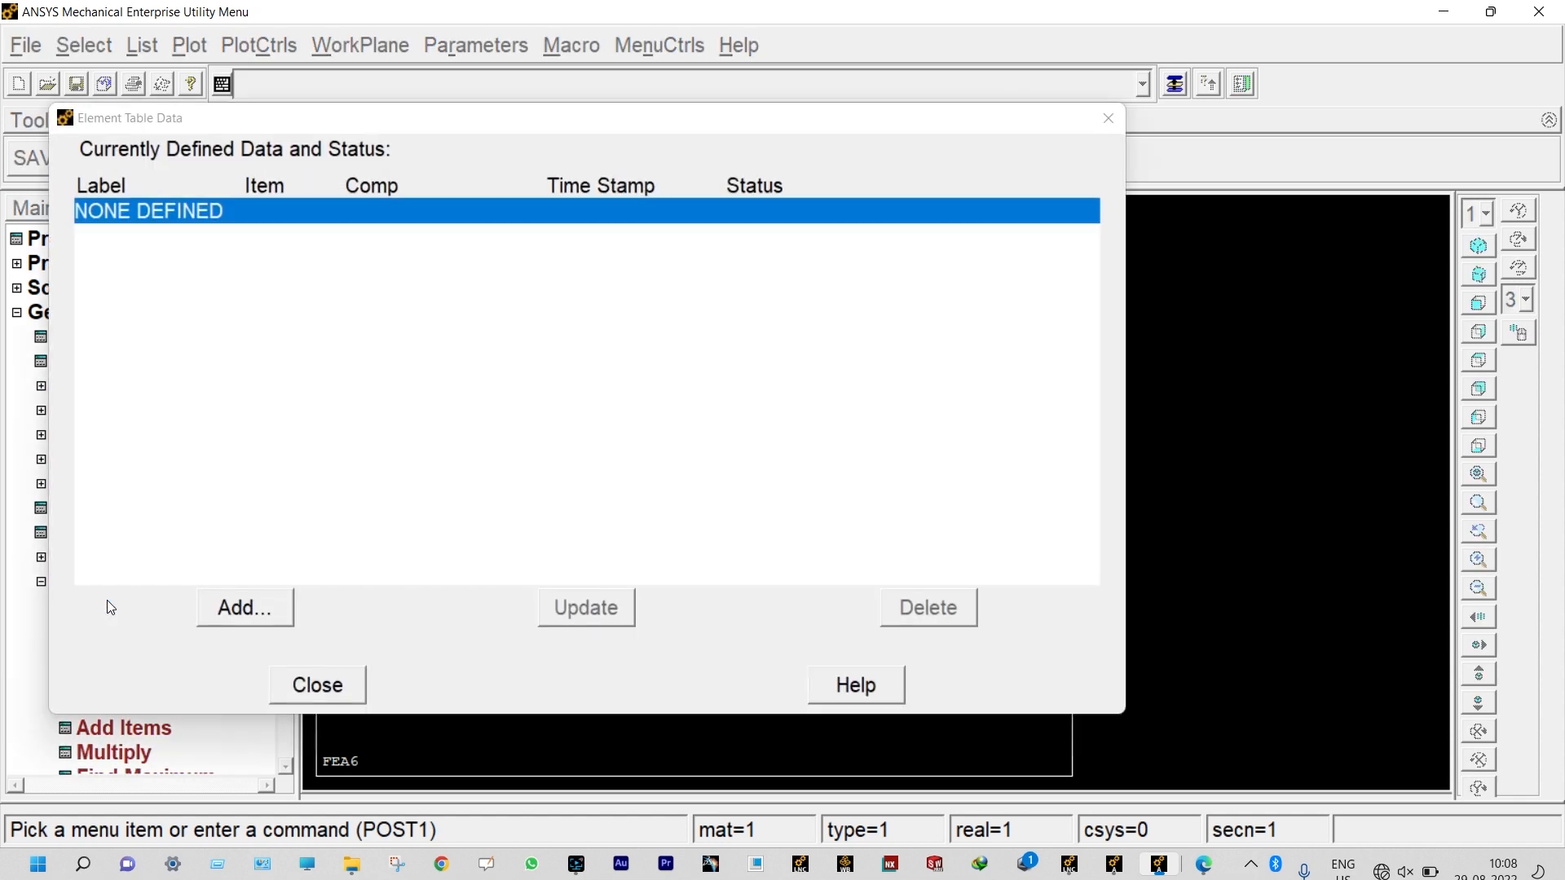
click(242, 615)
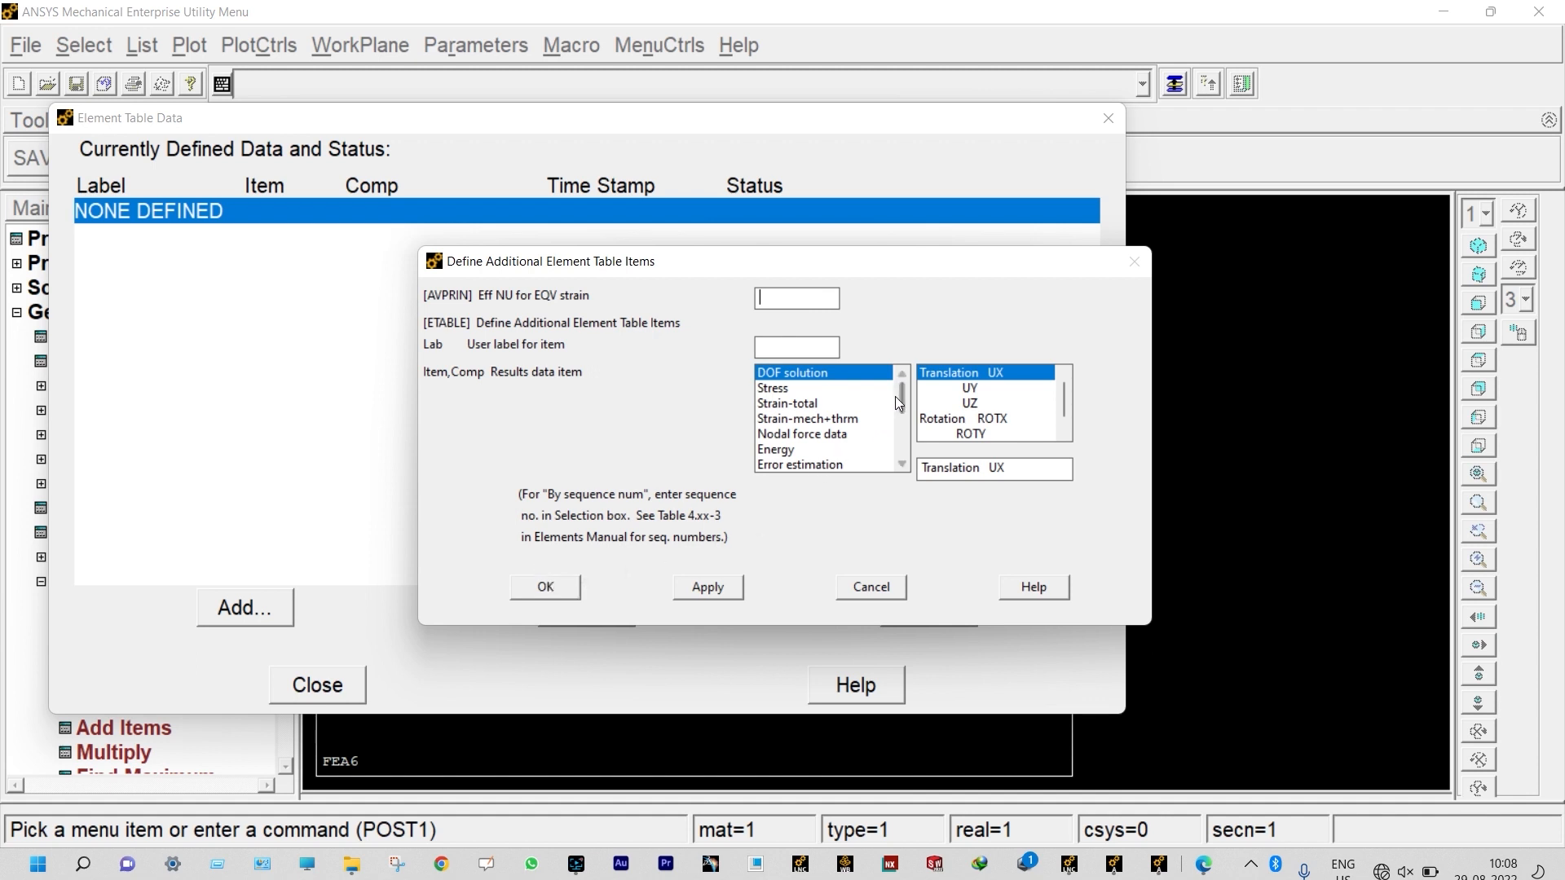
drag(903, 384, 902, 431)
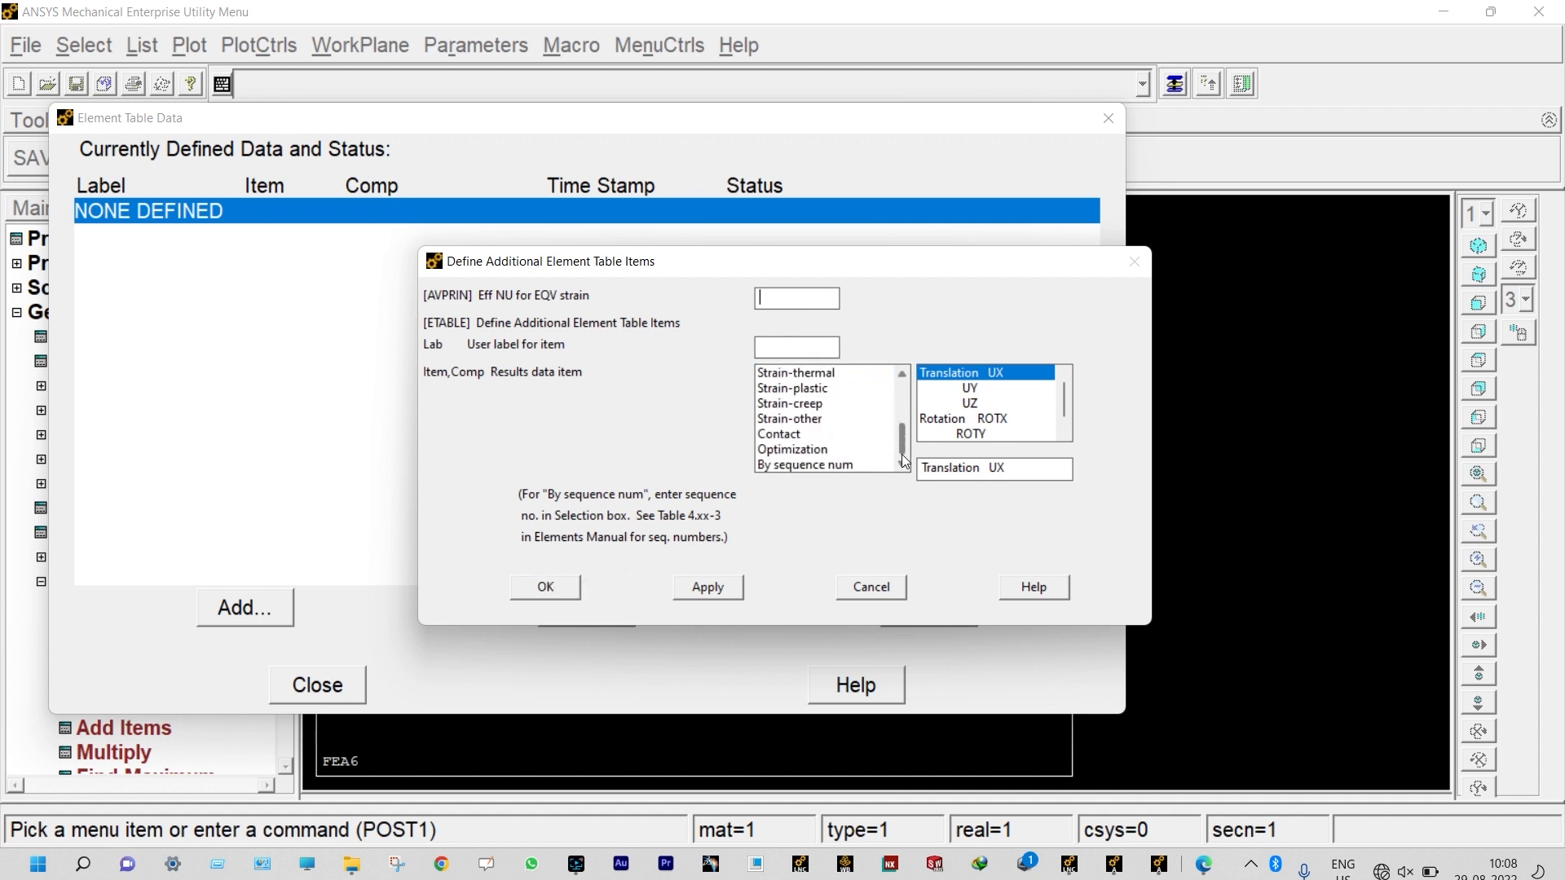
click(820, 464)
click(978, 468)
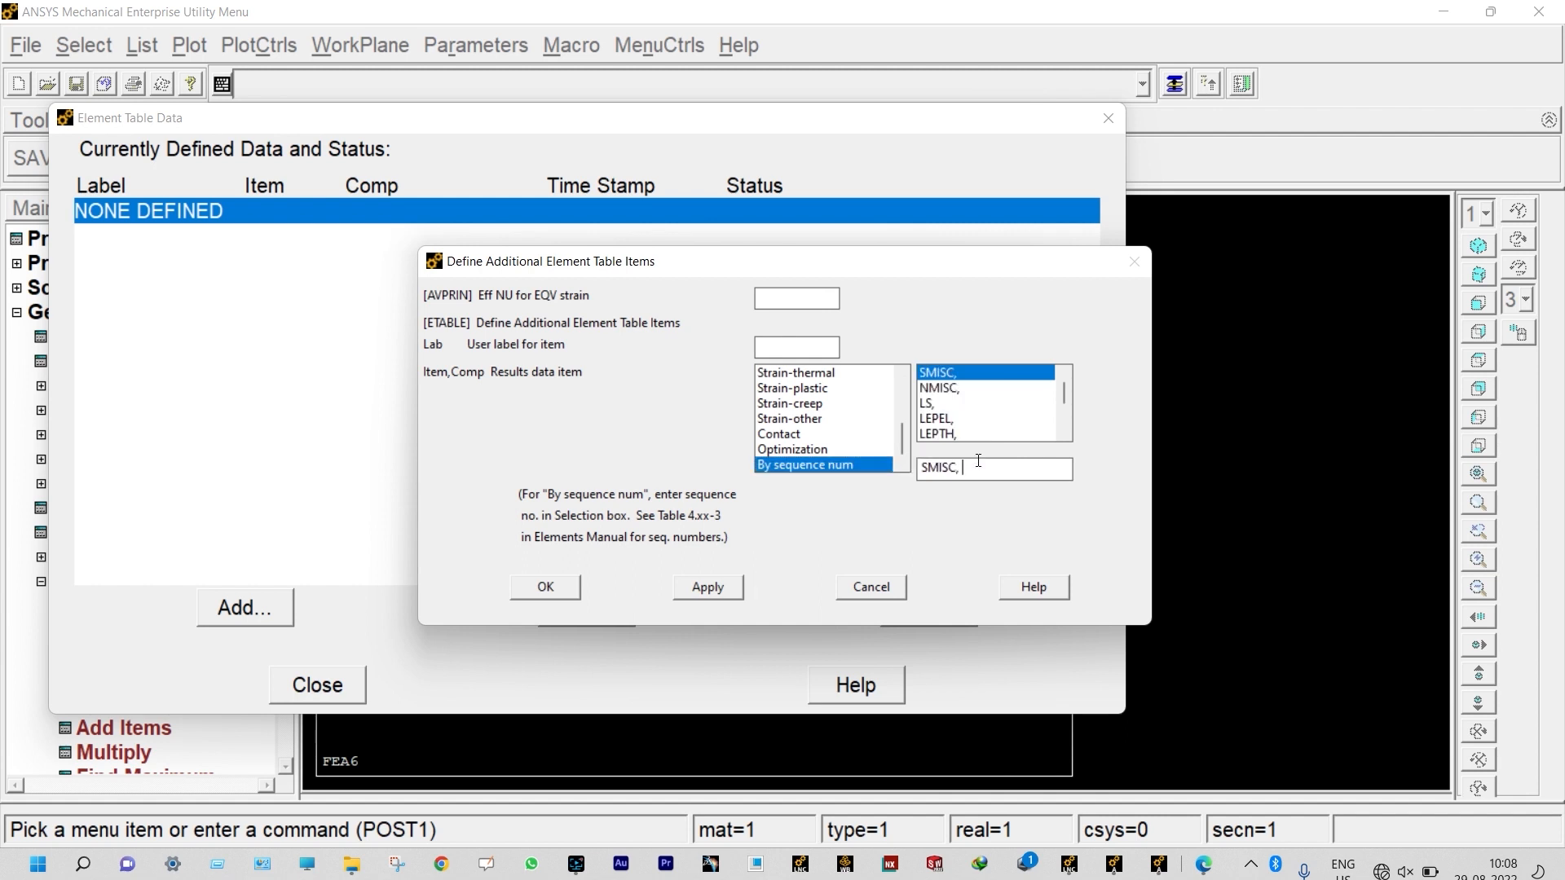
text(2)
click(711, 598)
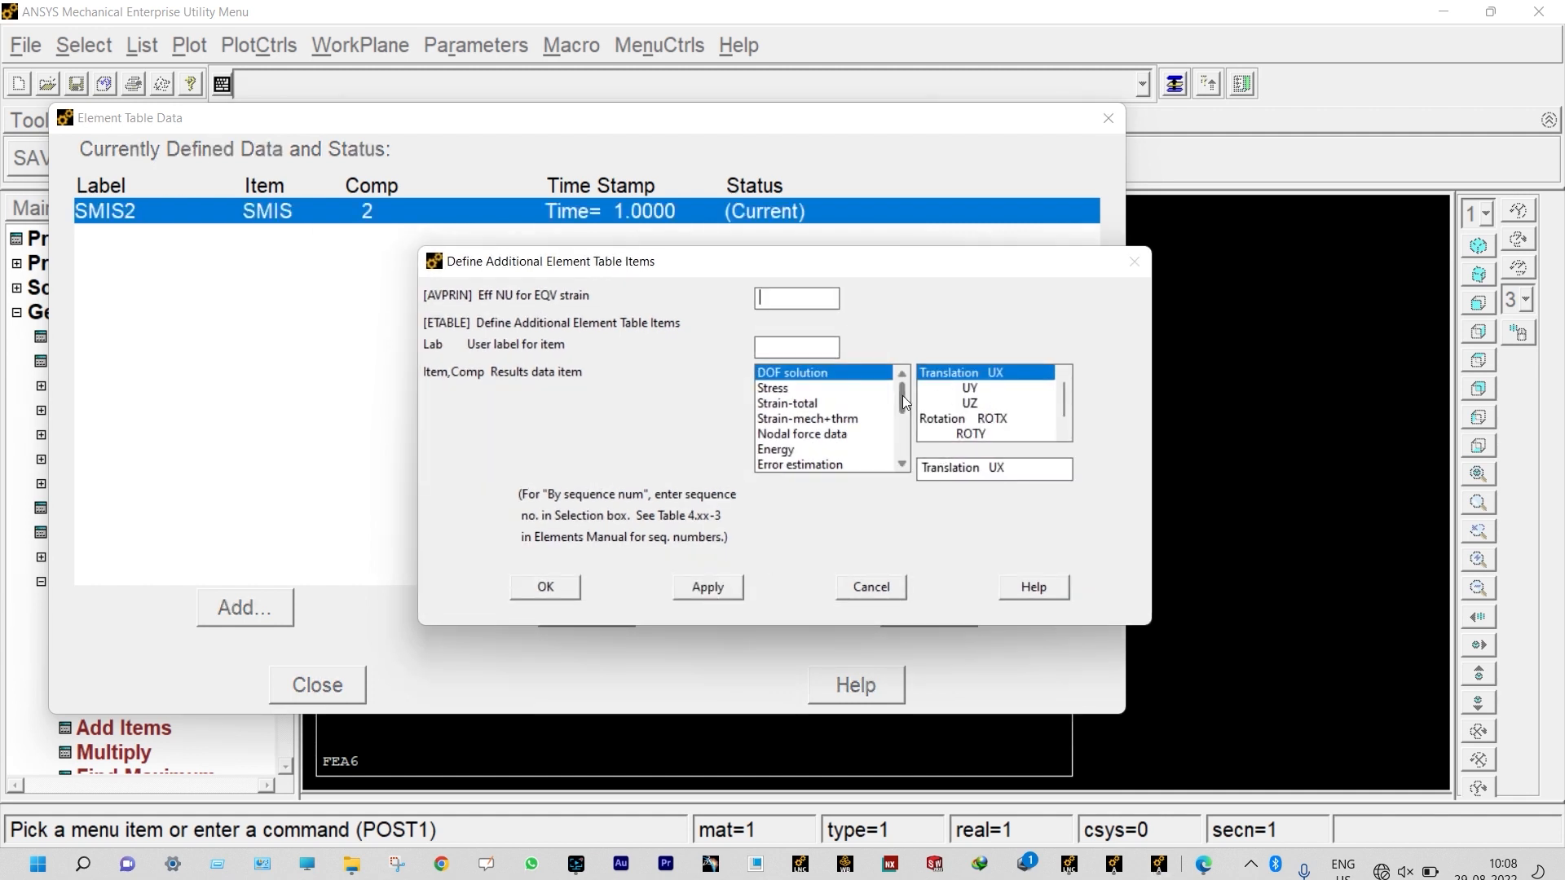
Add a second element table item by sequence number as SMISC, 15.
drag(903, 395, 900, 473)
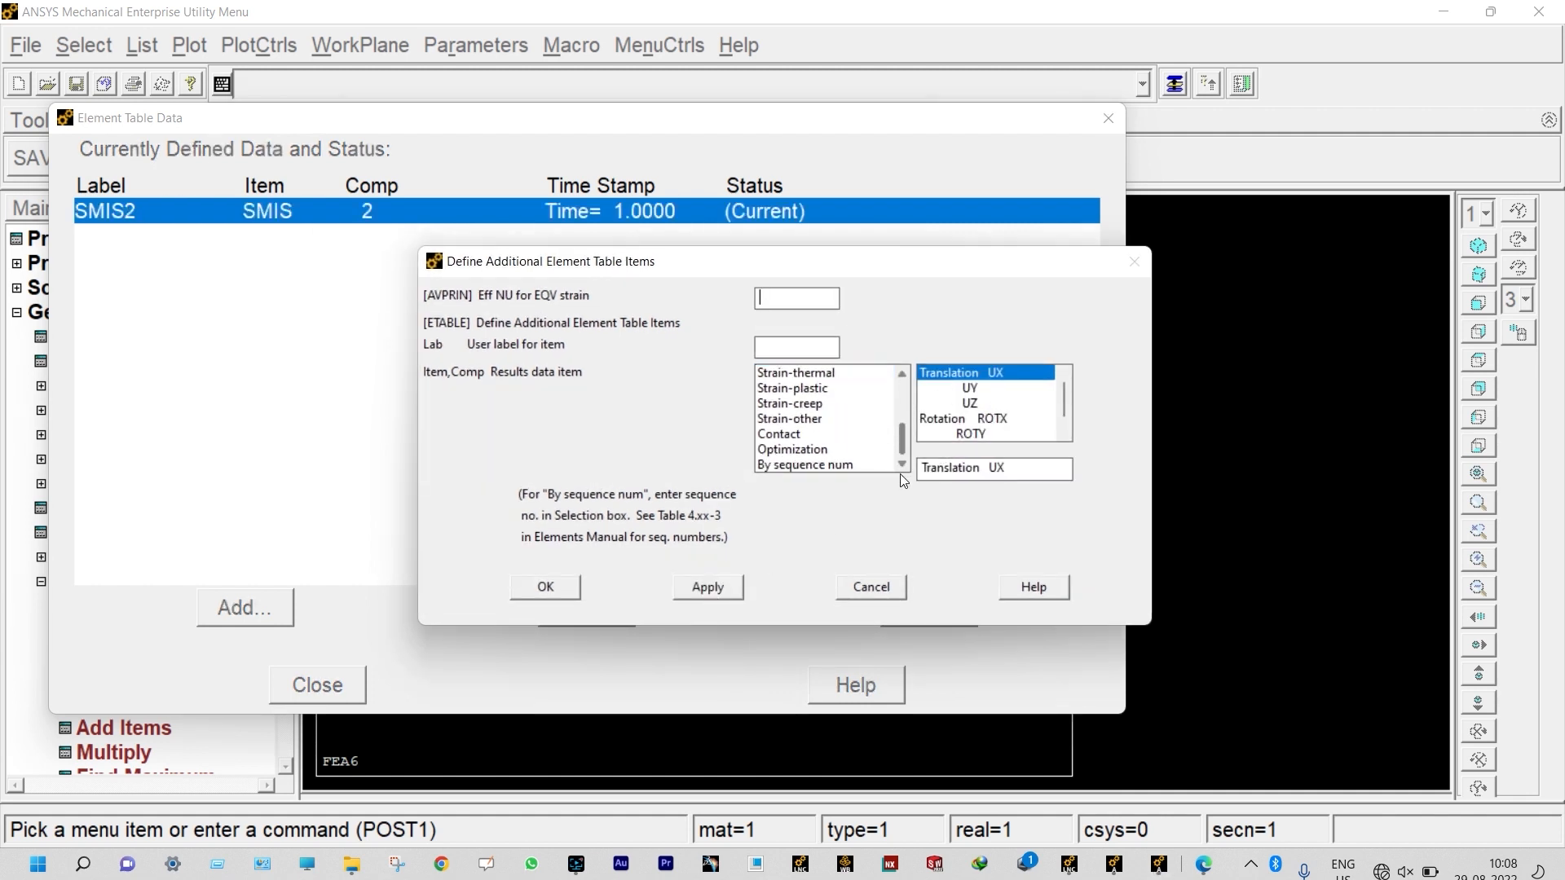
click(839, 465)
click(973, 468)
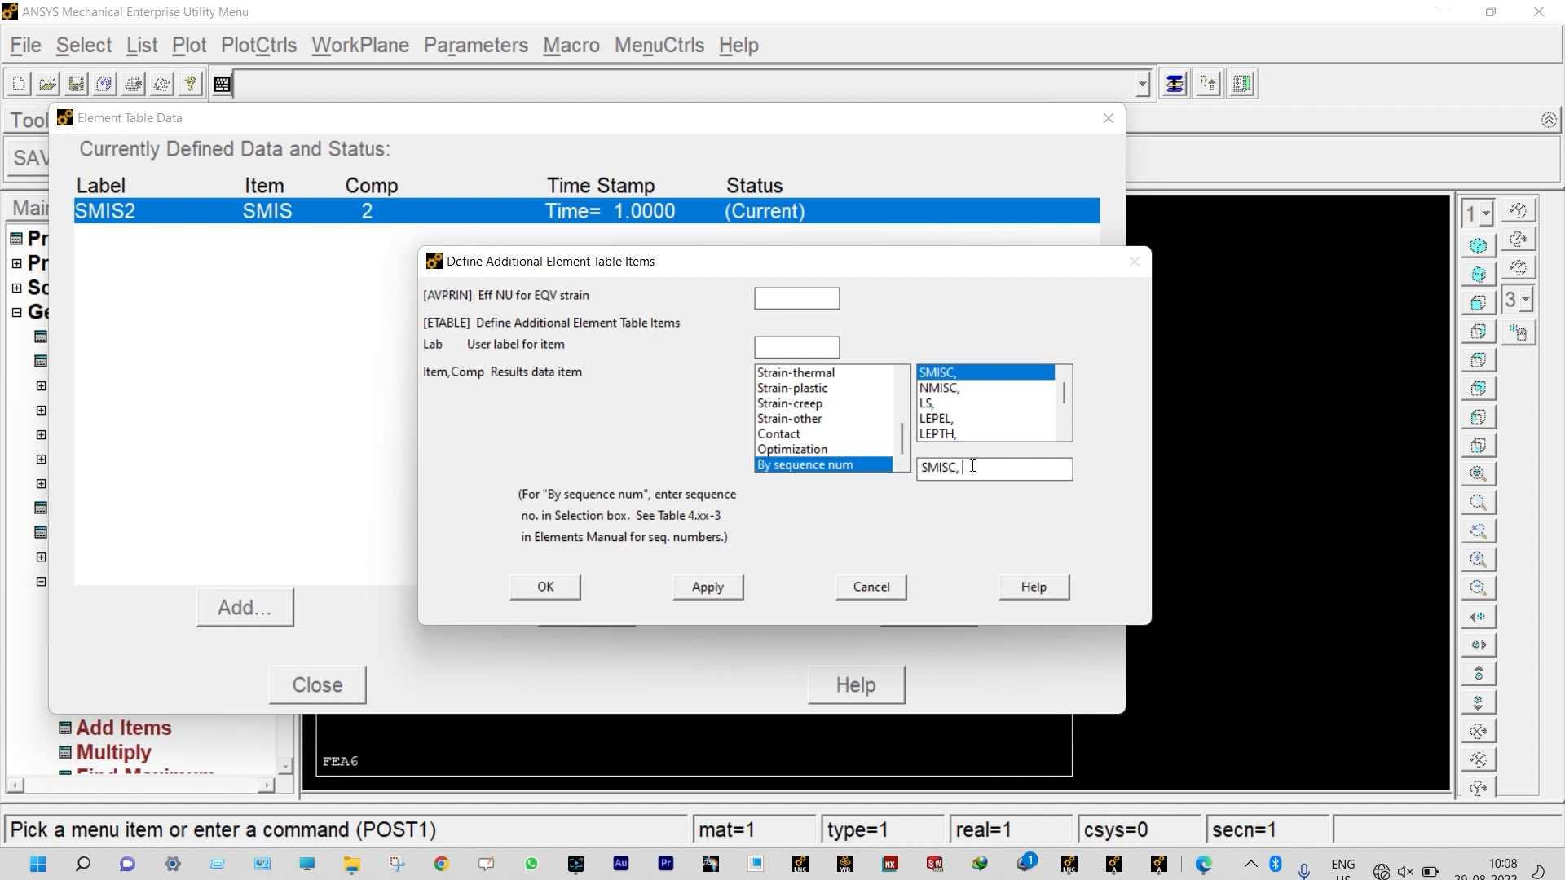
text(15)
click(708, 594)
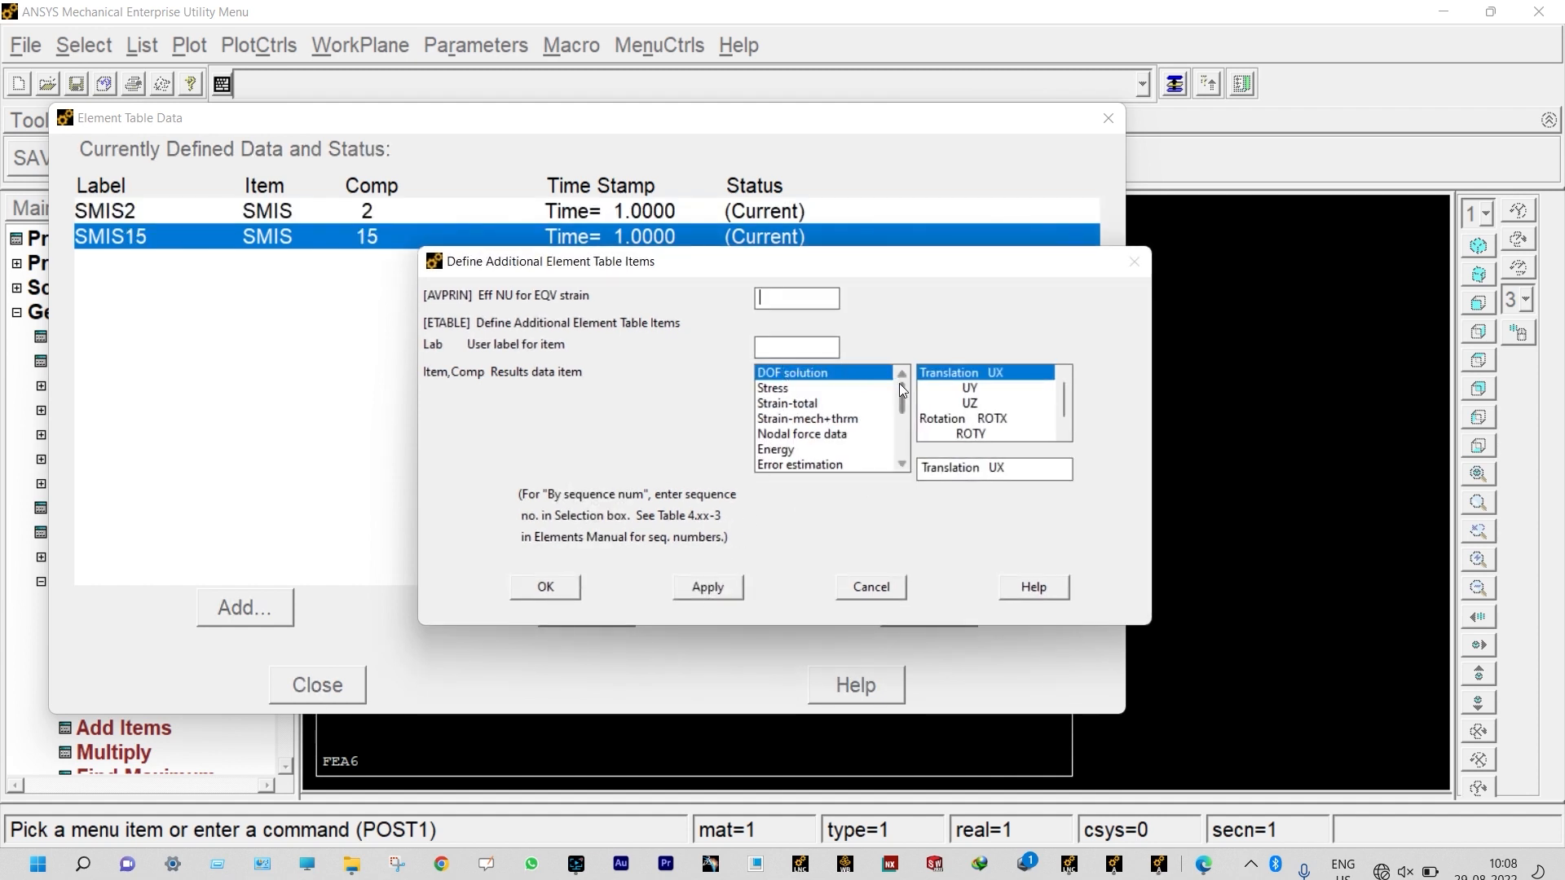
Add a third element table item by sequence number as SMISC, 5.
drag(901, 389, 902, 445)
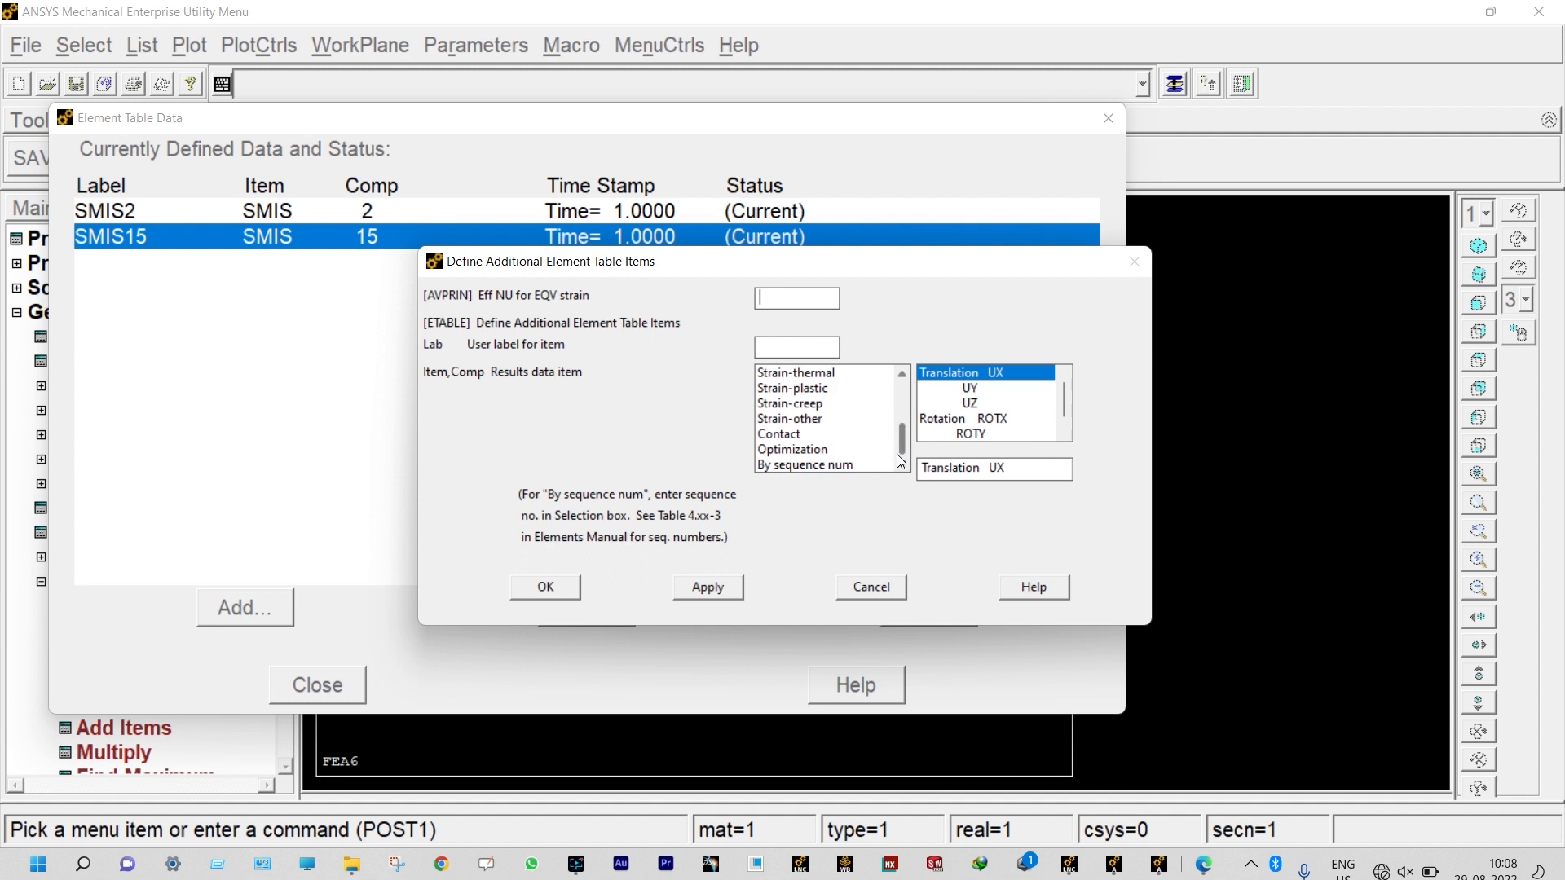
click(852, 467)
click(972, 465)
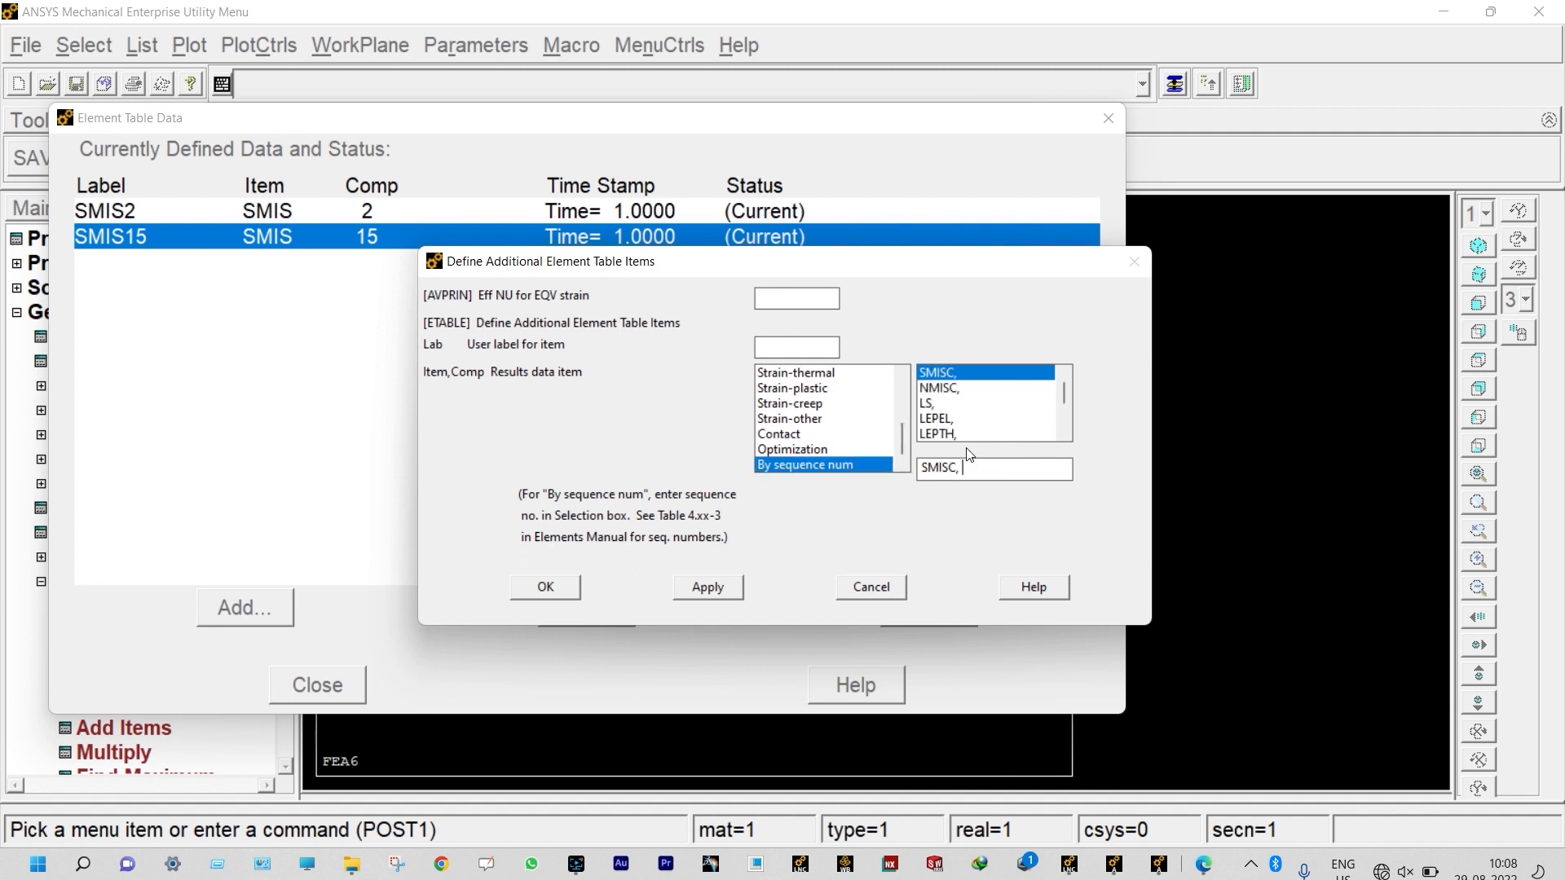
text(5)
click(708, 587)
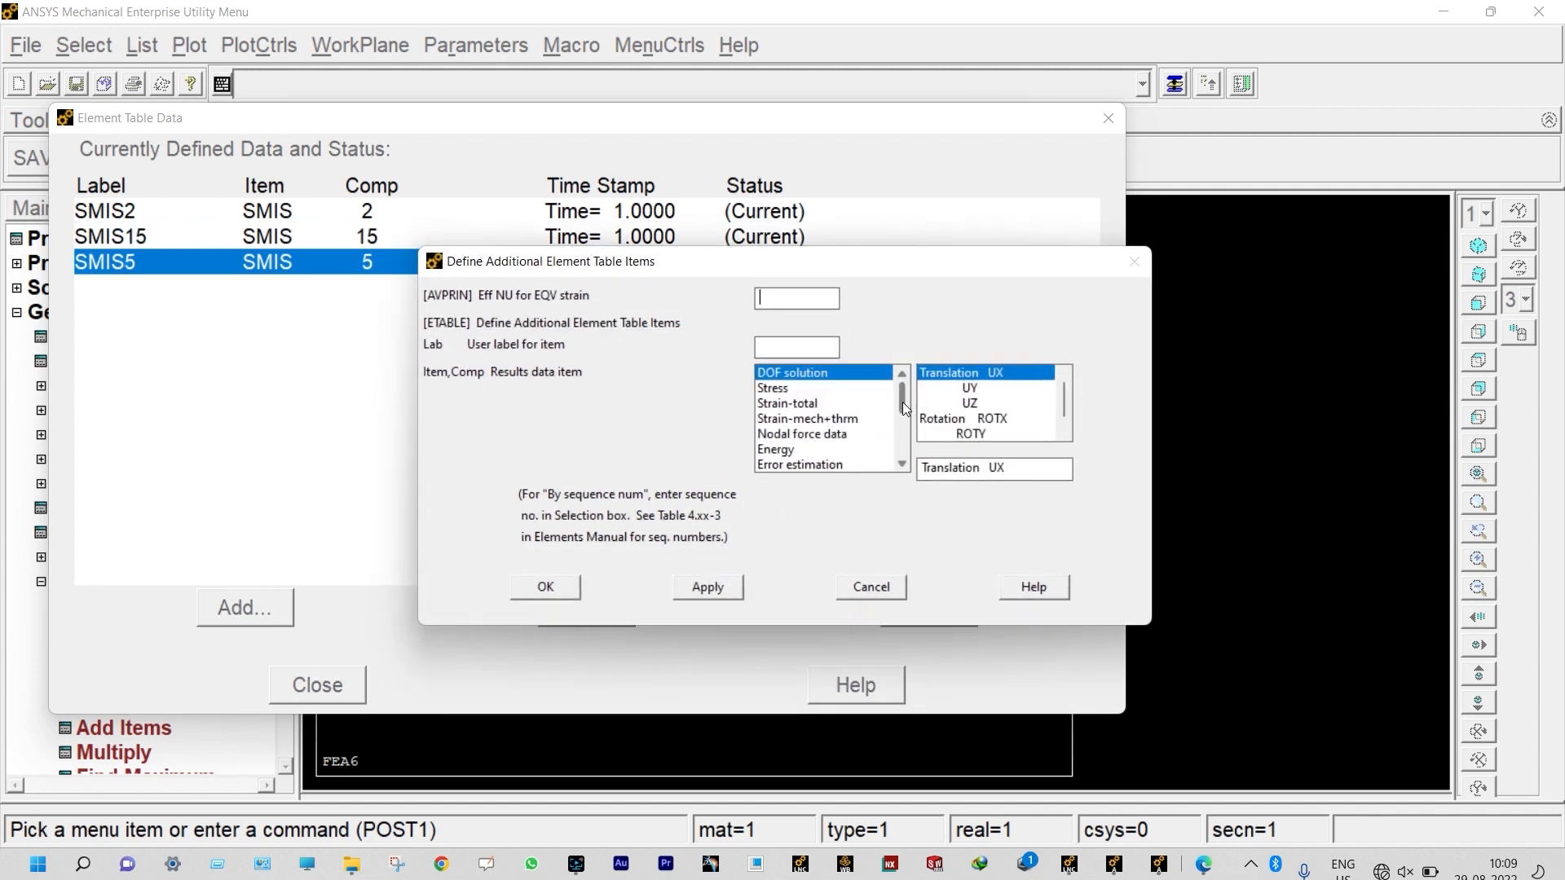
Add a fourth element table item by sequence number as SMISC, 18 and finish defining the table.
drag(902, 402, 911, 467)
click(839, 465)
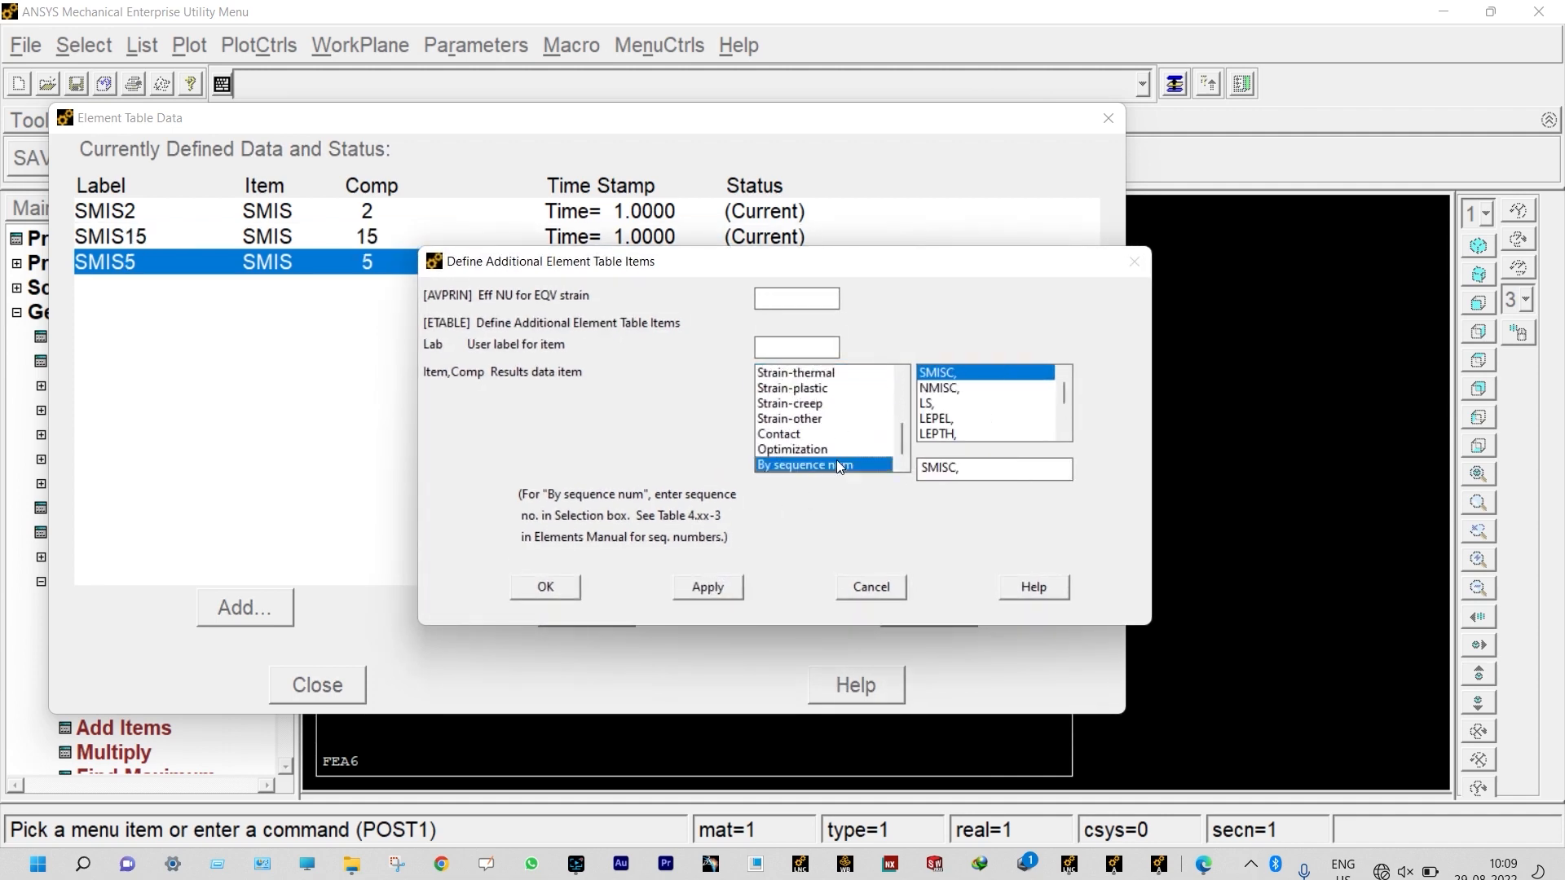
click(975, 466)
text(18)
click(559, 587)
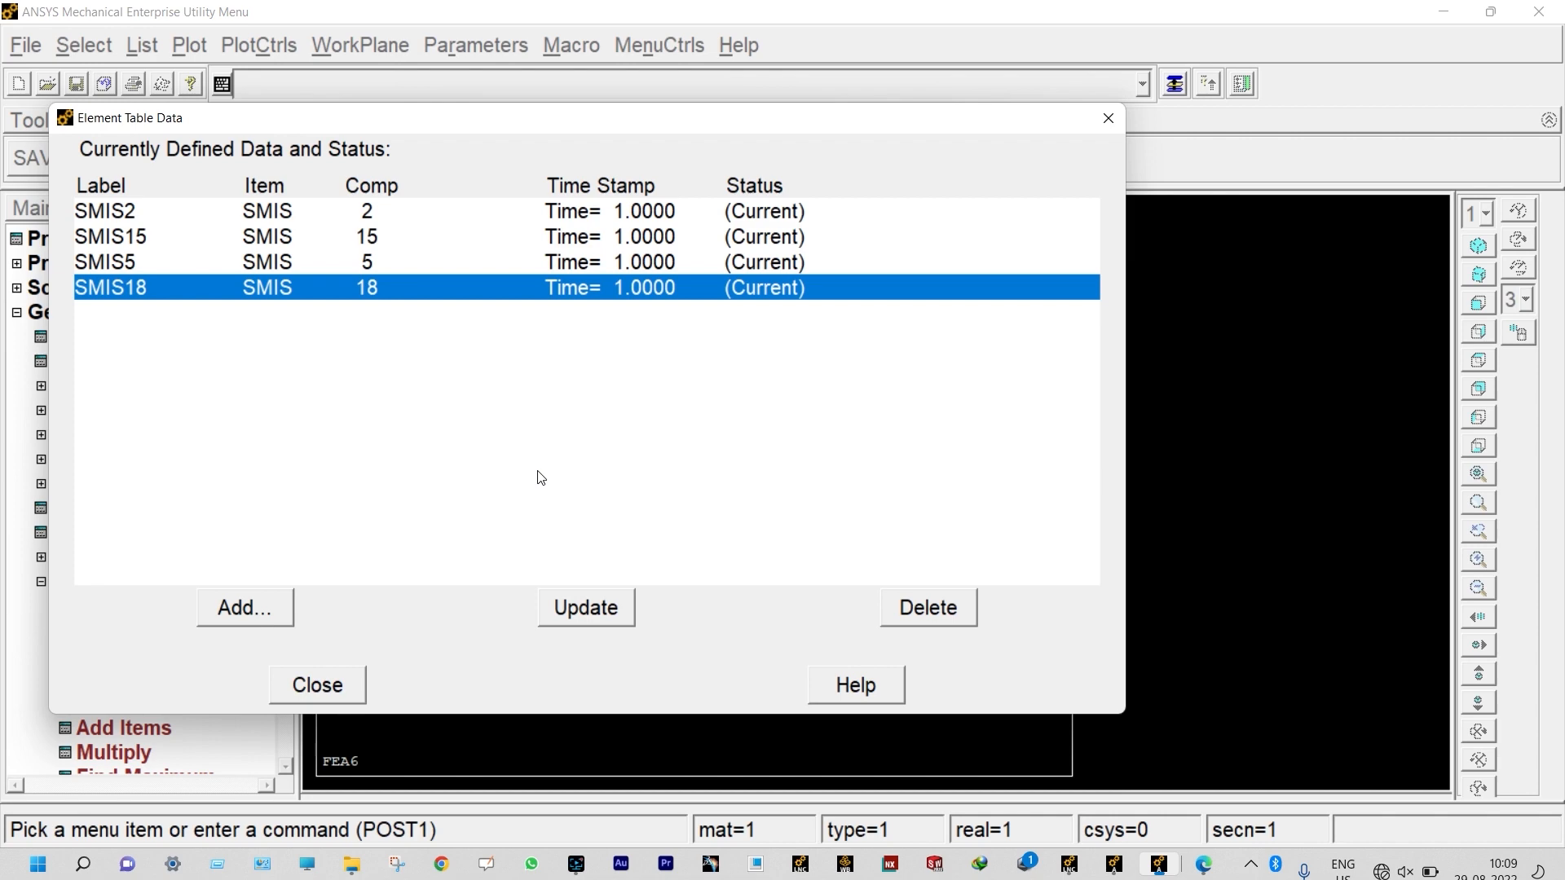
click(338, 683)
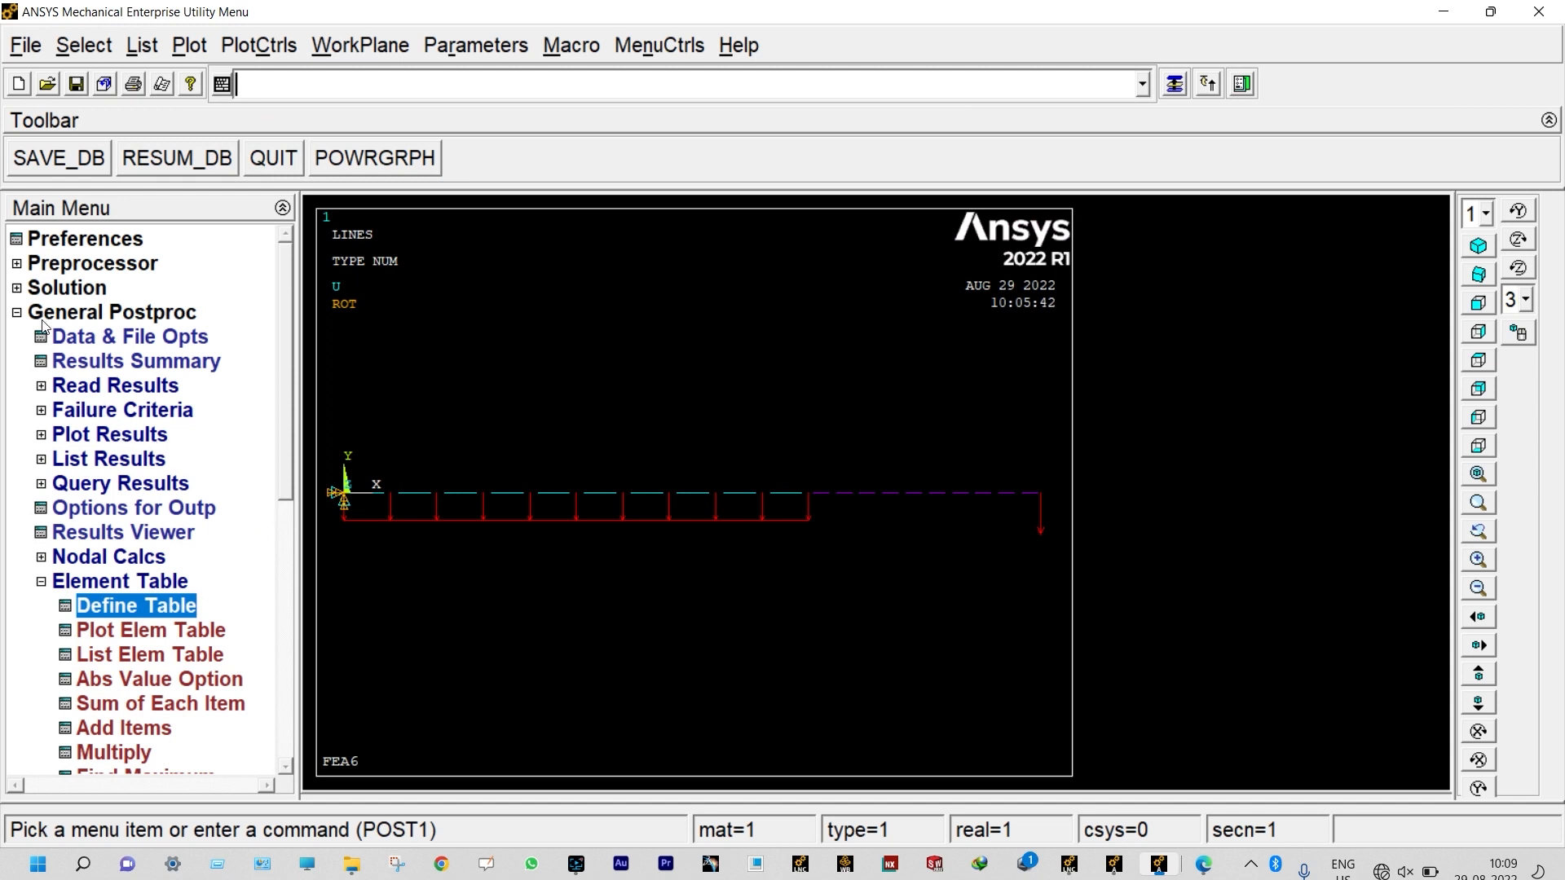
List the reaction solution for all items, review it and close the listing.
click(45, 583)
click(50, 459)
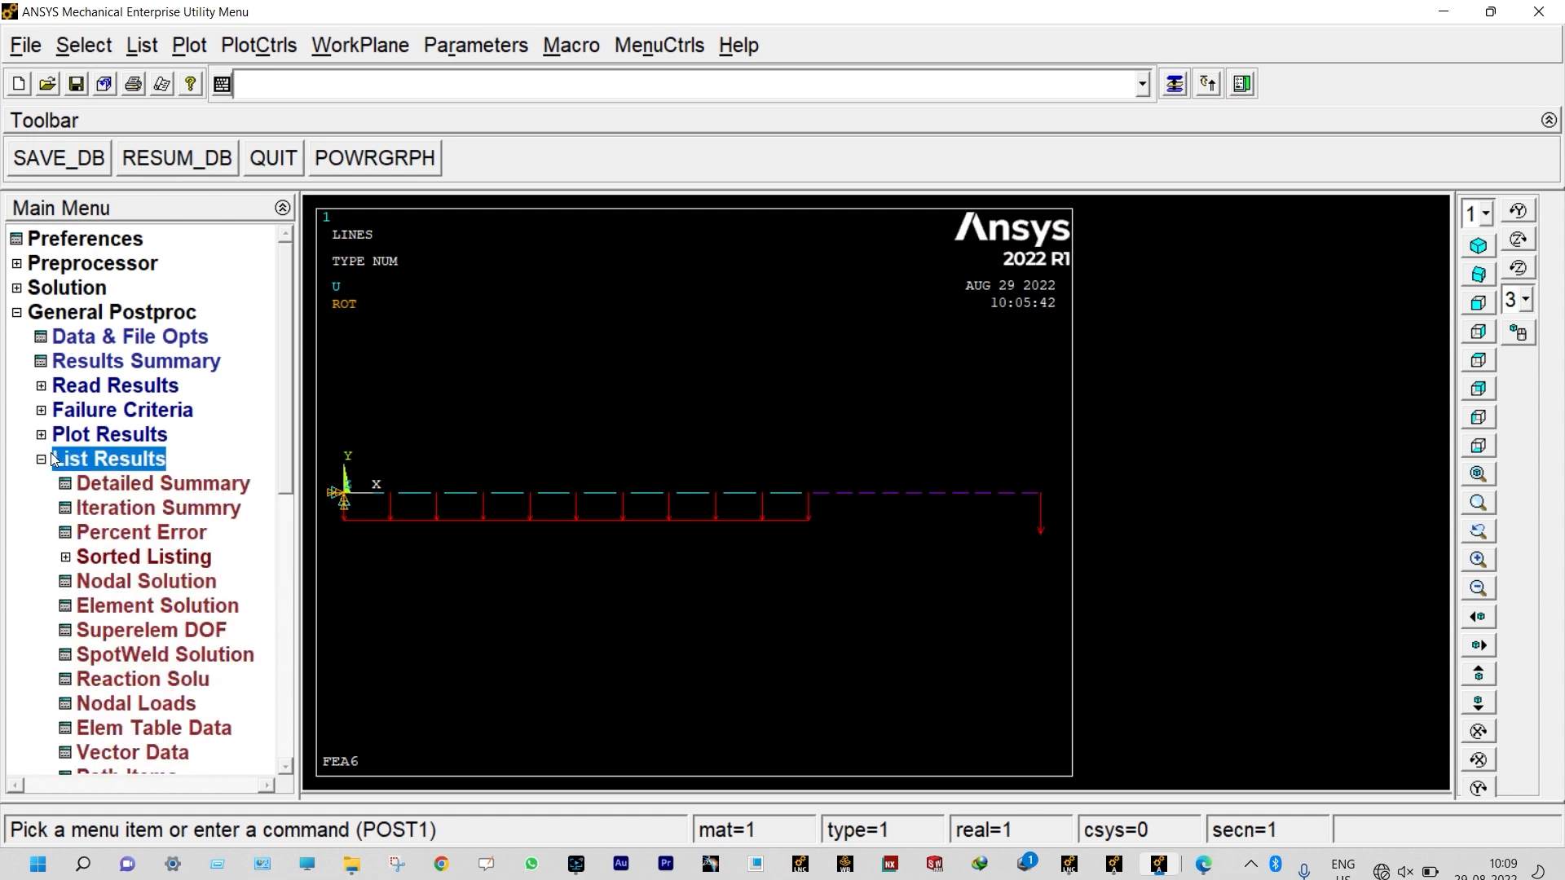
click(119, 679)
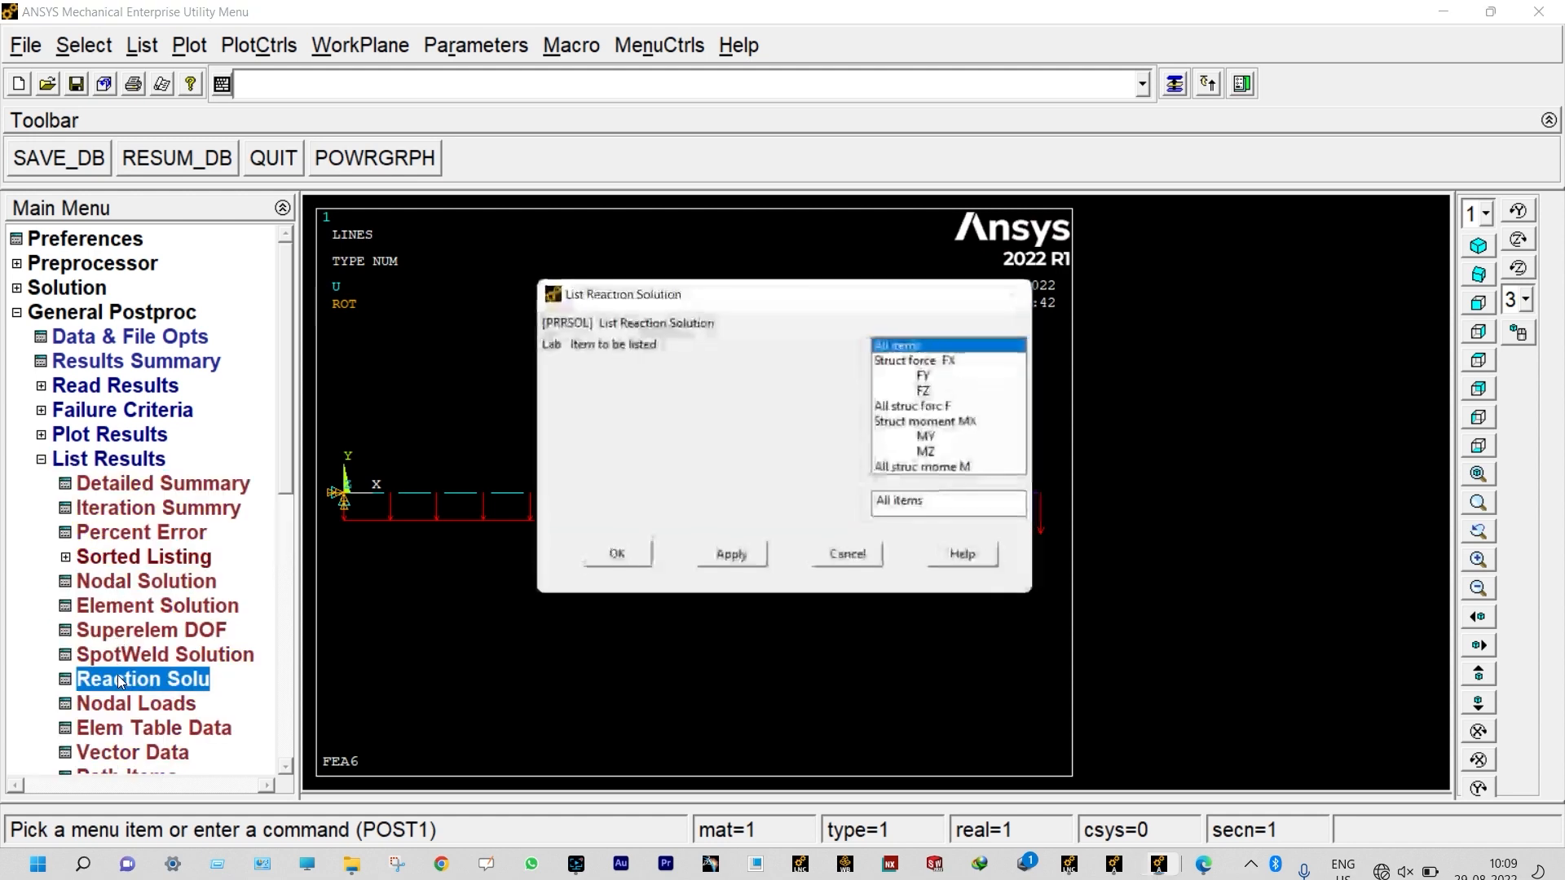
click(620, 557)
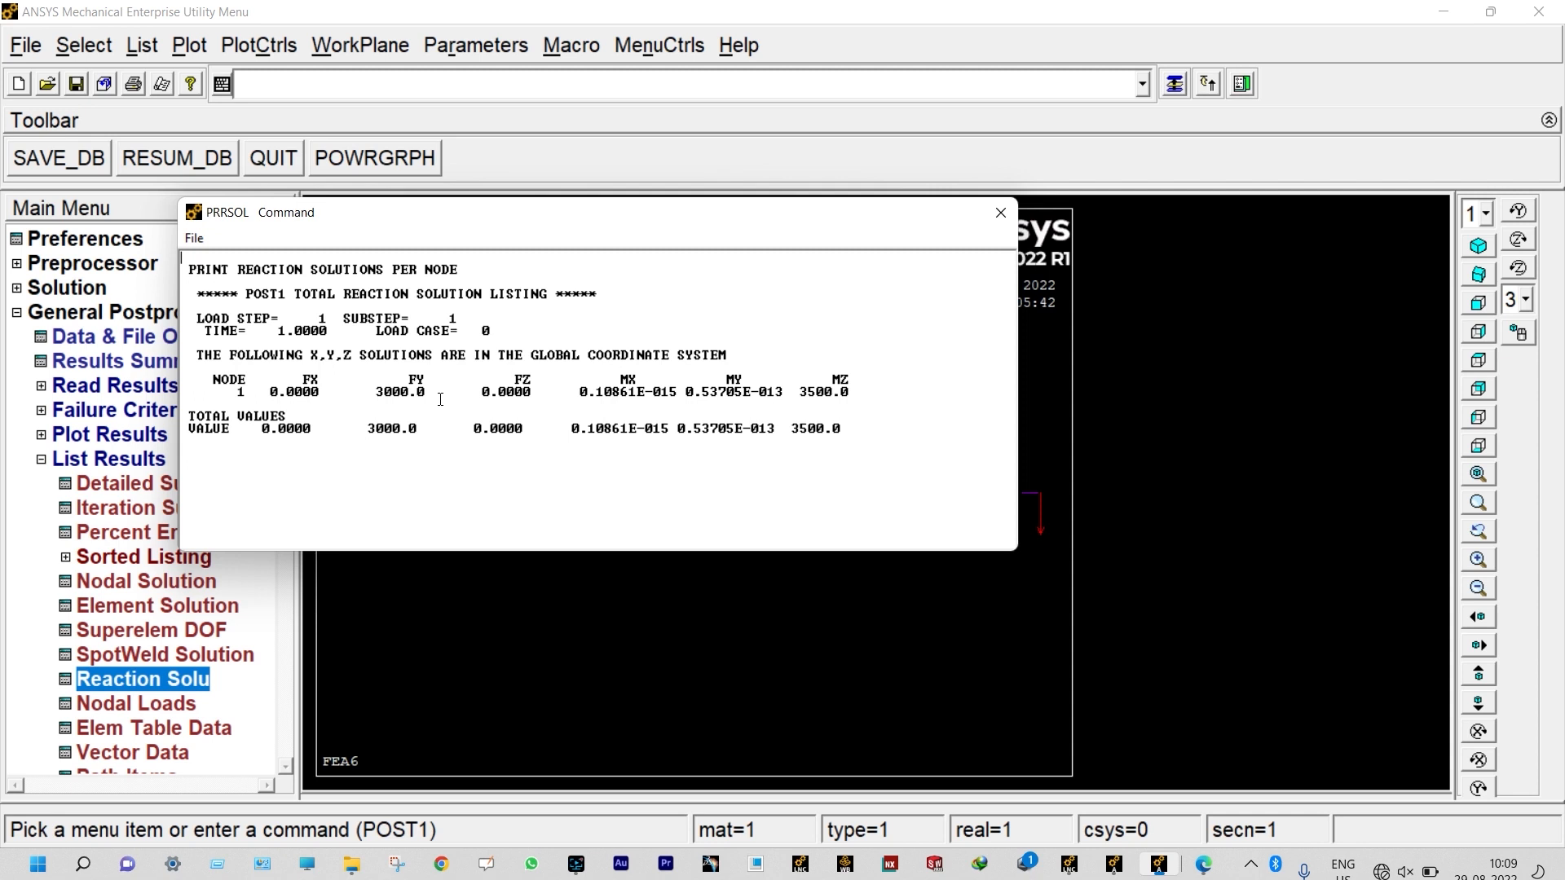
click(999, 214)
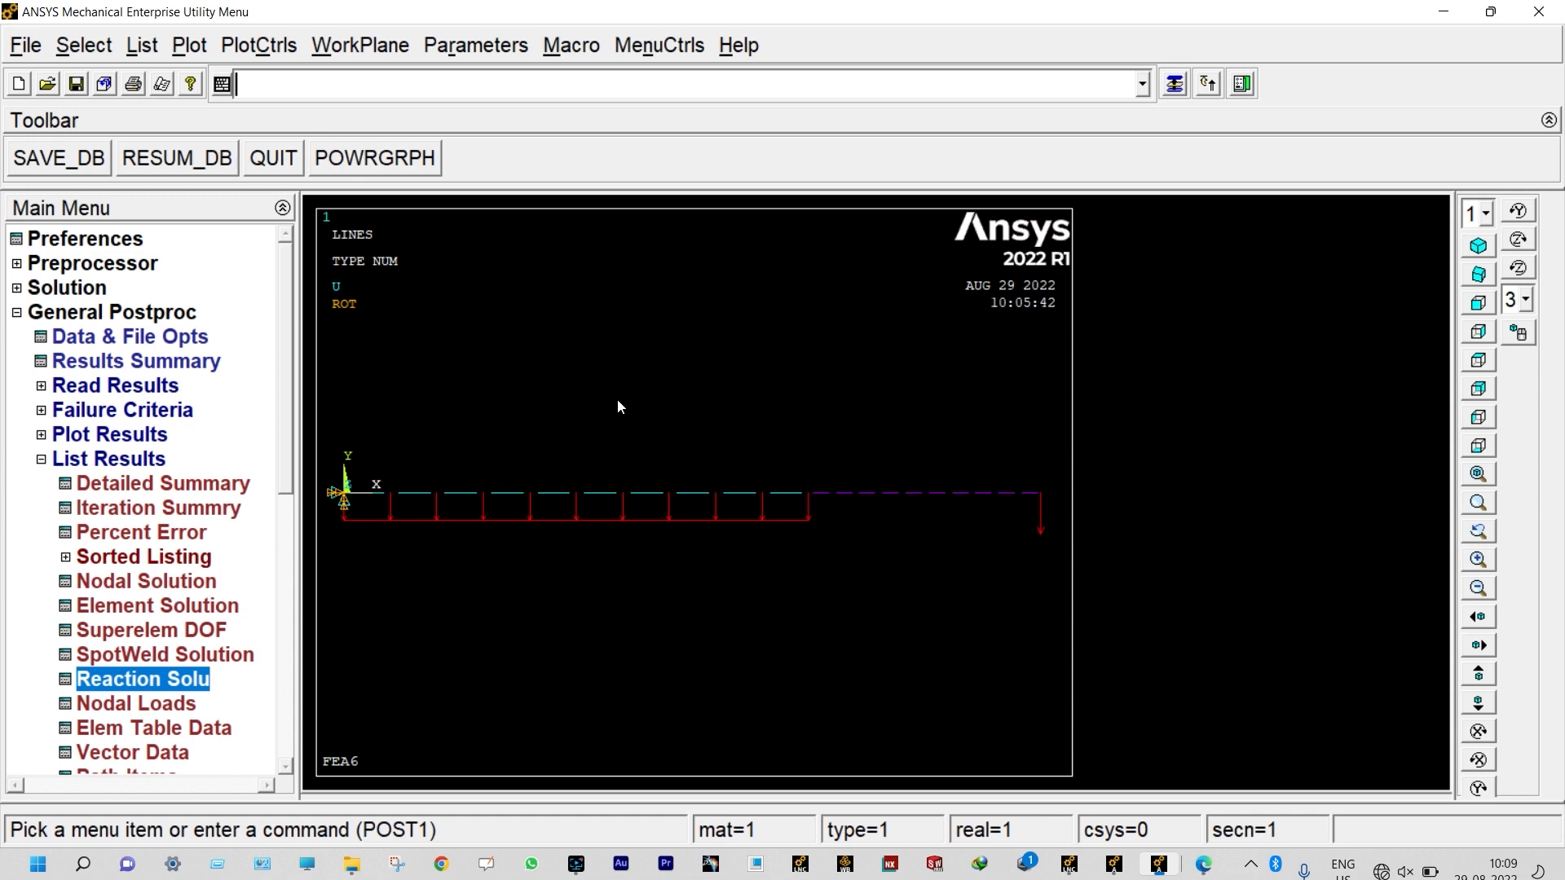
List the element table data for SMIS2, SMIS15, SMIS5 and SMIS18 and examine the element, minimum and maximum values.
click(159, 728)
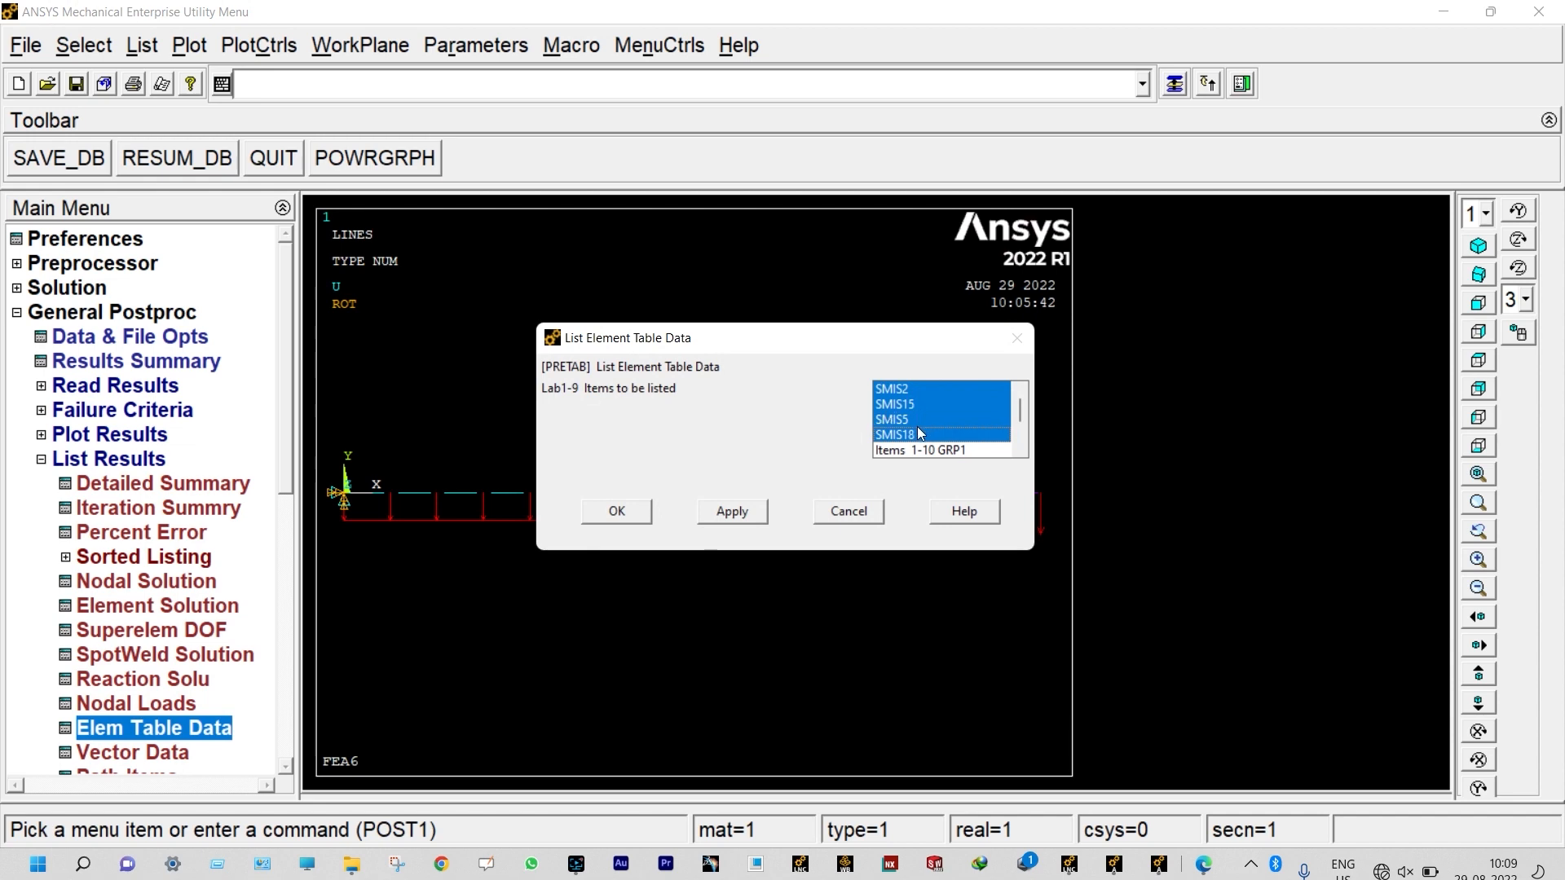
click(633, 520)
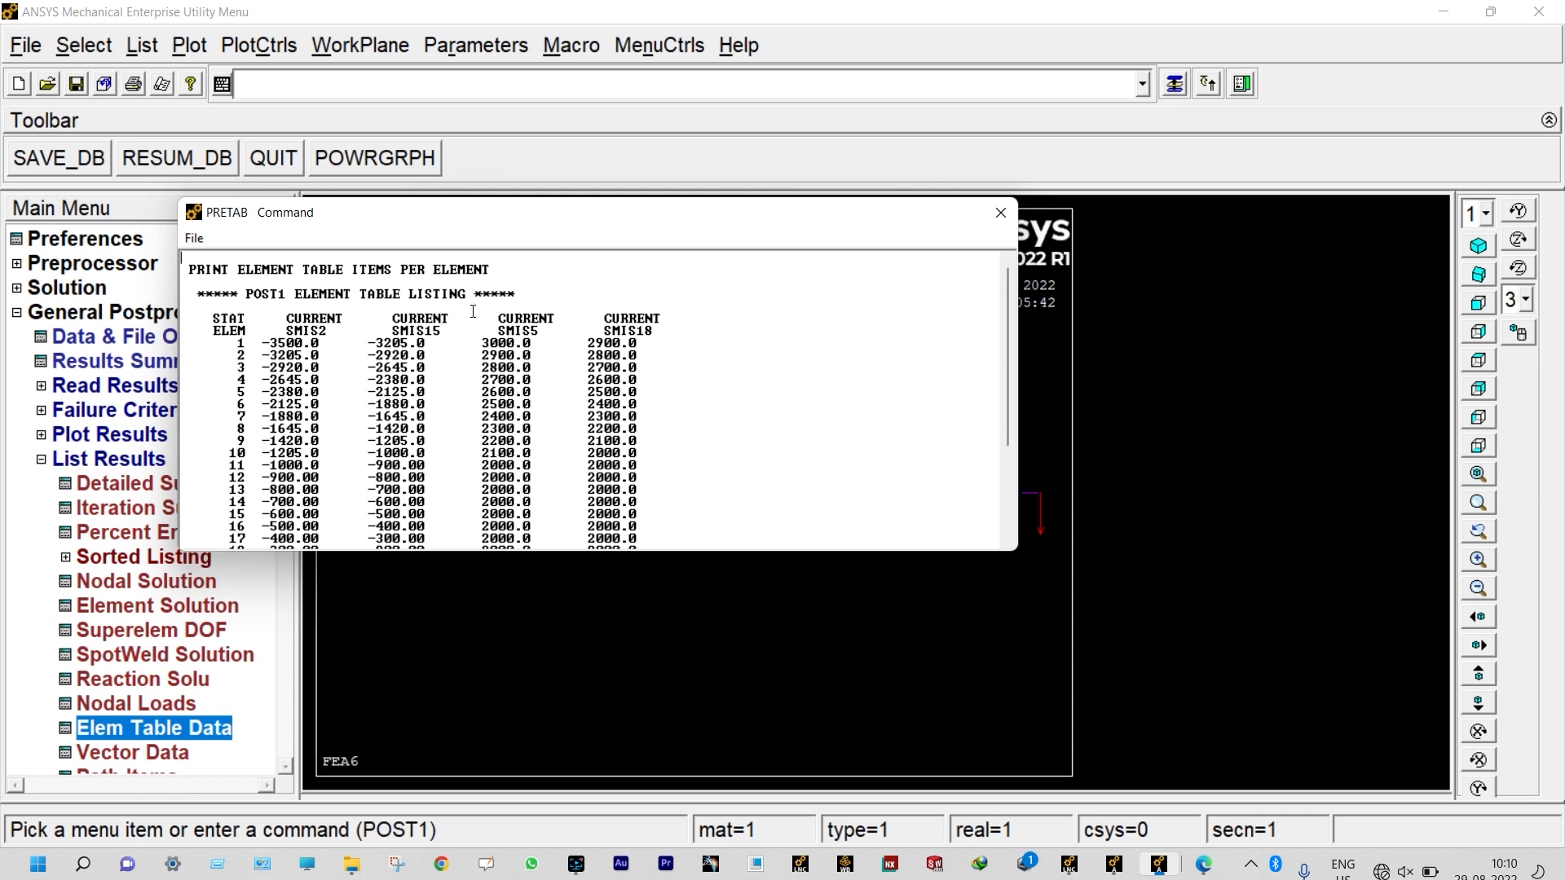
scroll(473, 312, down, 3)
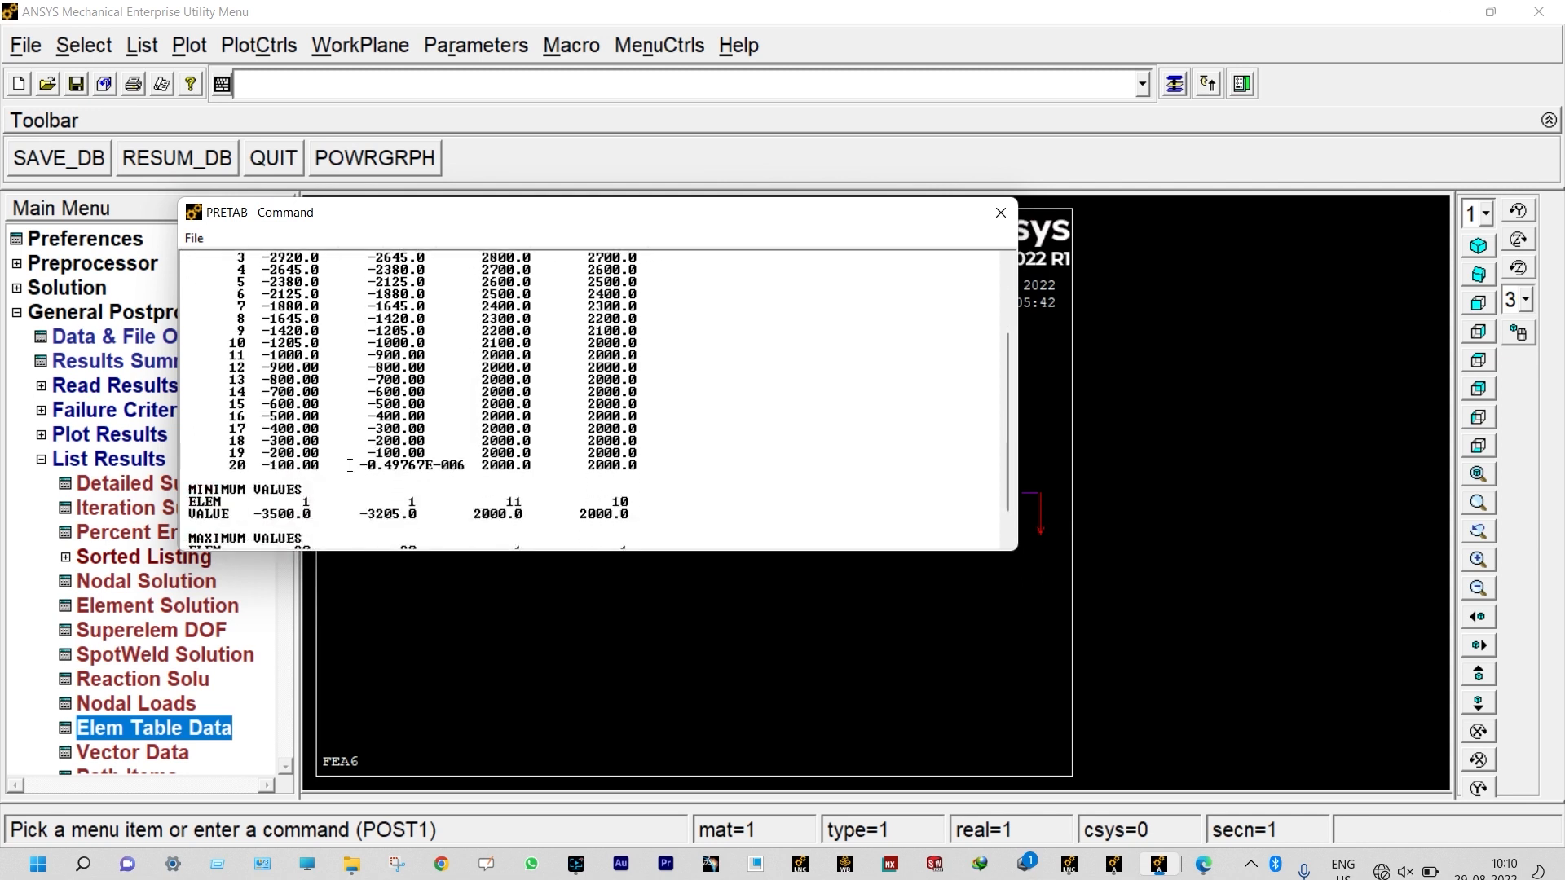
scroll(318, 473, down, 1)
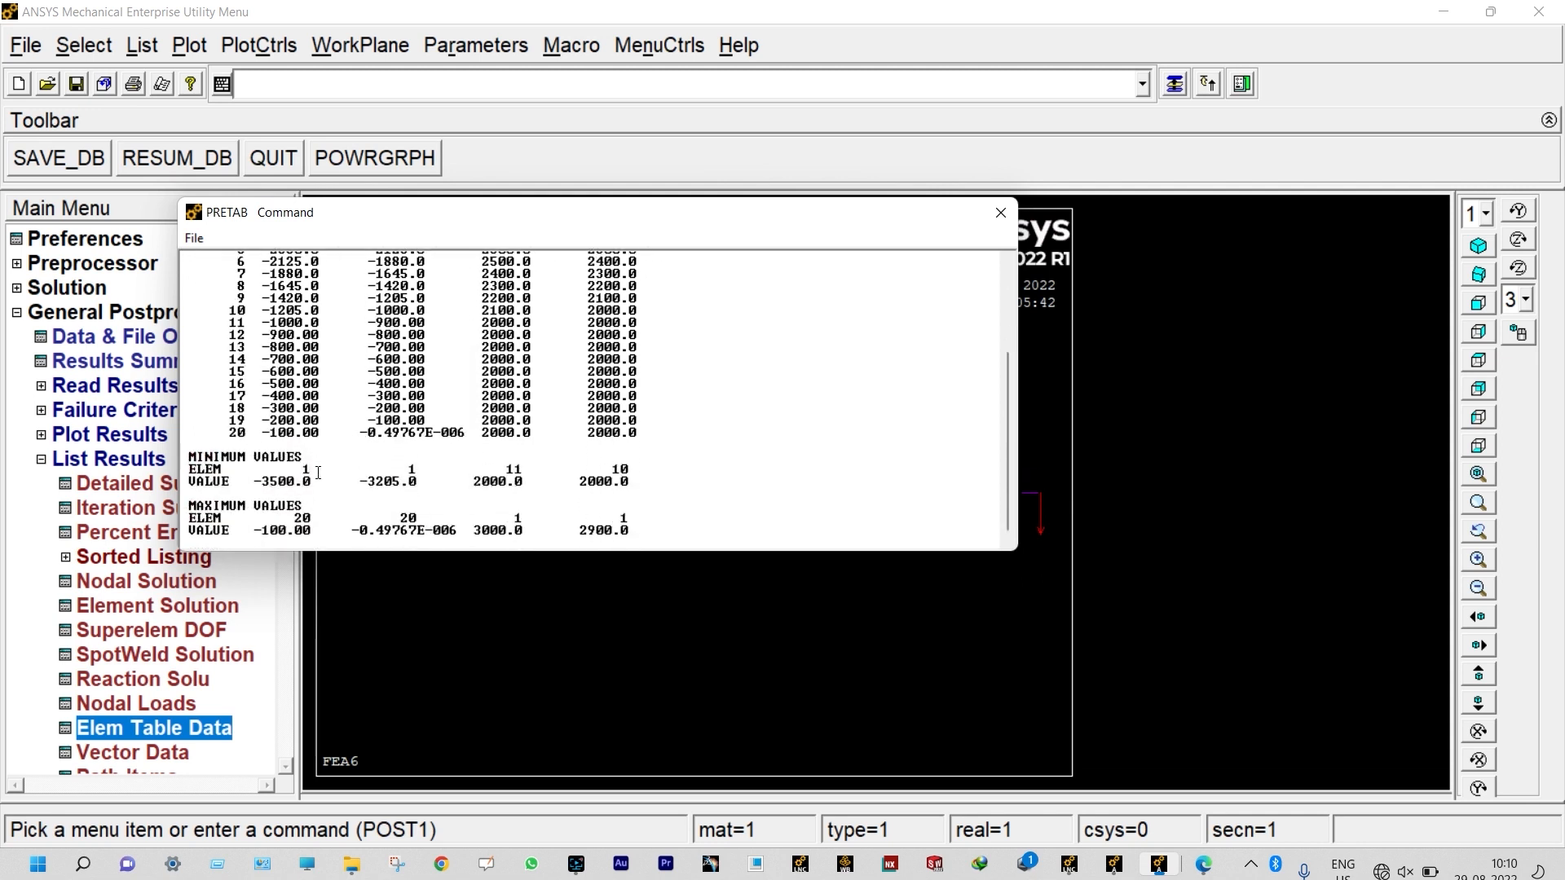
drag(739, 550, 707, 739)
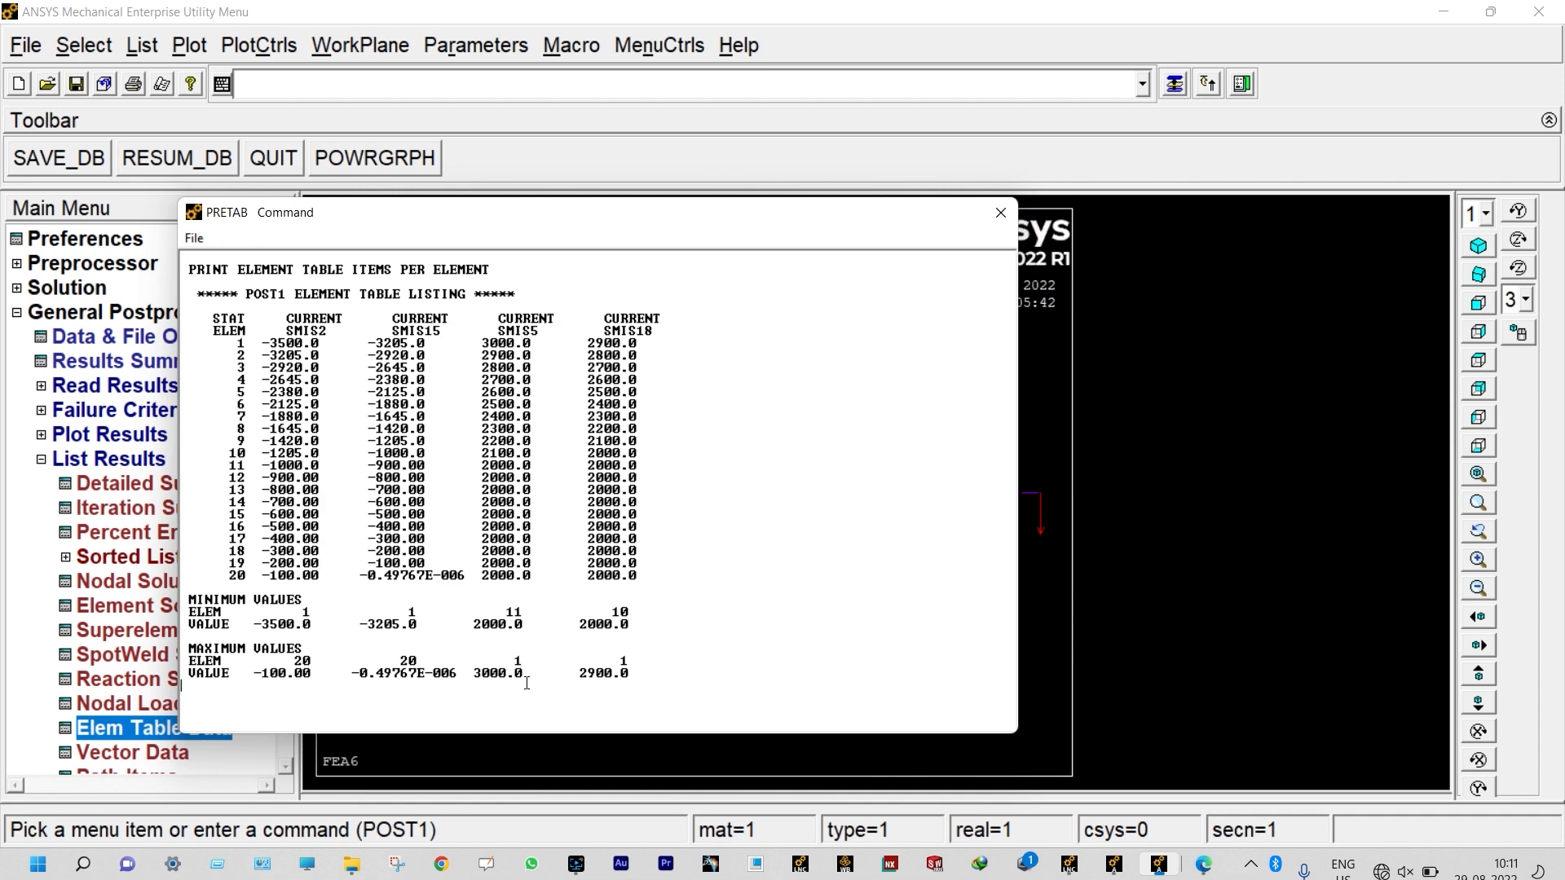
click(1001, 212)
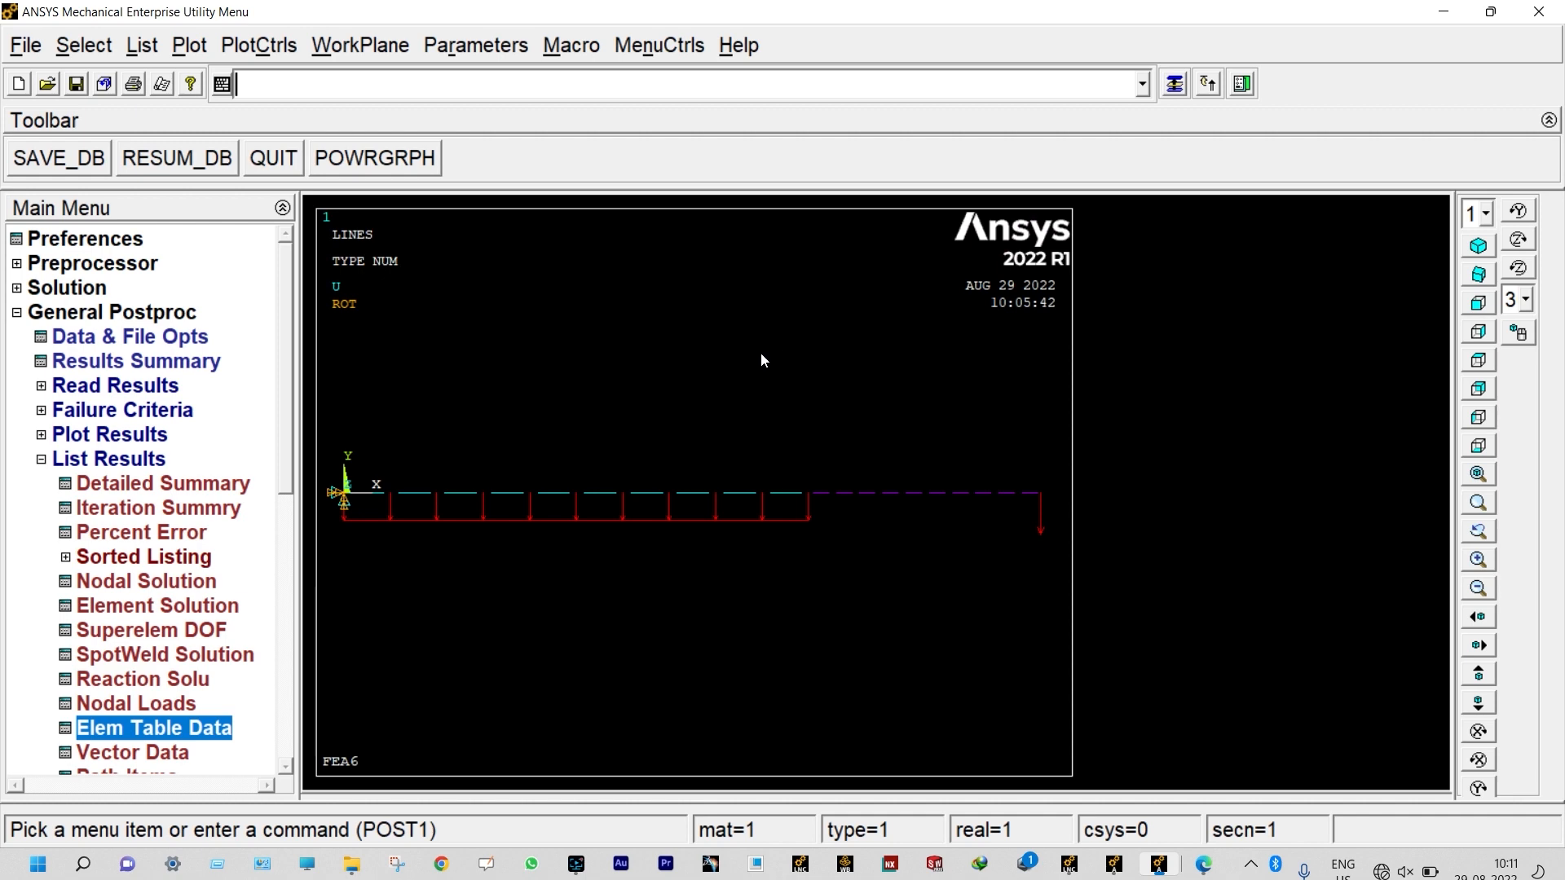
Plot the line-element results with SMIS2 at node I and SMIS15 at node J on the undeformed shape.
click(62, 437)
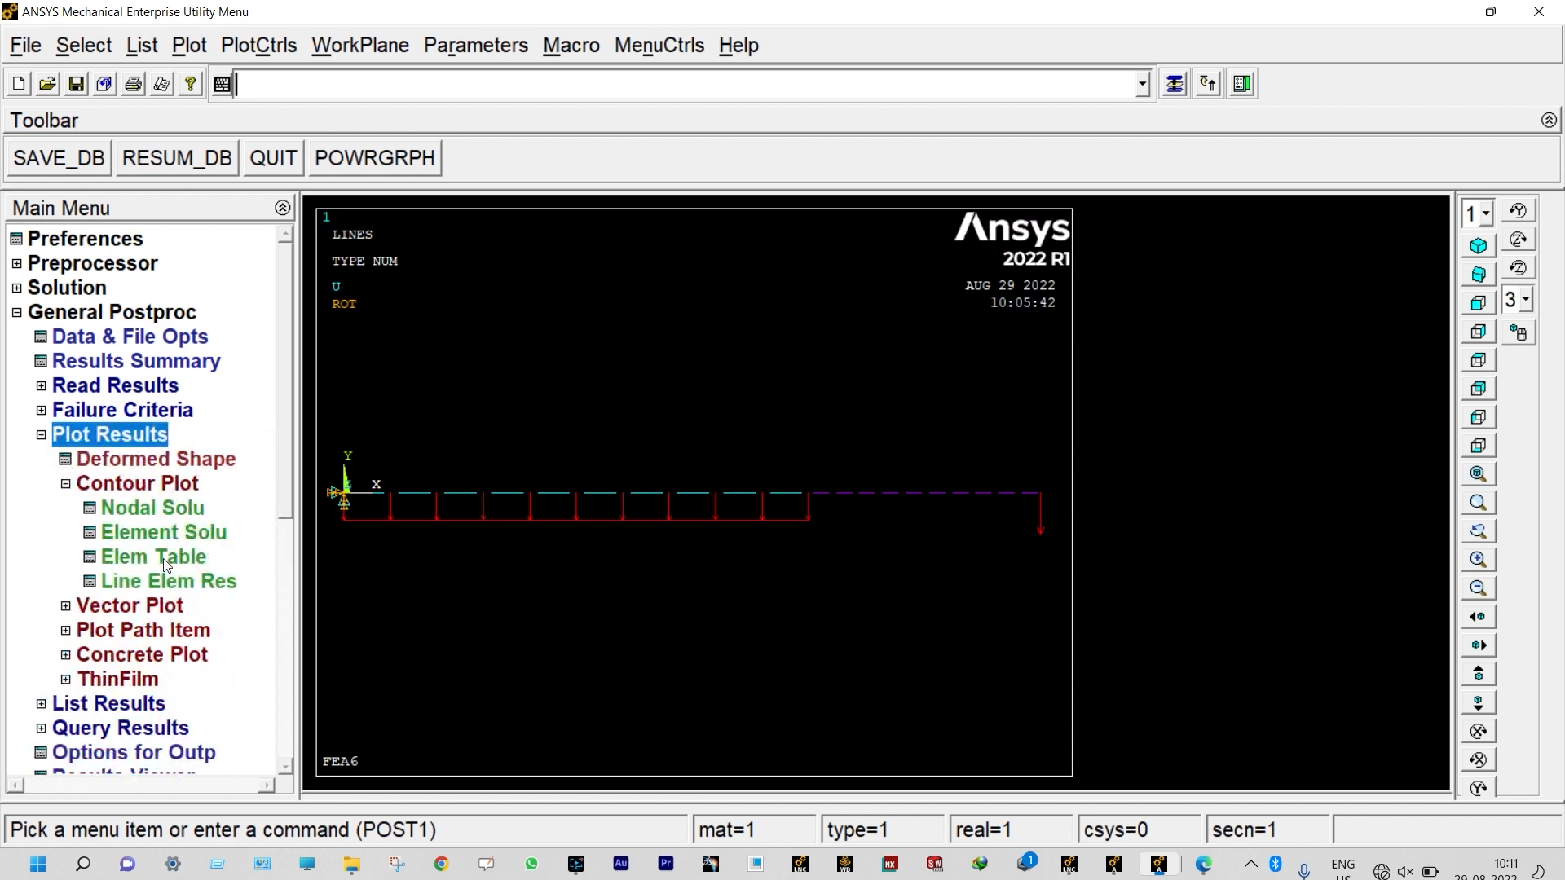
click(170, 582)
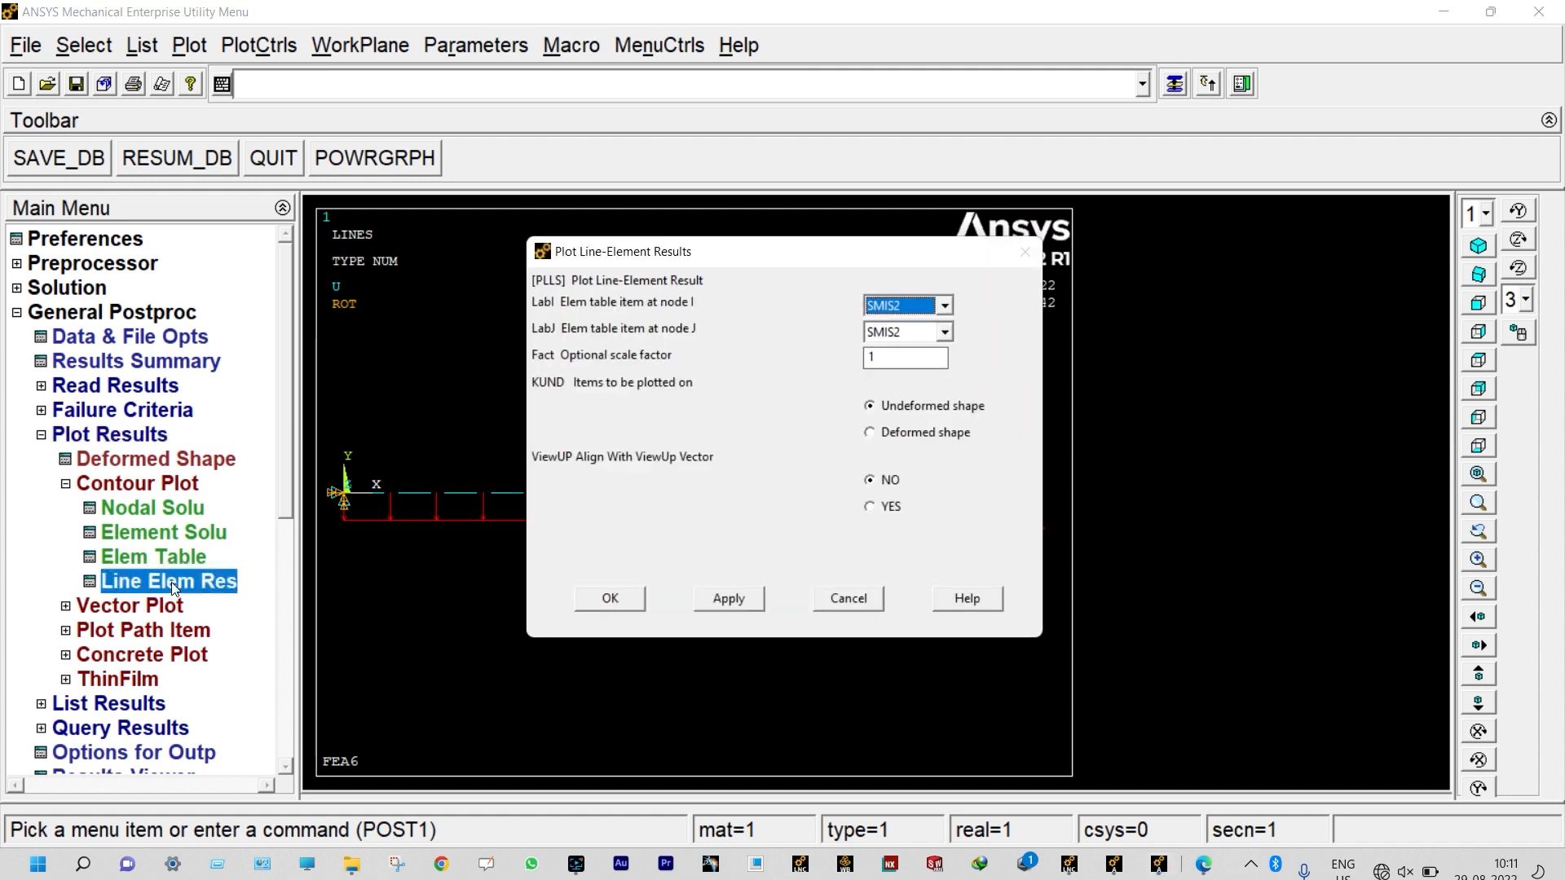
click(895, 331)
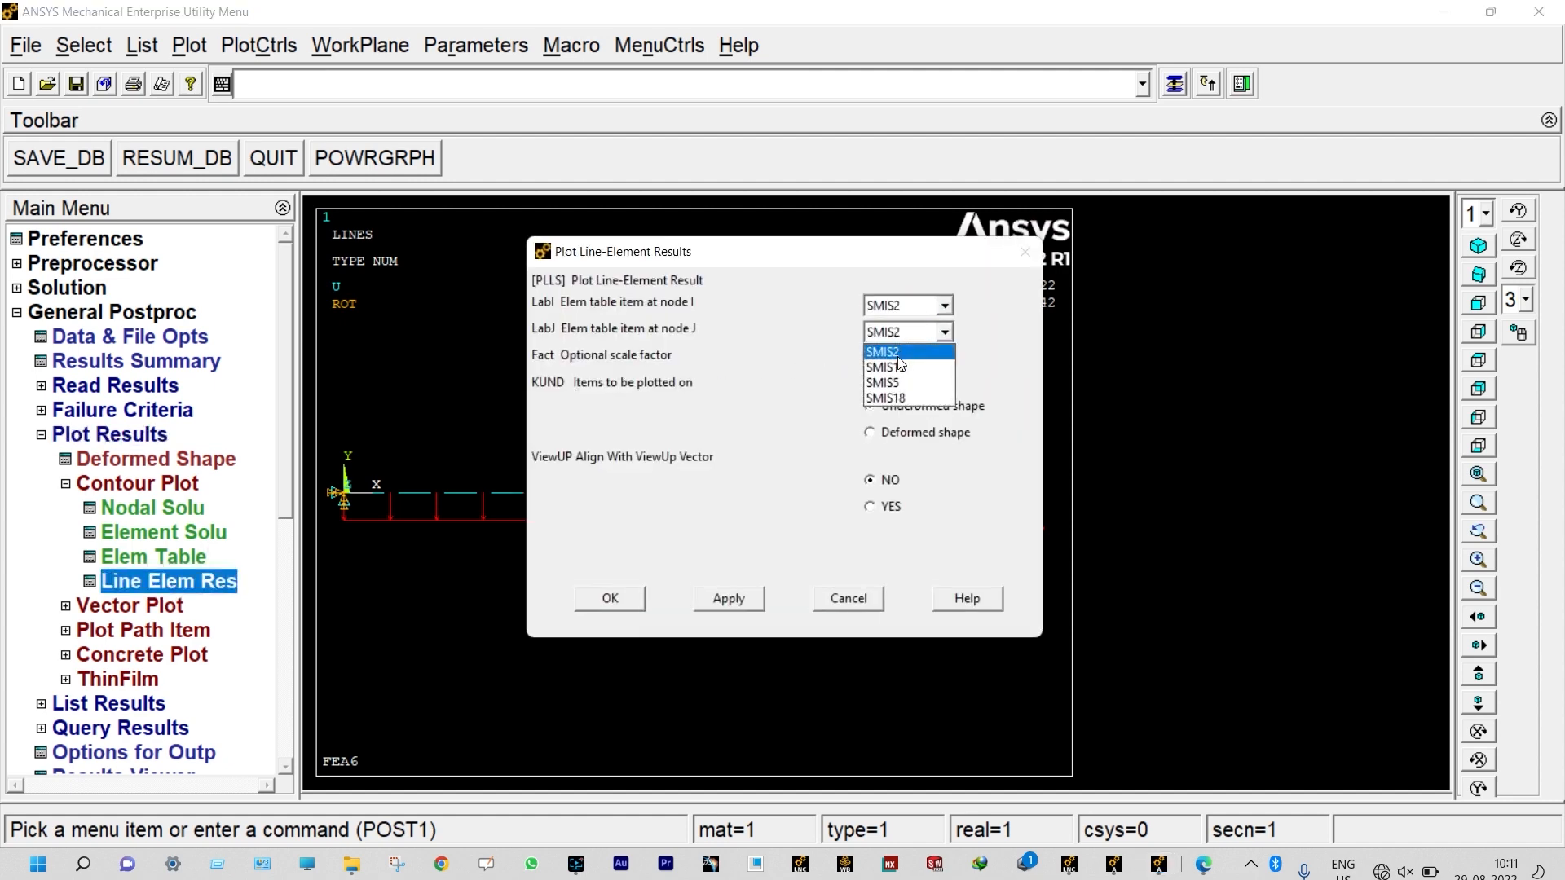
click(899, 366)
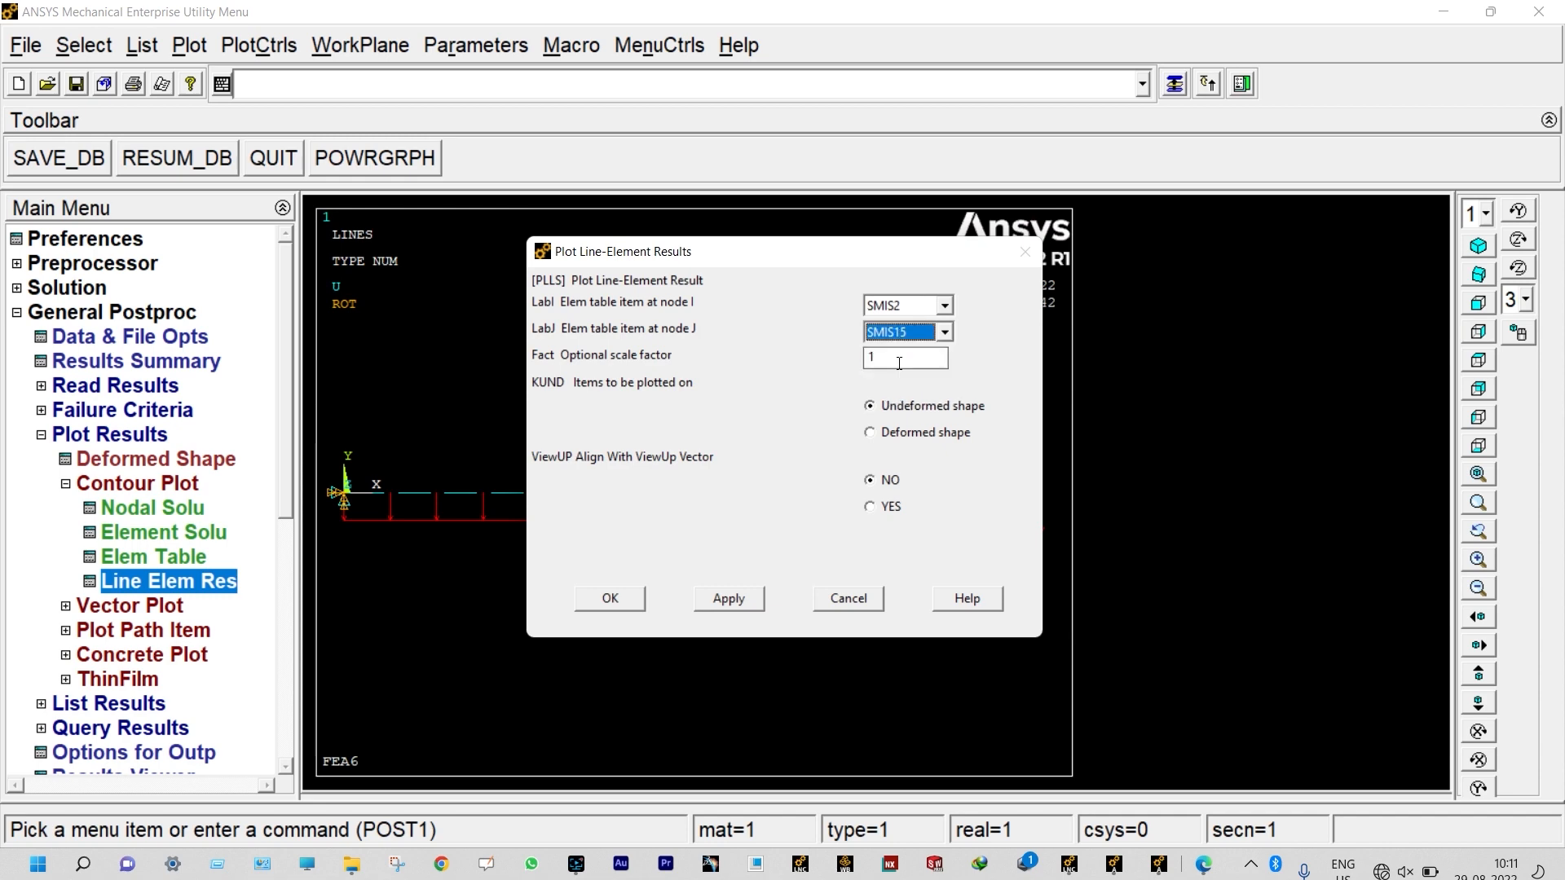
click(610, 598)
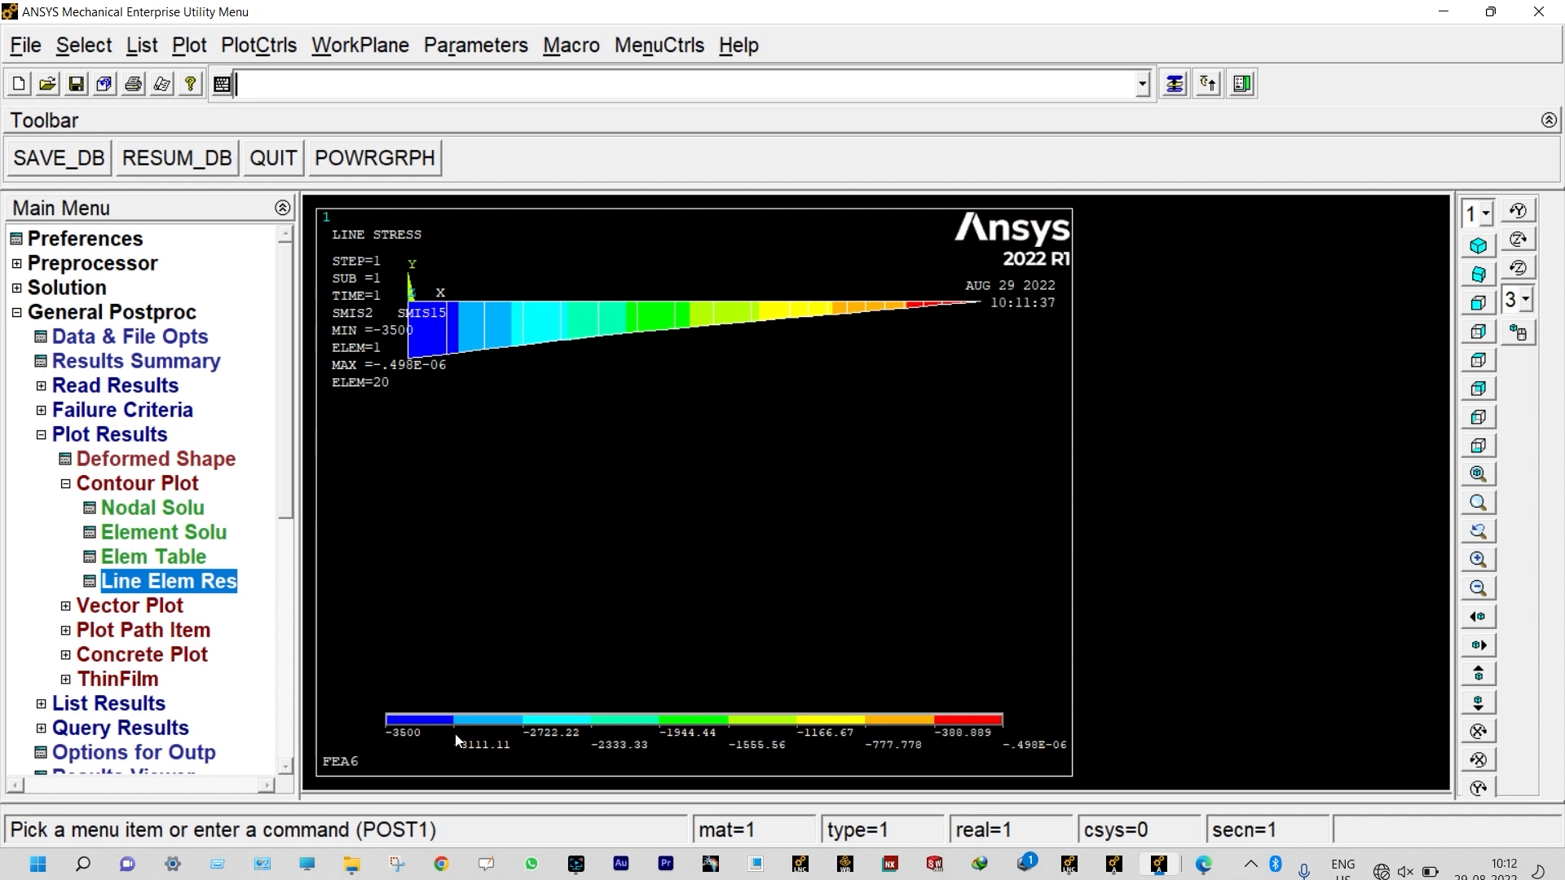
Switch to the UDEMY10.pdf problem sheet in the browser, compare the plot with its bending moment diagram and return to ANSYS.
click(1204, 866)
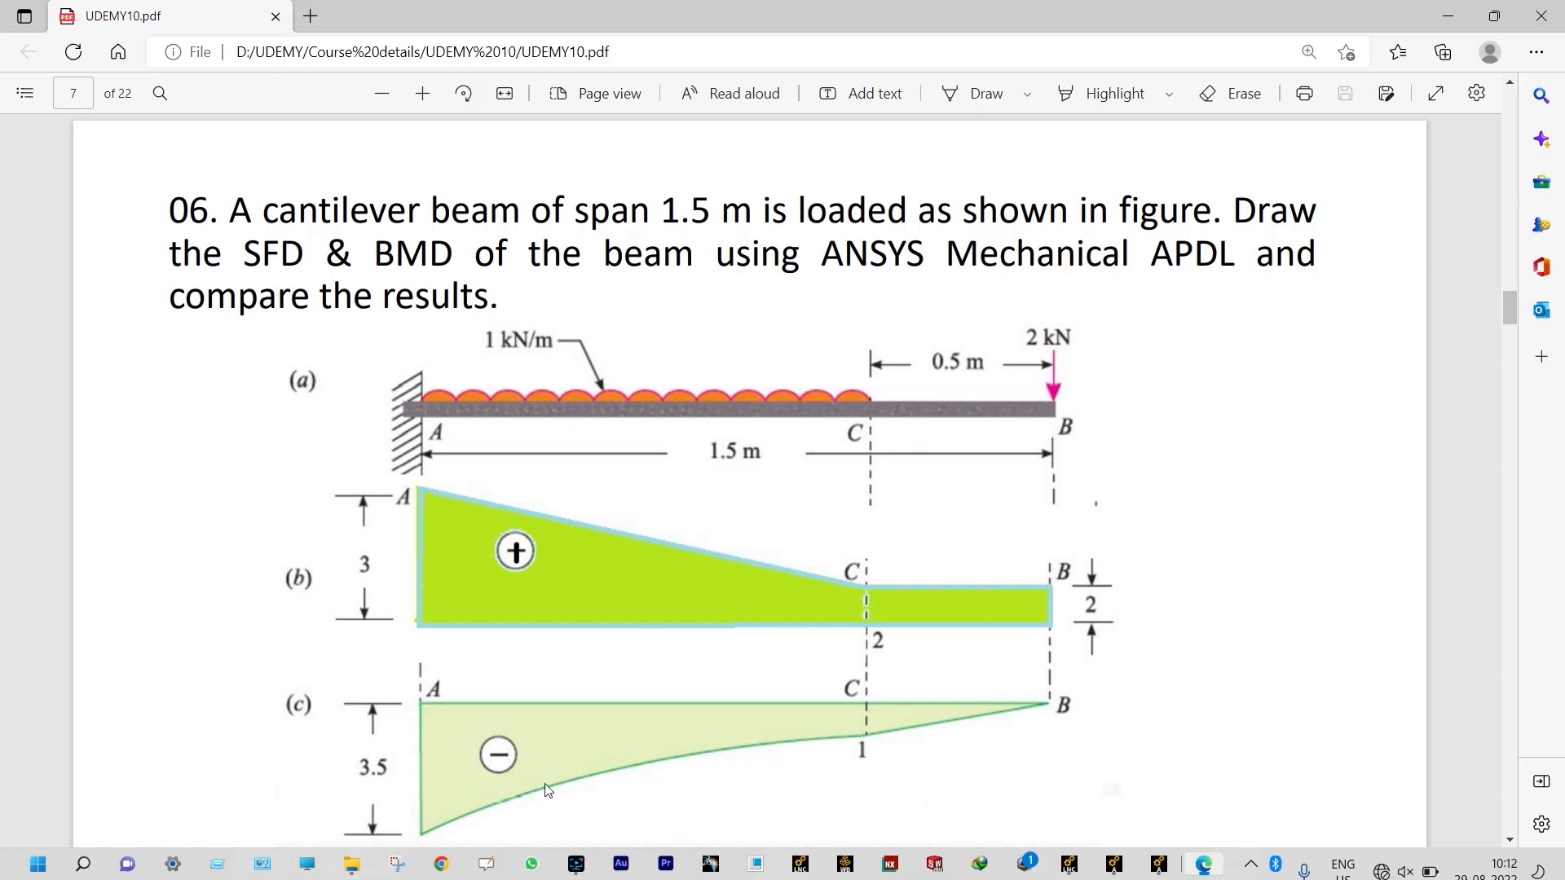
scroll(542, 784, down, 1)
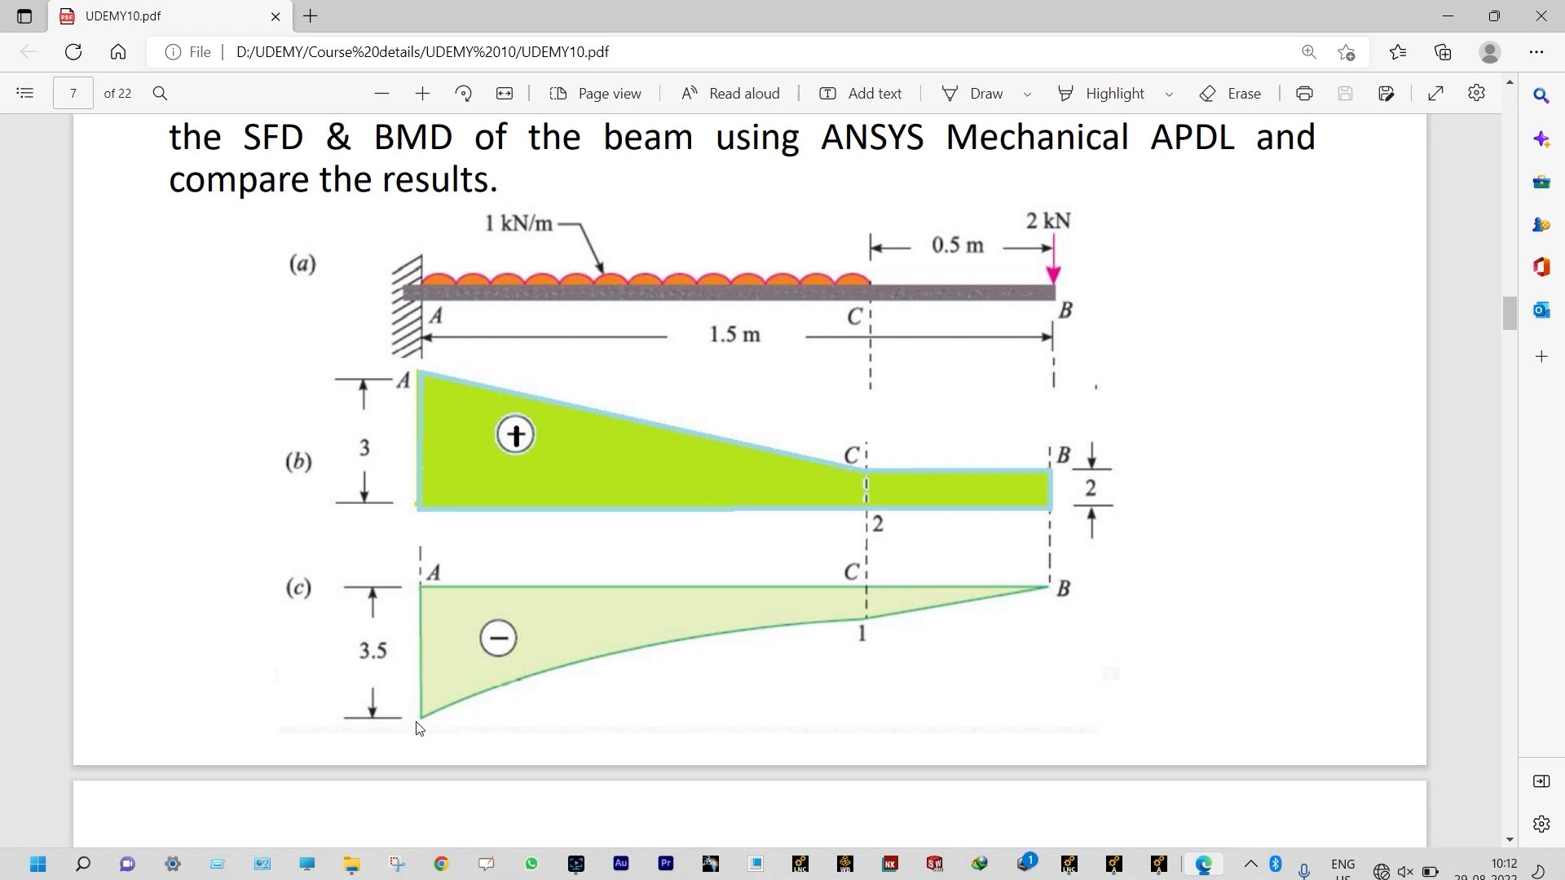
click(1444, 11)
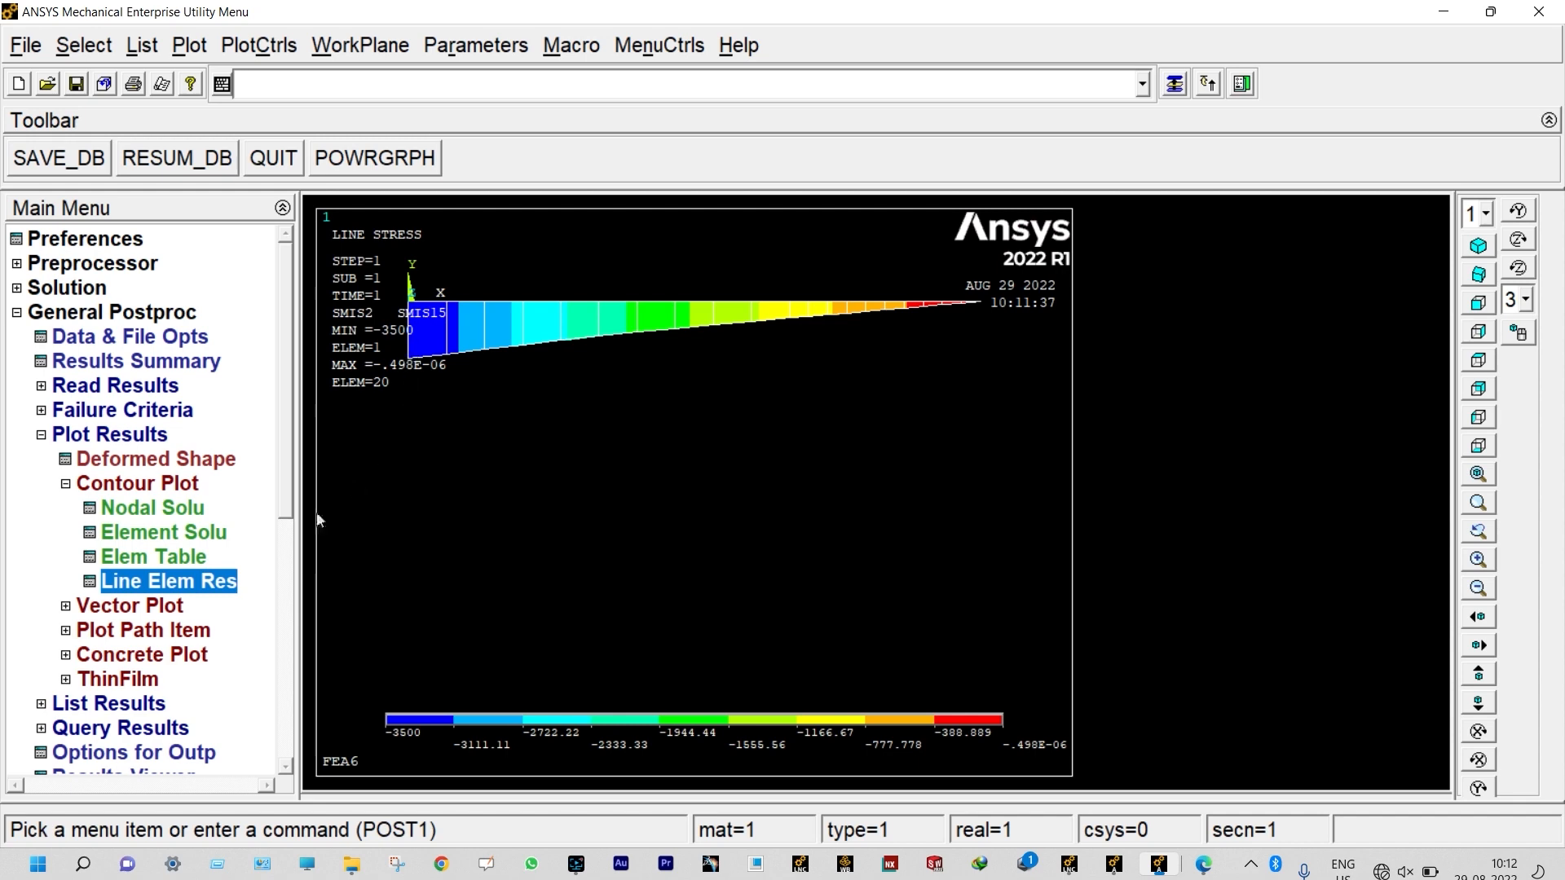
Plot the line-element results with SMIS5 at node I and SMIS18 at node J, compare them with the PDF's shear force diagram and close the PDF.
click(214, 579)
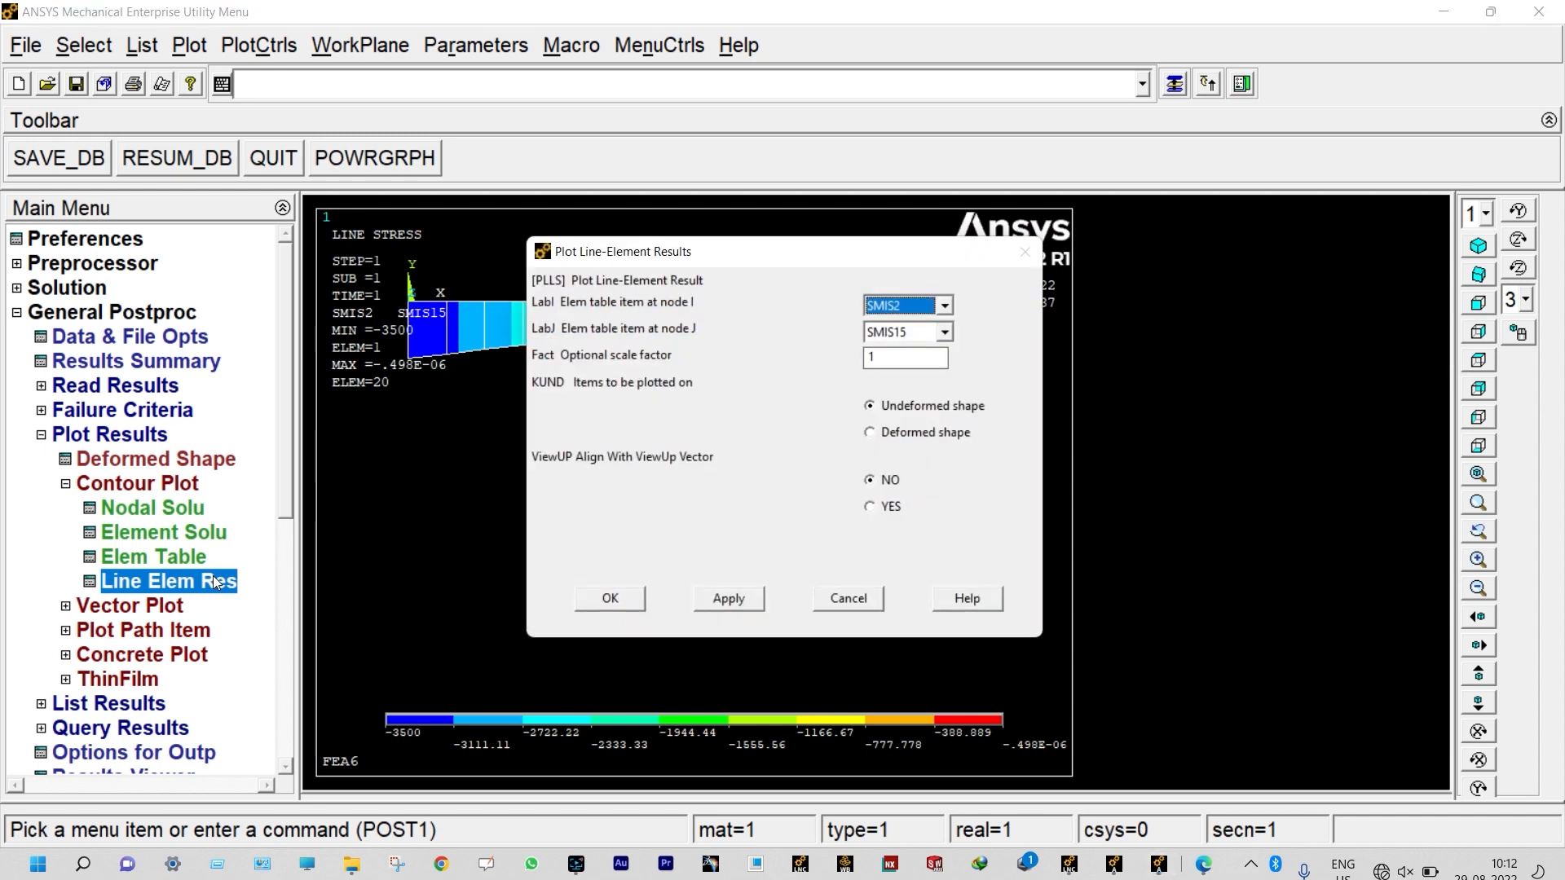
click(896, 305)
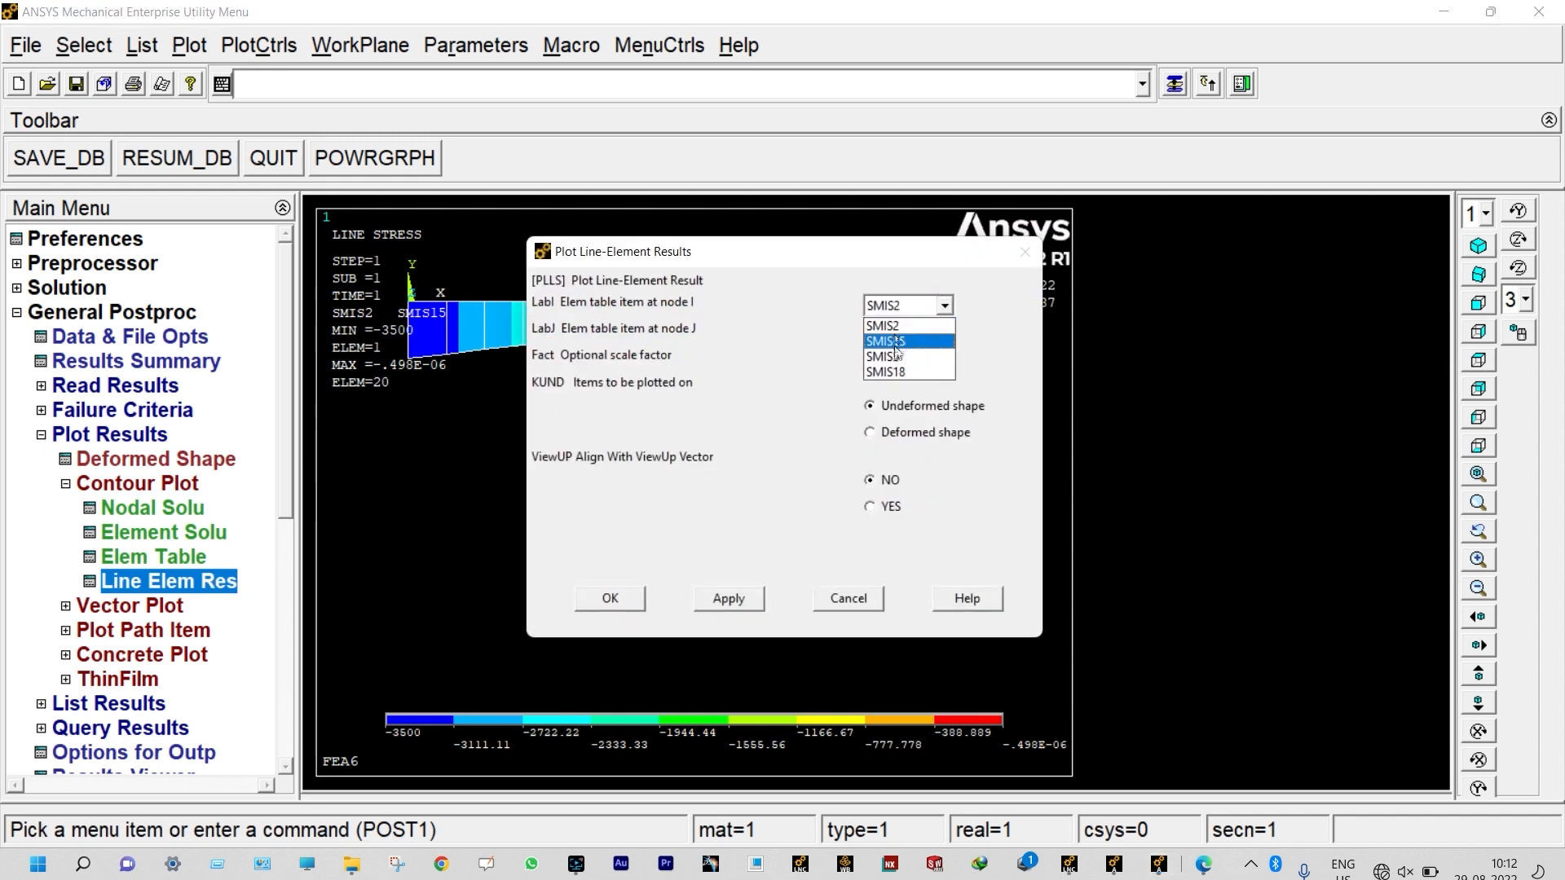
click(895, 341)
click(944, 331)
click(896, 399)
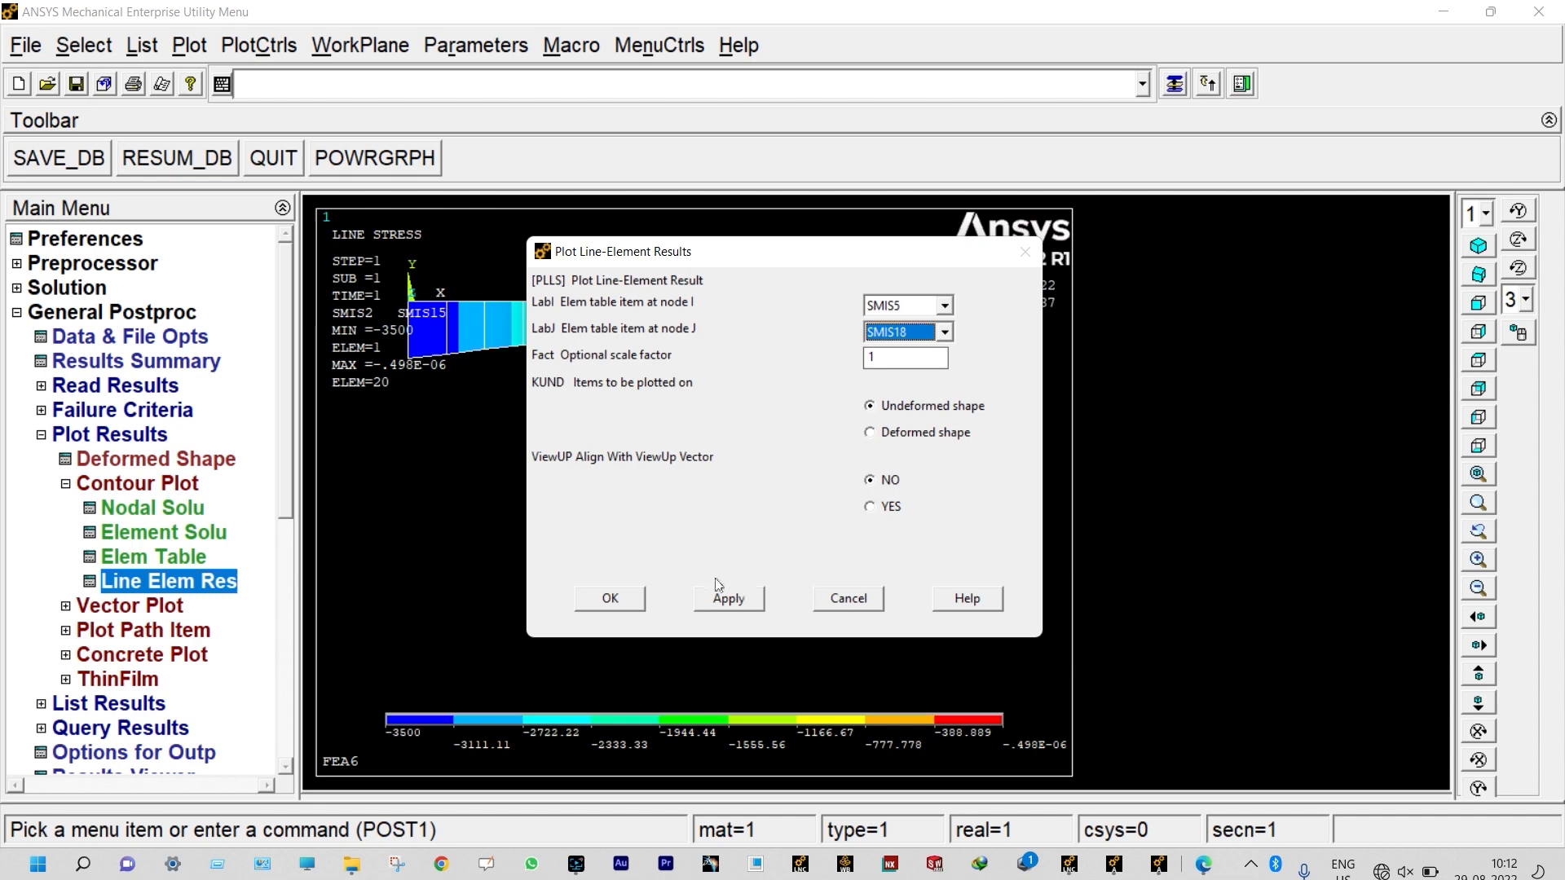
click(613, 599)
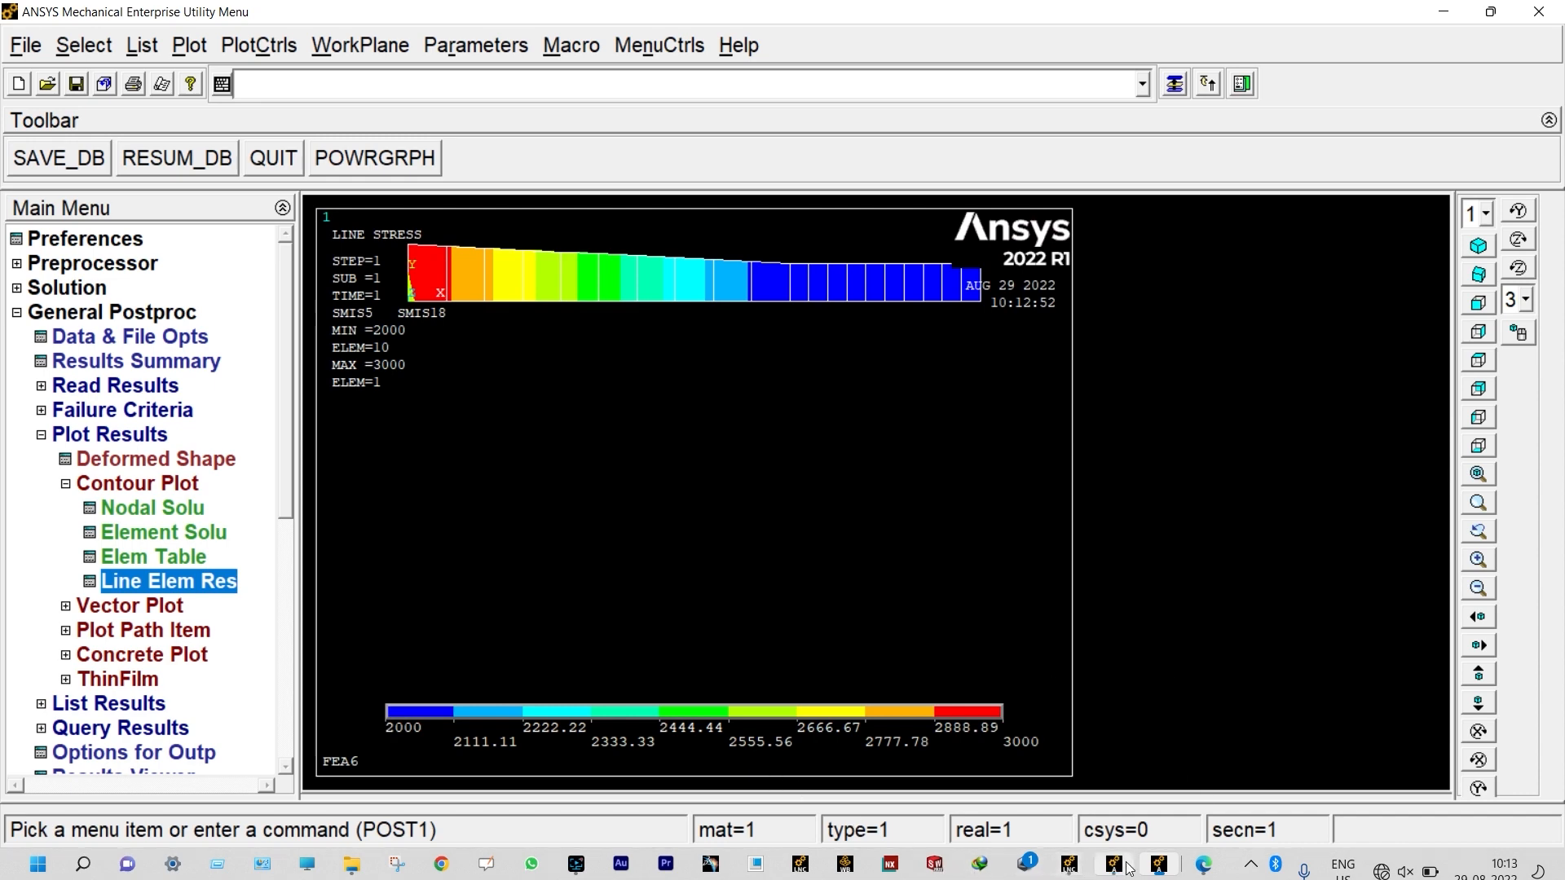
click(1204, 869)
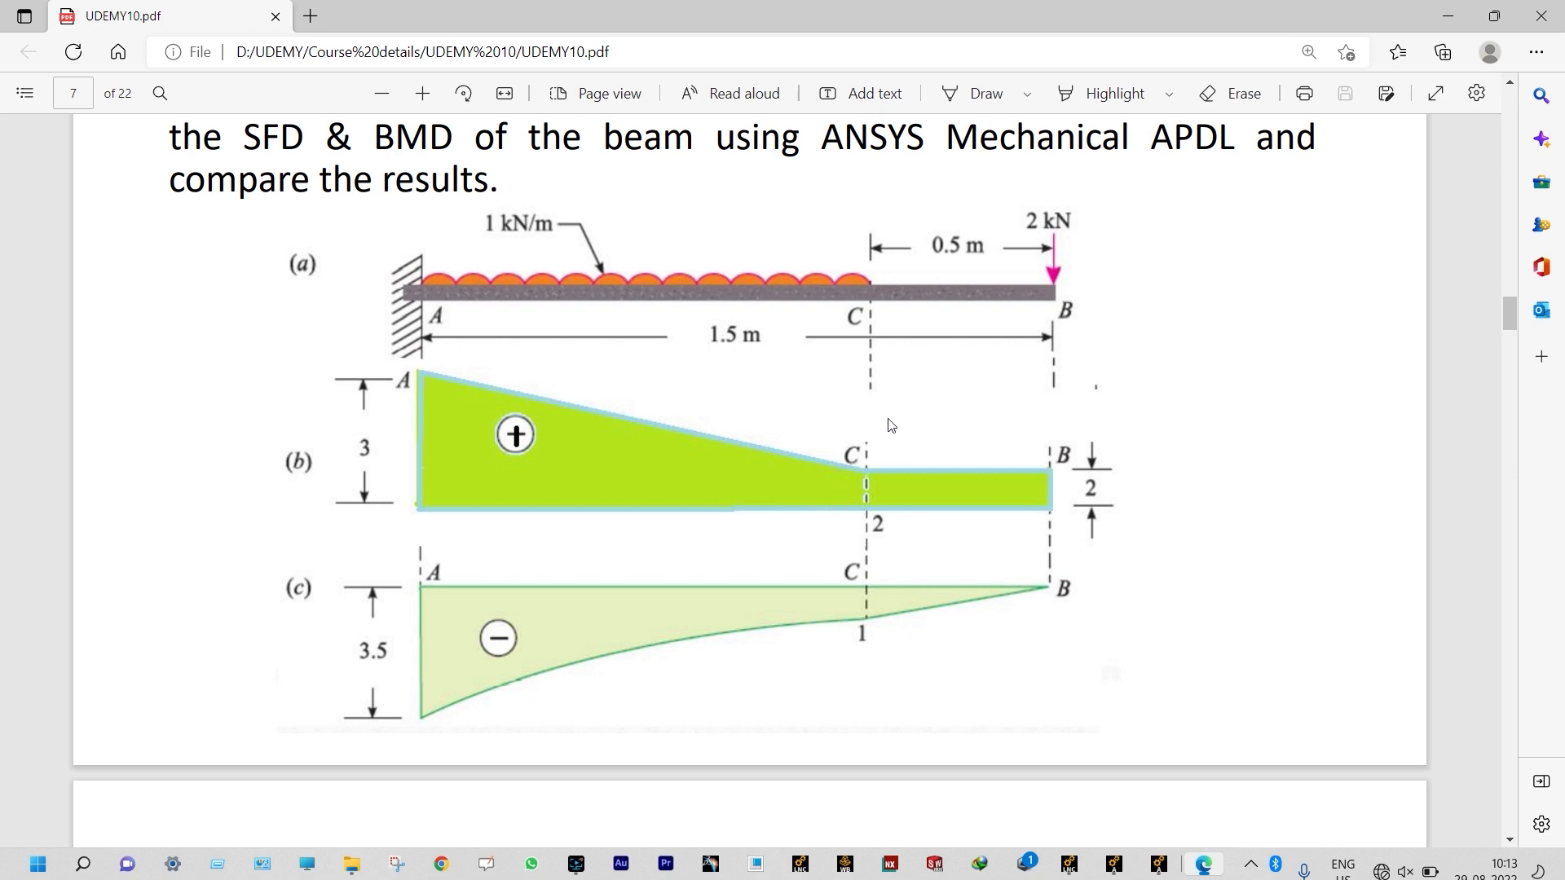
click(1542, 13)
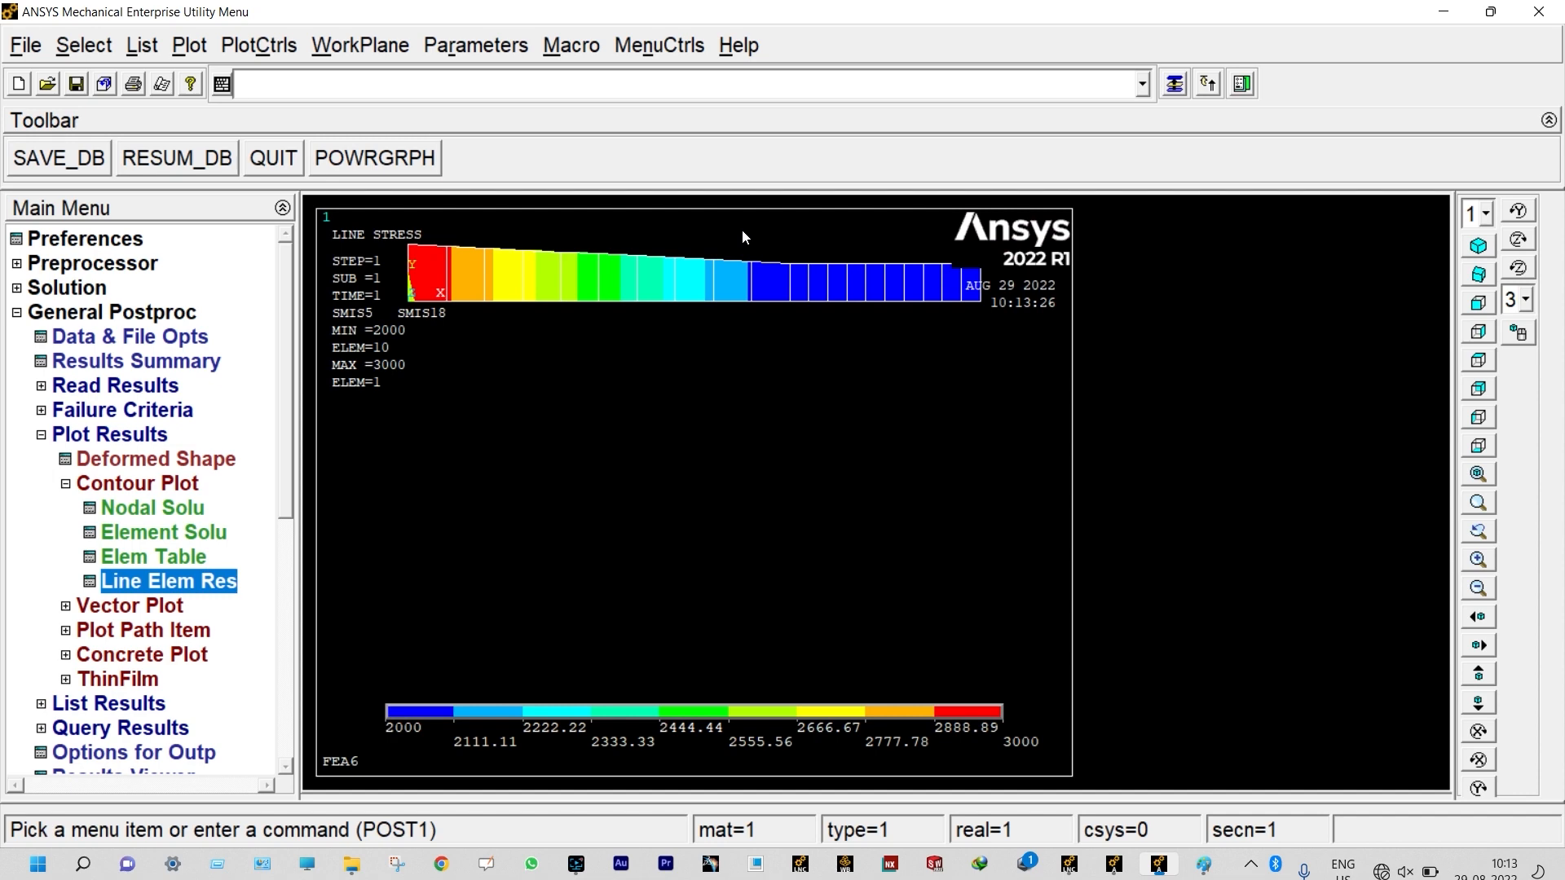
Plot the elements and turn on the display of element shapes based on real constant descriptions.
click(189, 46)
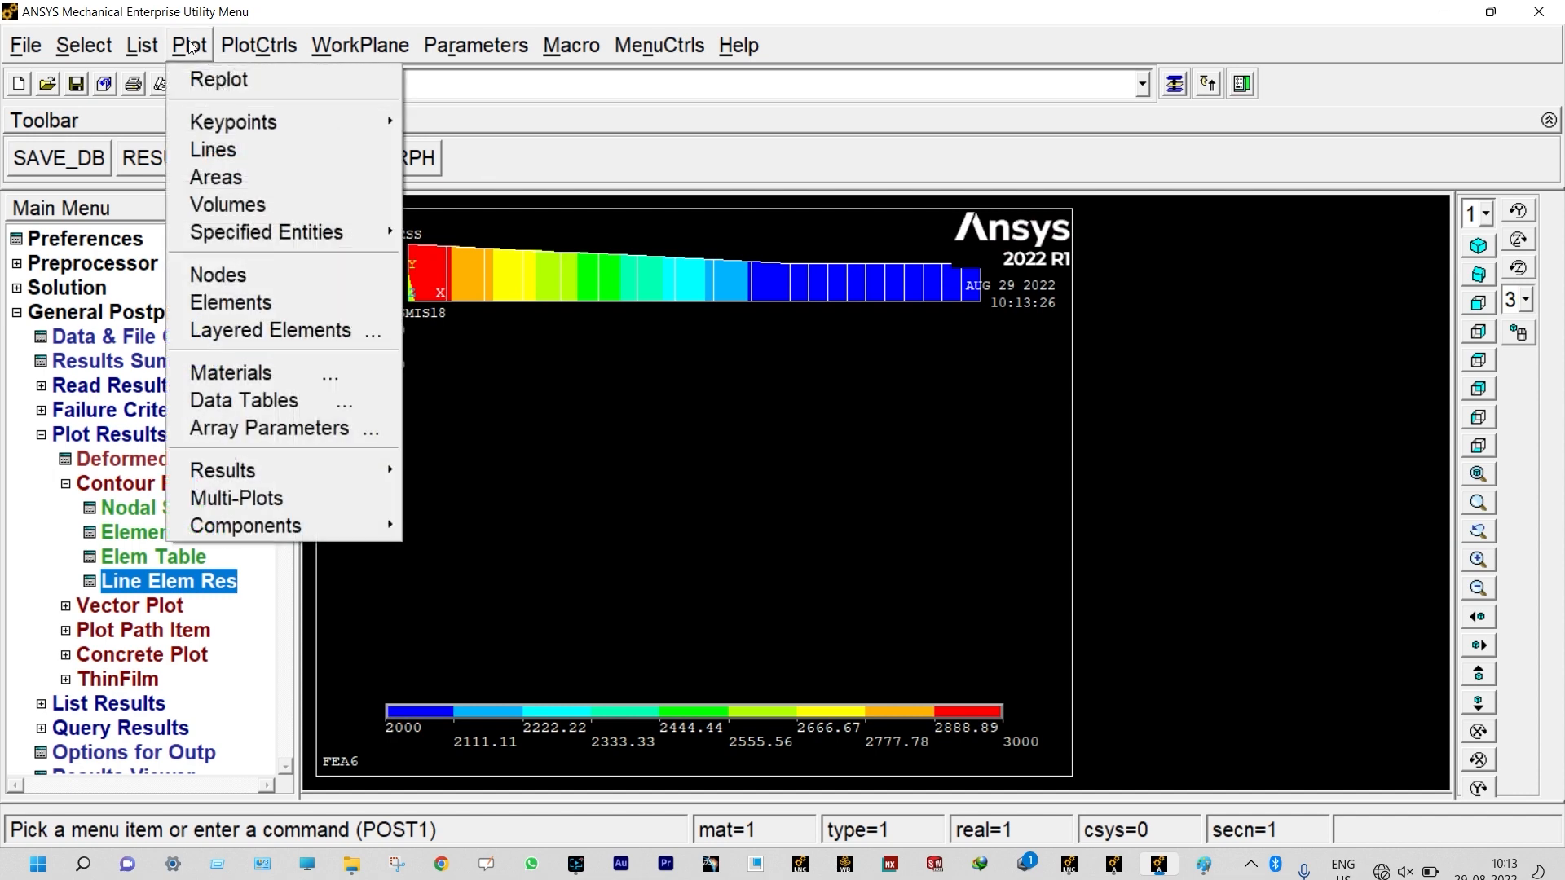
click(230, 303)
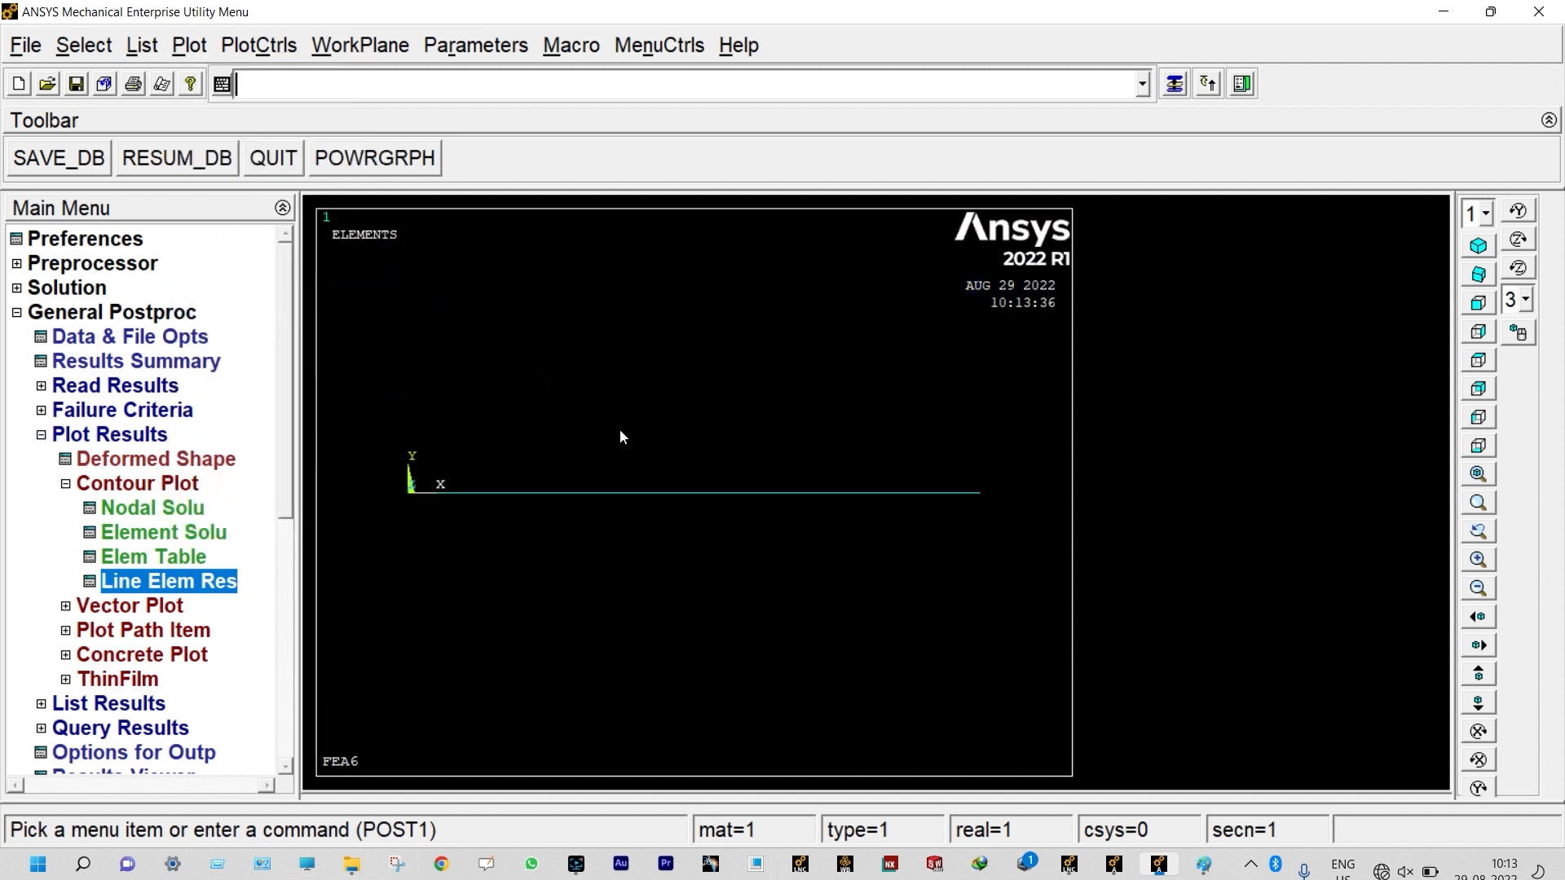
scroll(672, 458, up, 4)
scroll(672, 458, down, 5)
click(263, 47)
mouse_move(298, 205)
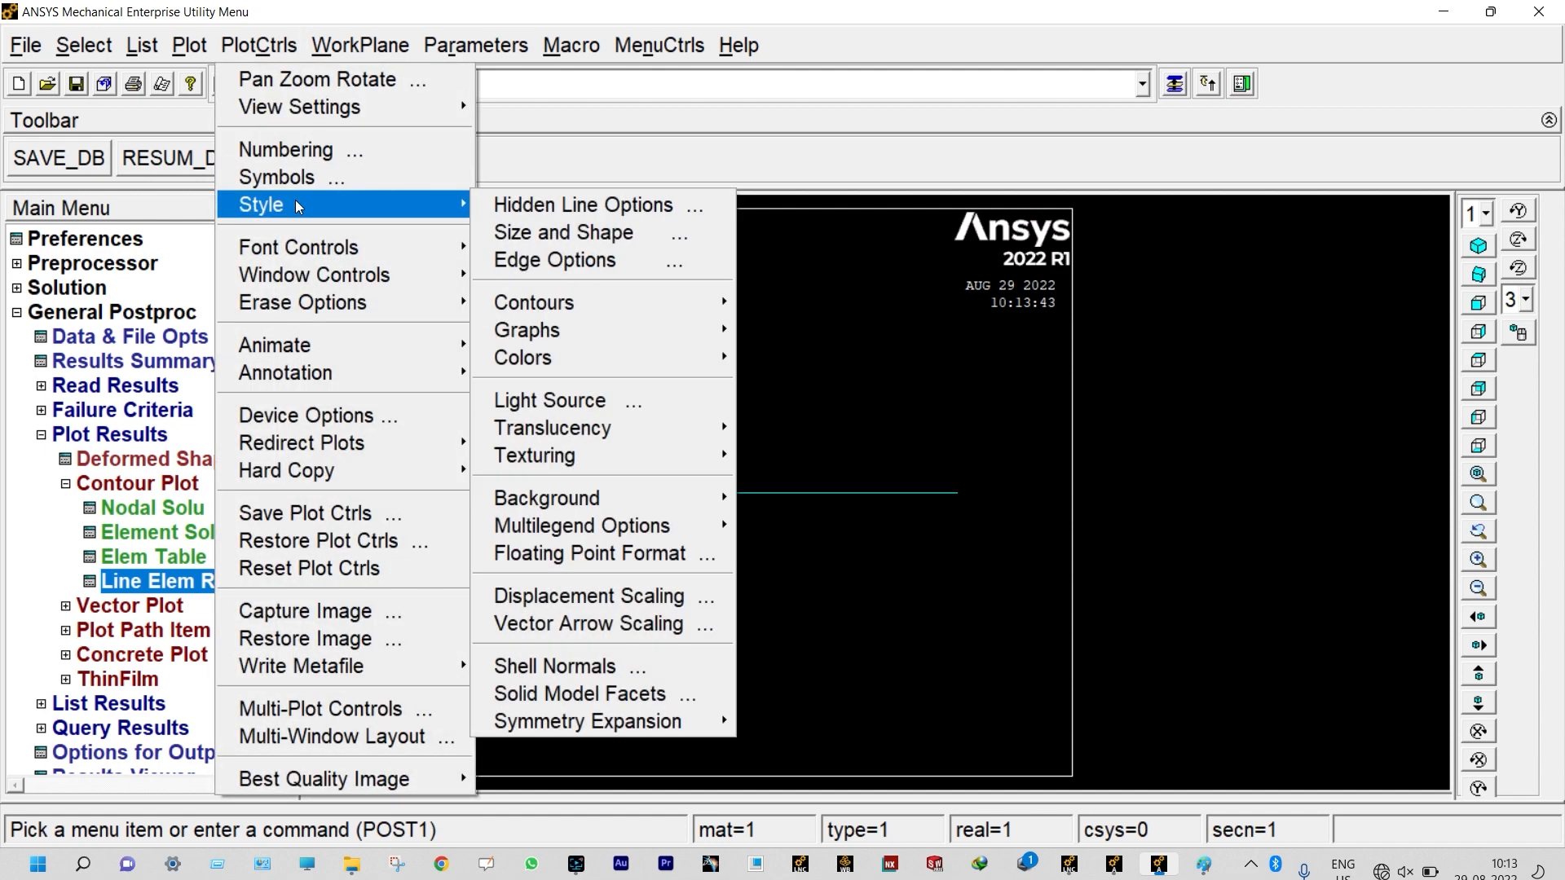
click(569, 233)
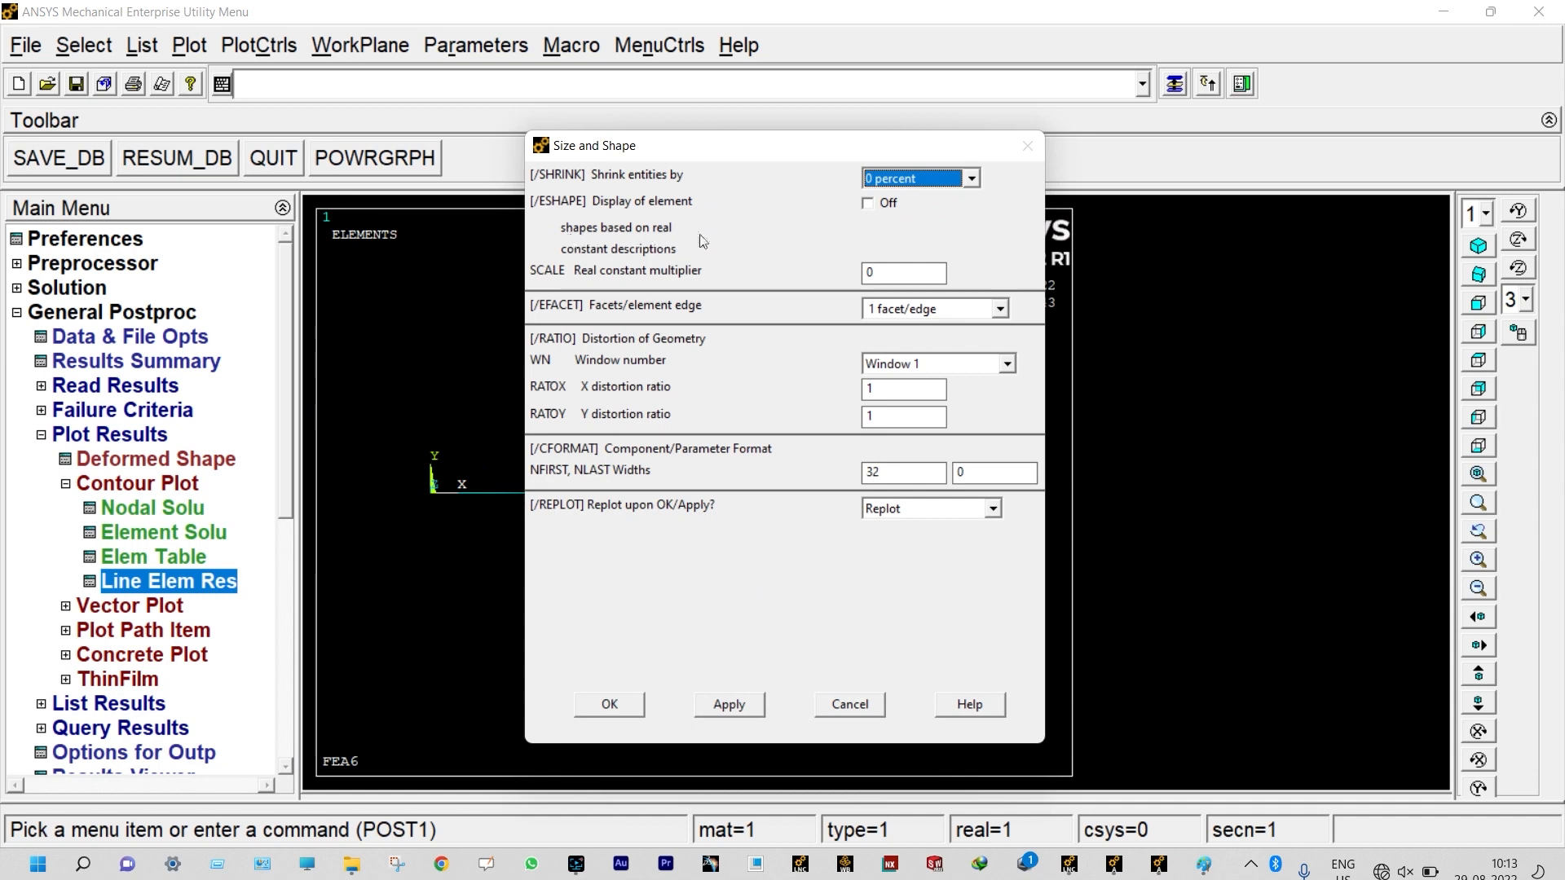
click(868, 204)
click(608, 701)
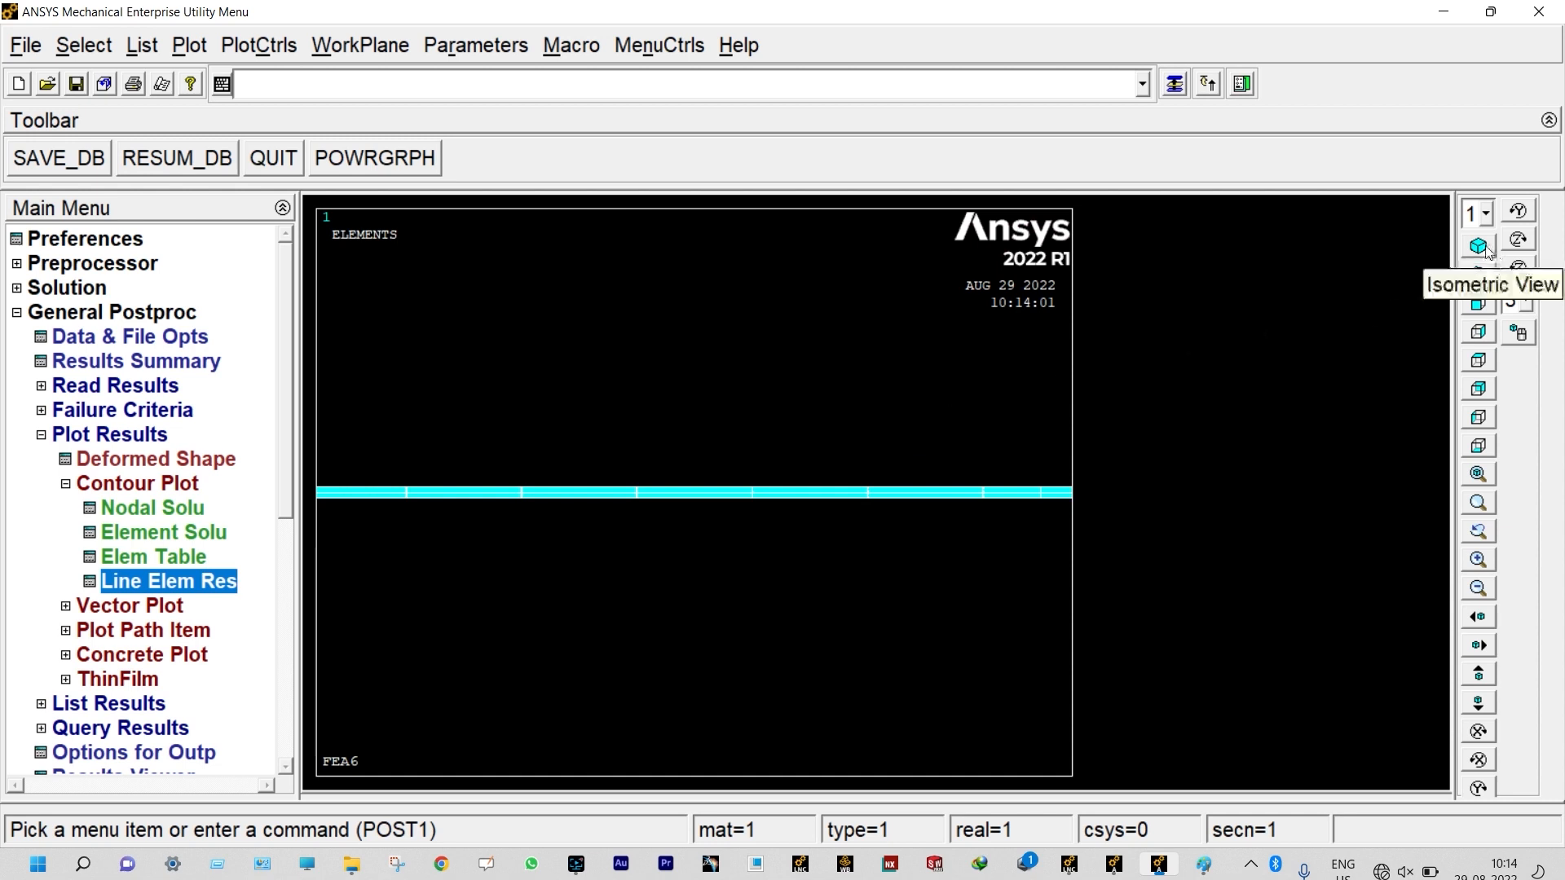
Animate the deformed results for the UY translation in oblique view with 10 frames, set the playback delay to 0 and close the animation controller.
click(1485, 276)
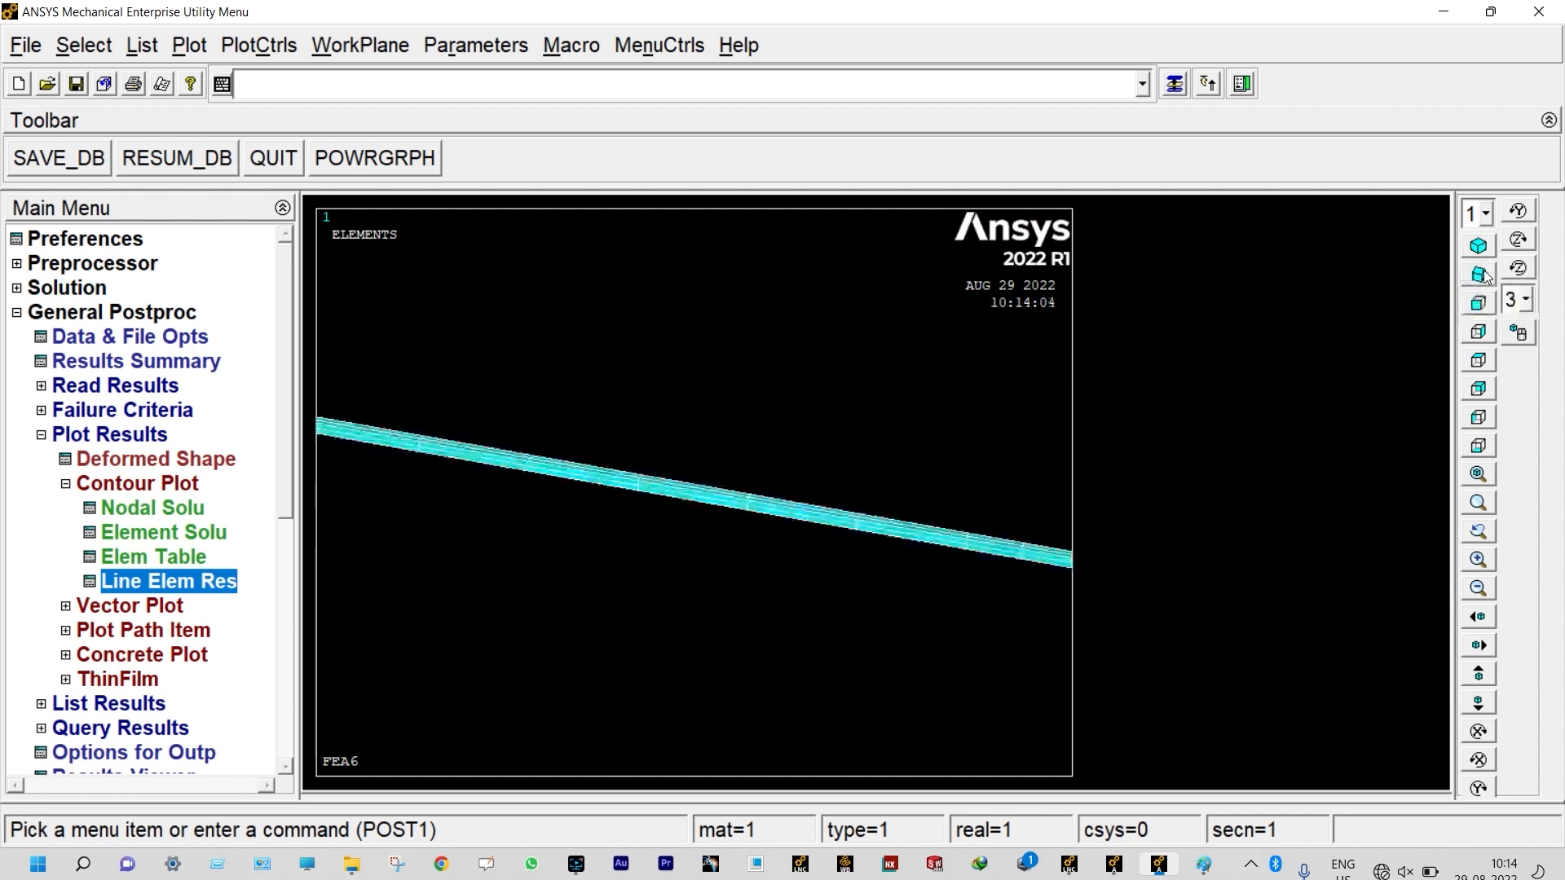
scroll(827, 510, up, 6)
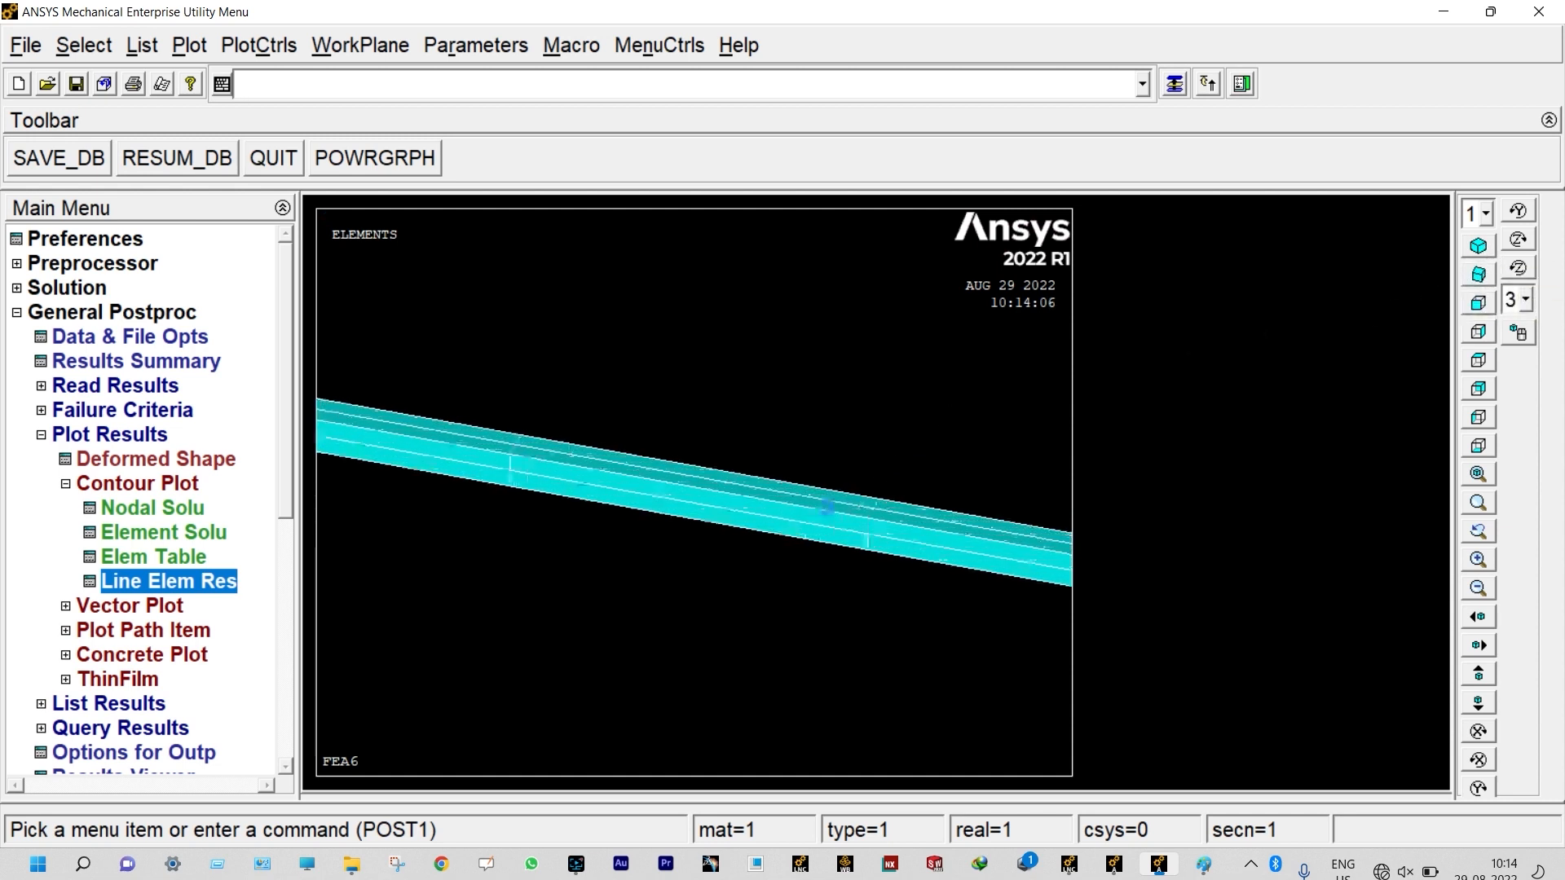
scroll(825, 495, down, 5)
scroll(819, 478, down, 5)
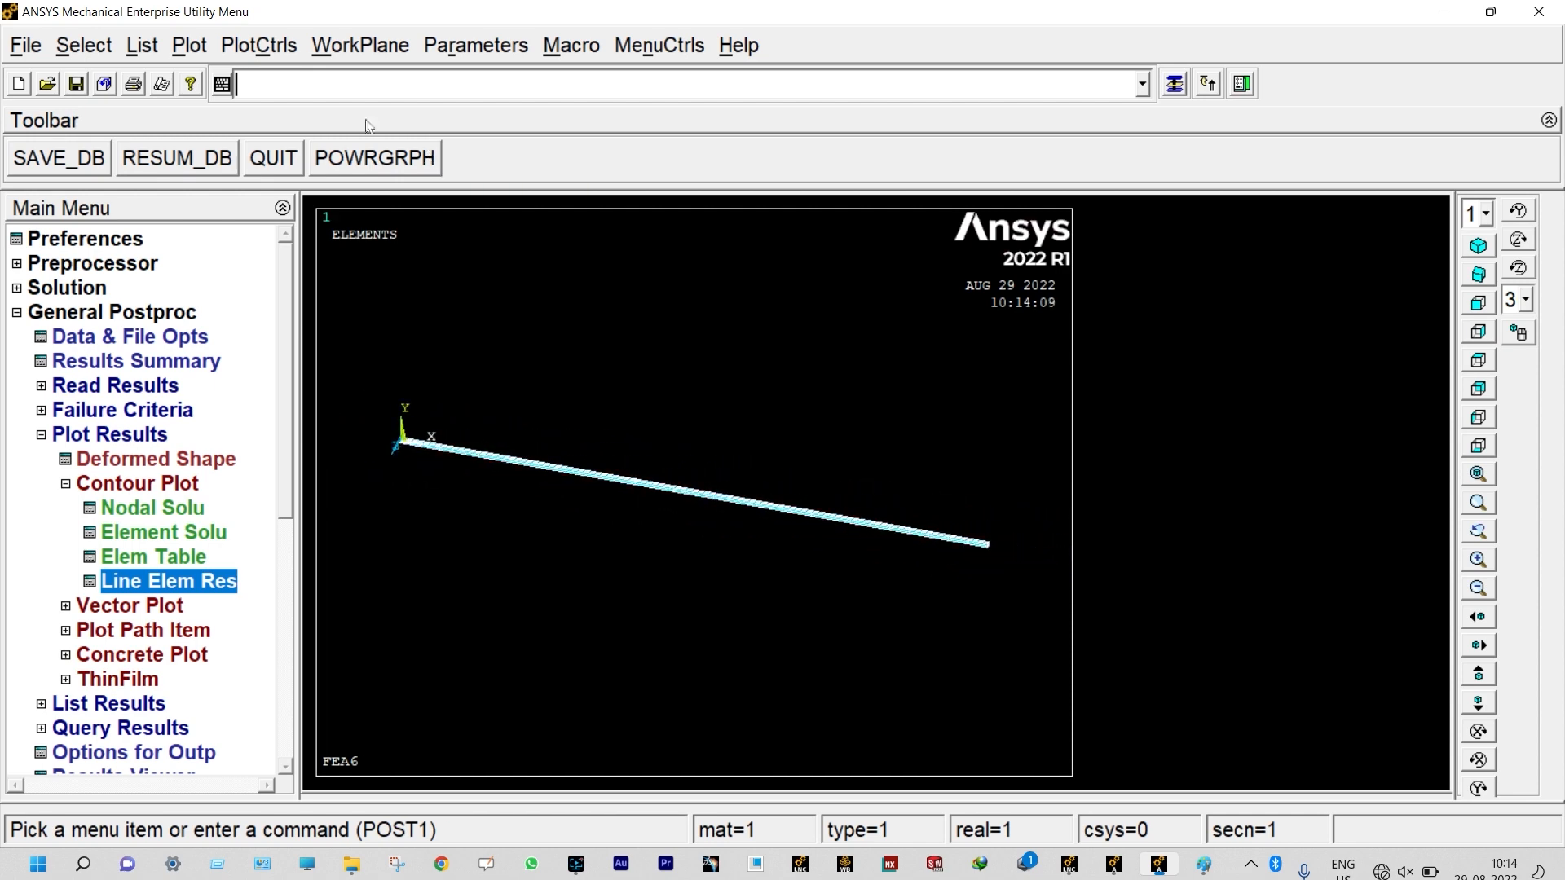
click(275, 46)
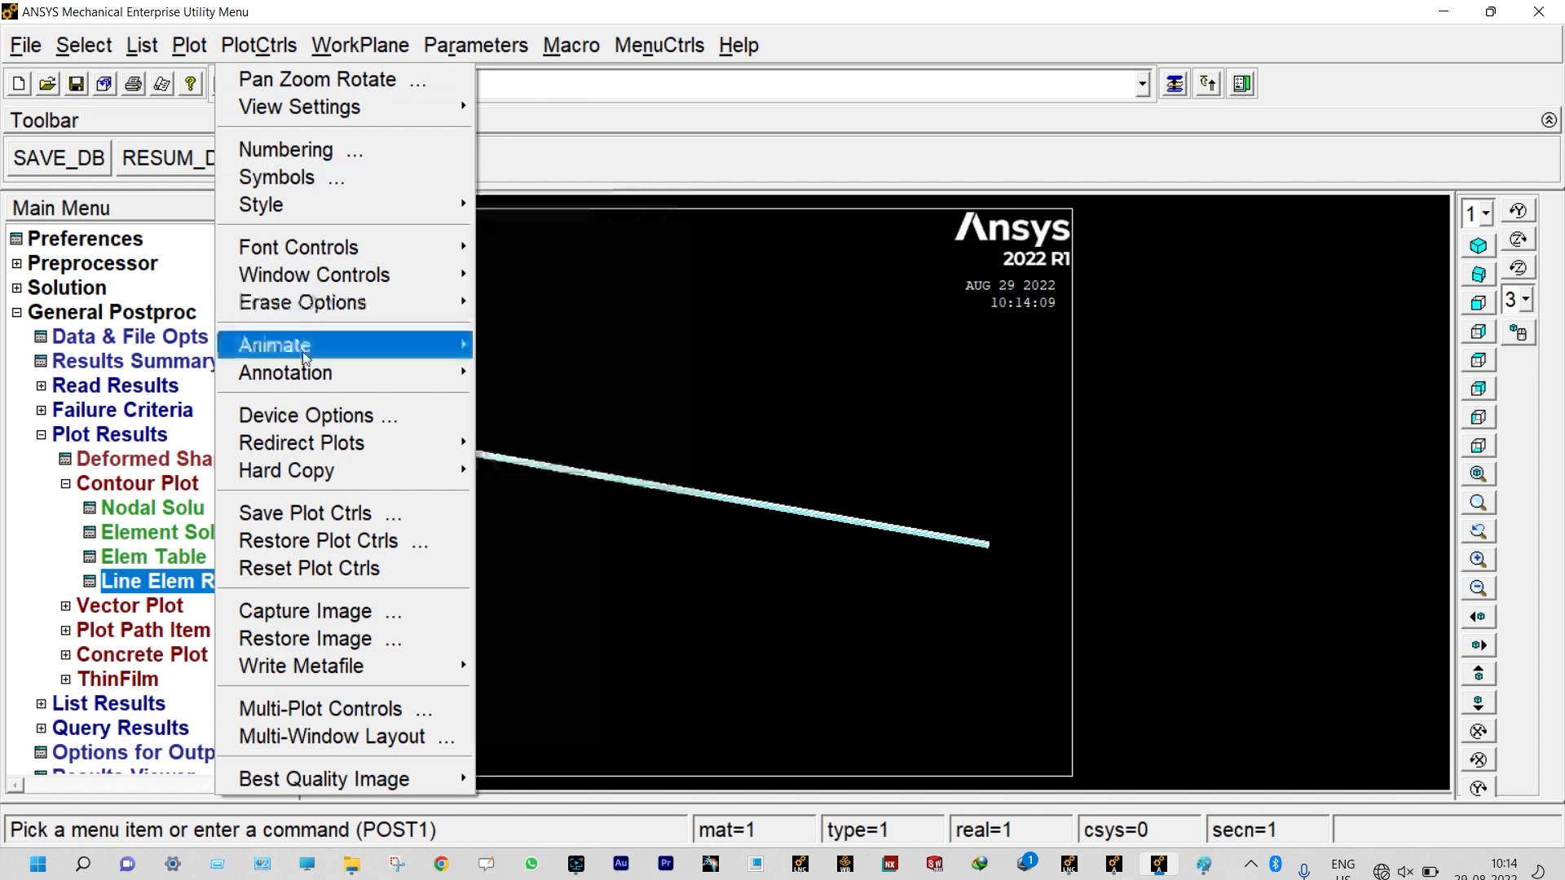
mouse_move(301, 351)
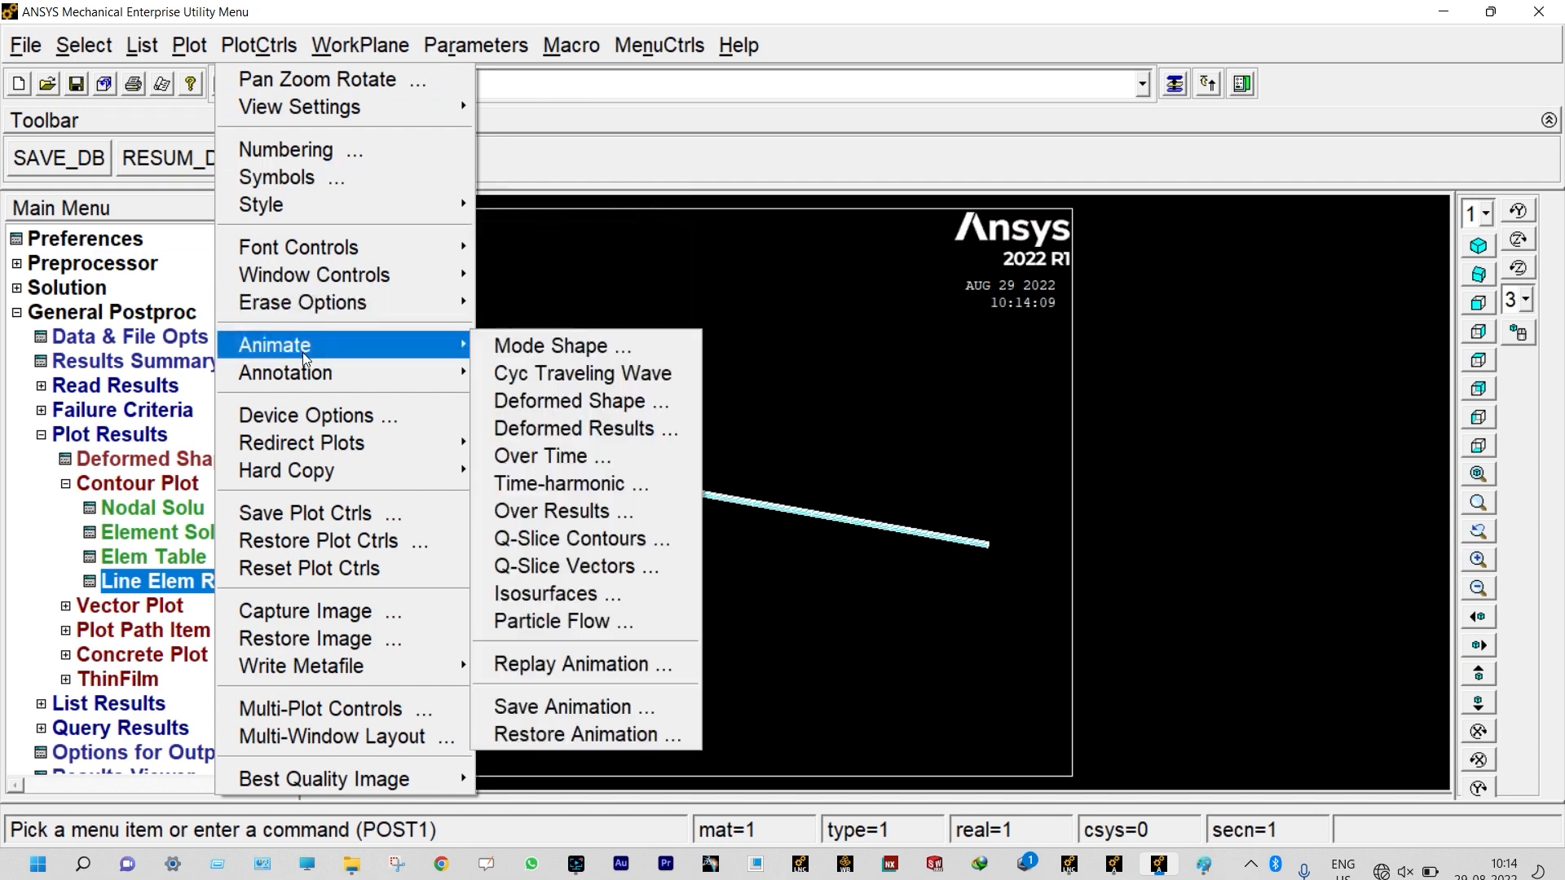
click(604, 426)
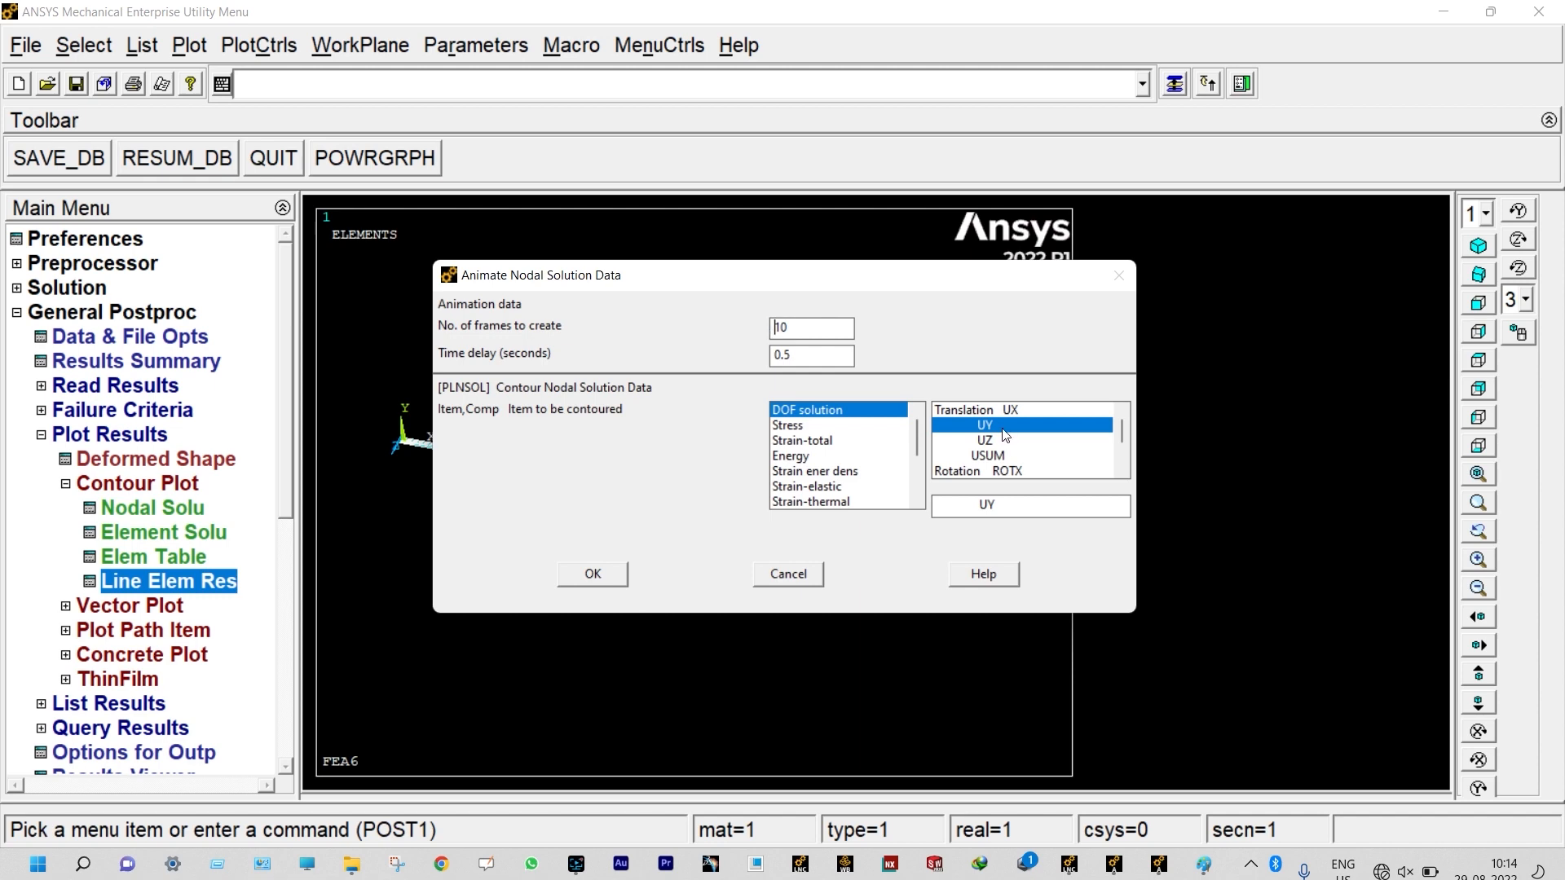
click(603, 574)
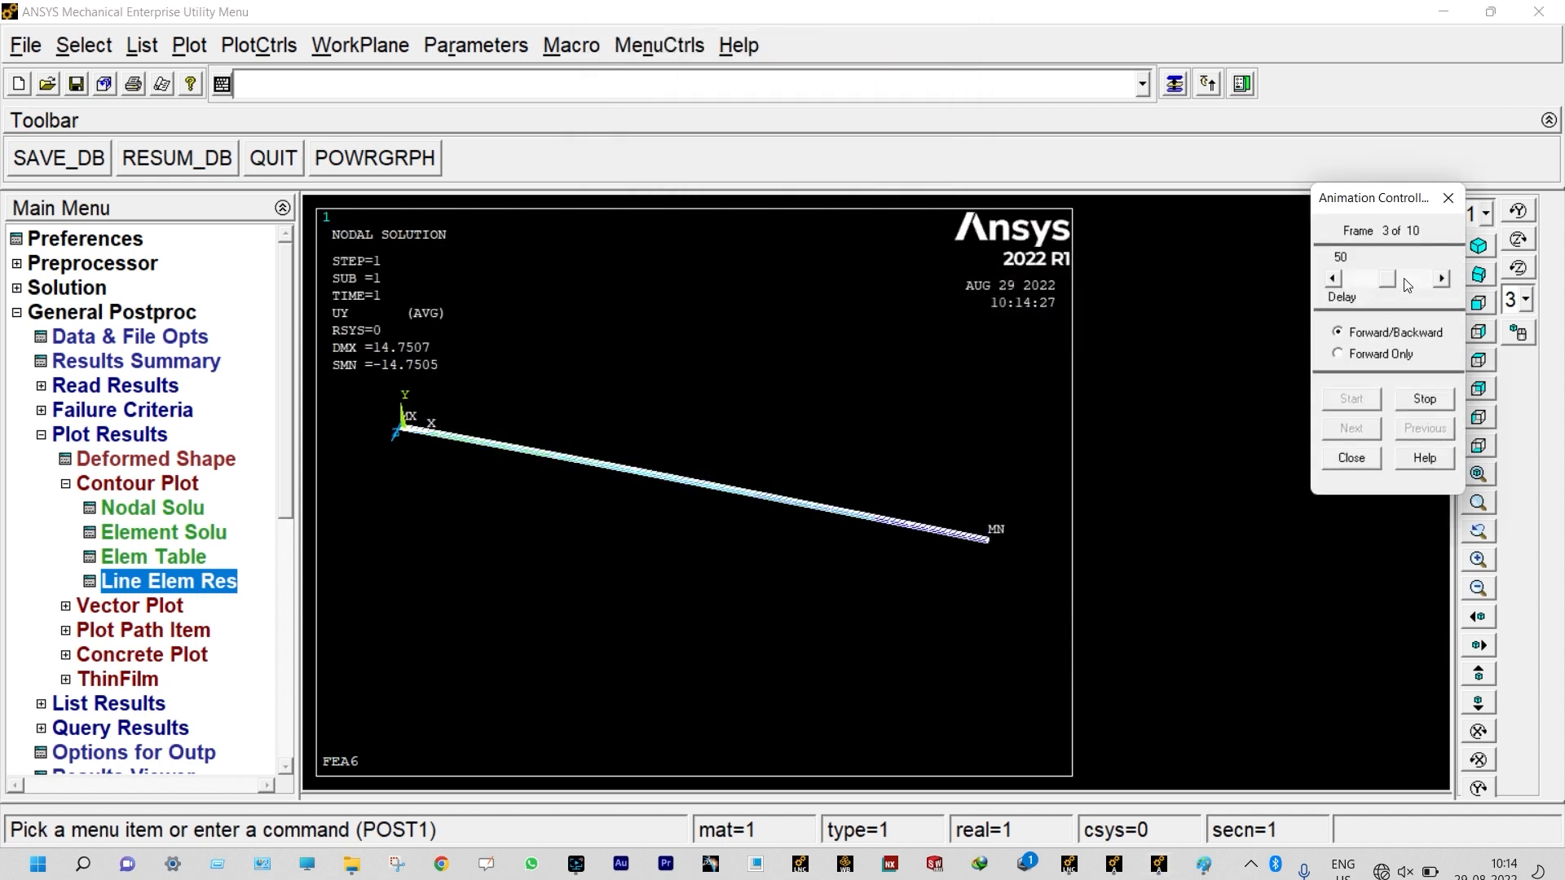
drag(1392, 279, 1350, 279)
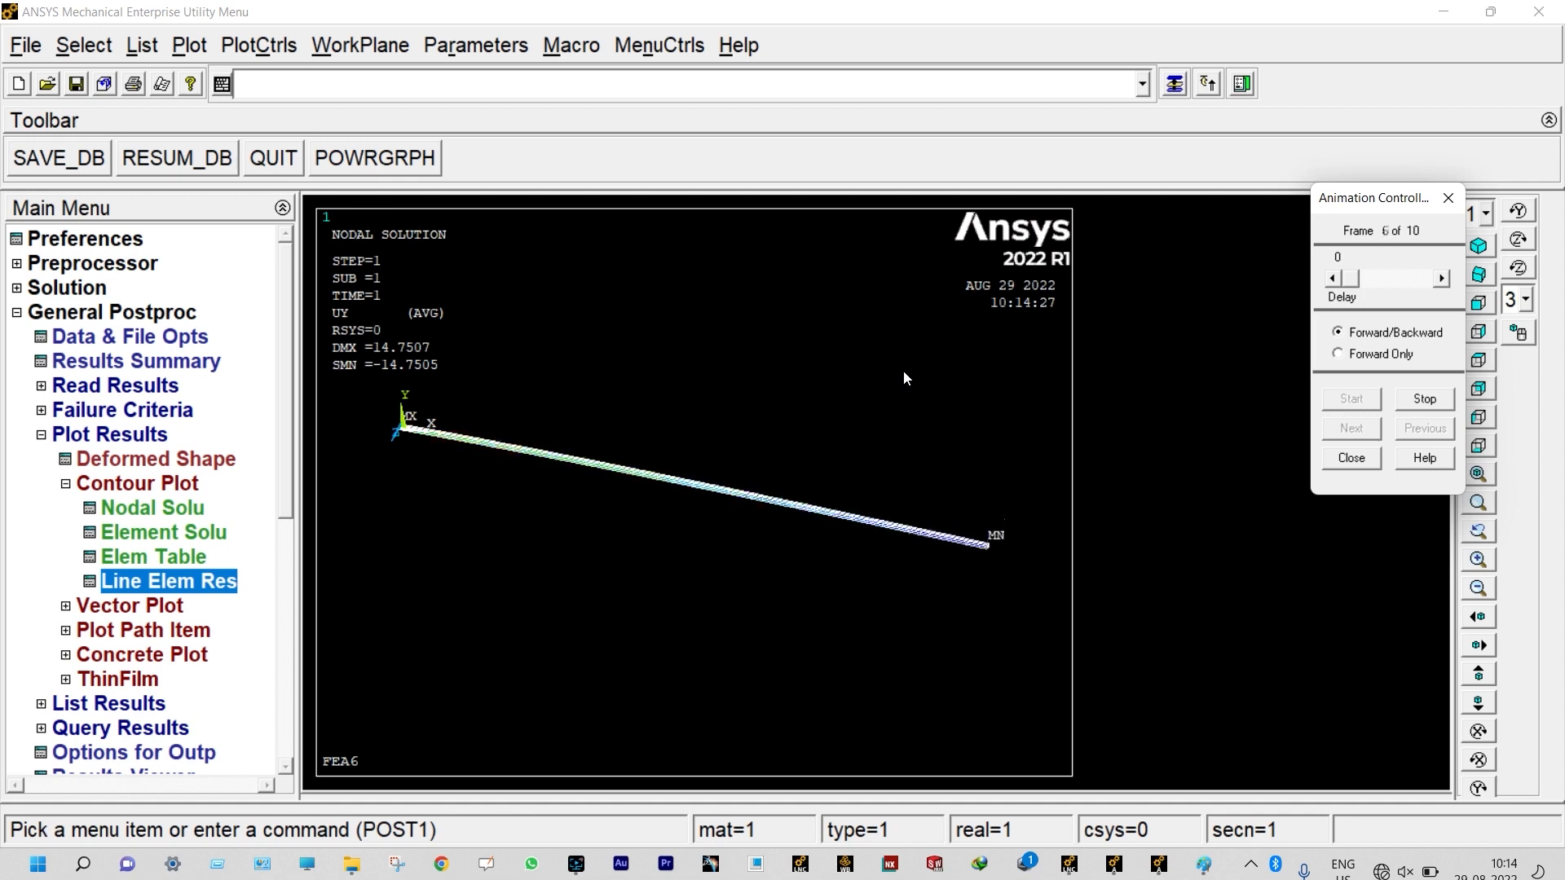
click(1350, 459)
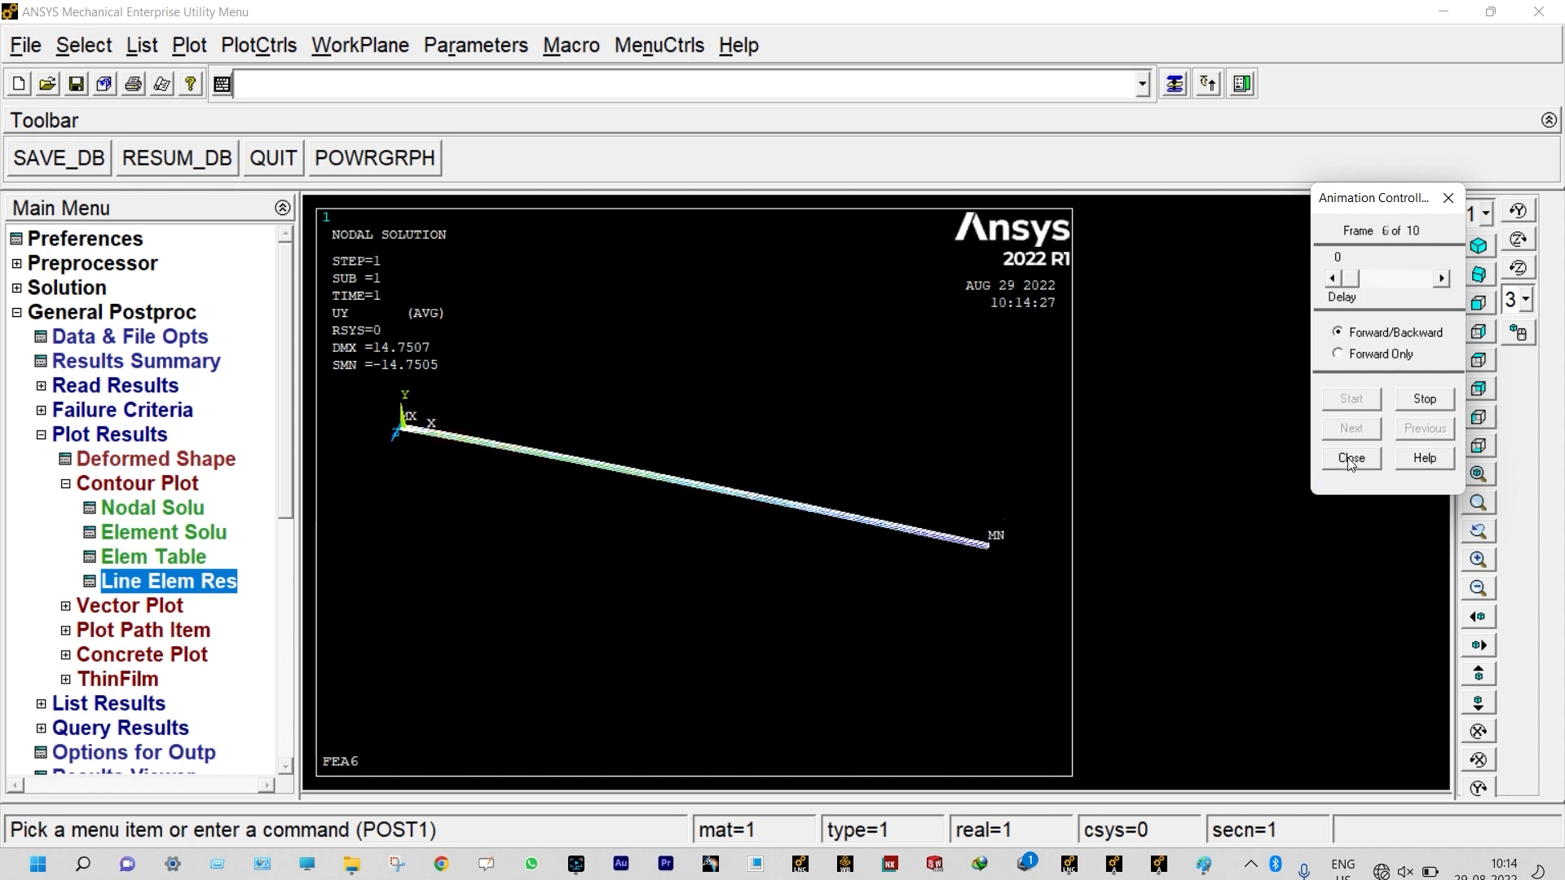